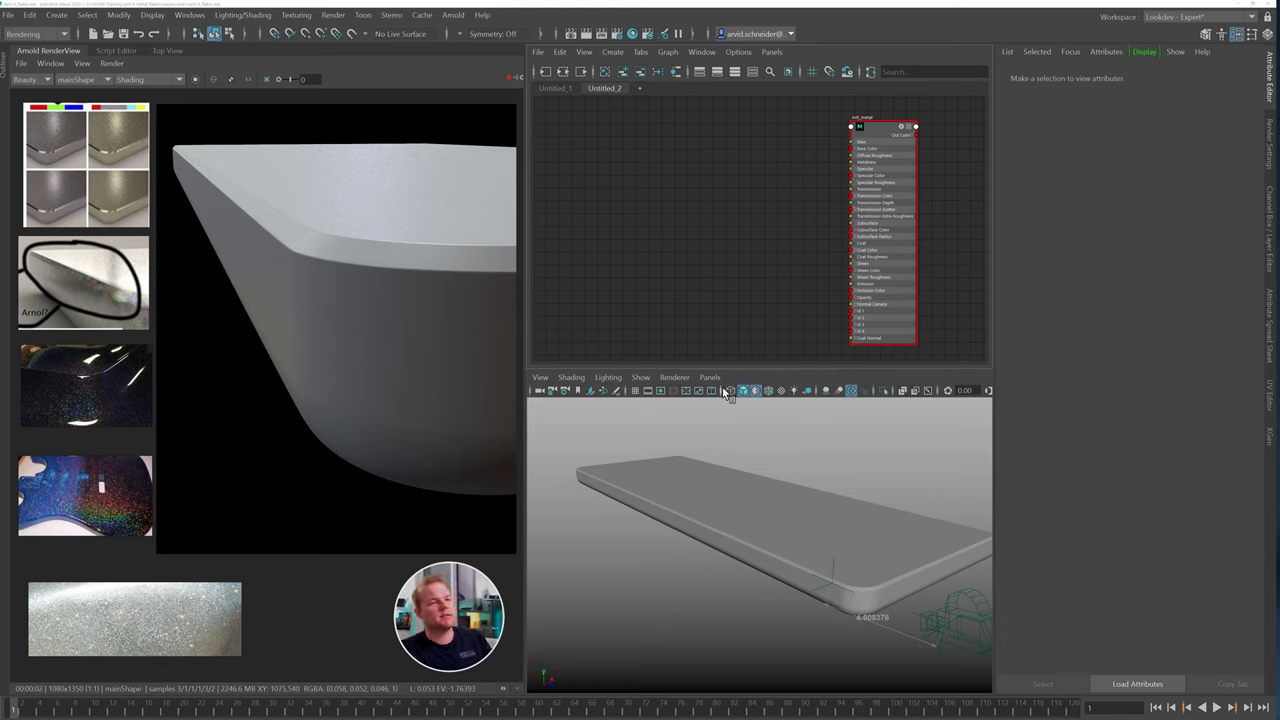
Try a lower specular roughness on the mtl_metal material and reset it to 0.5
left_click(867, 507)
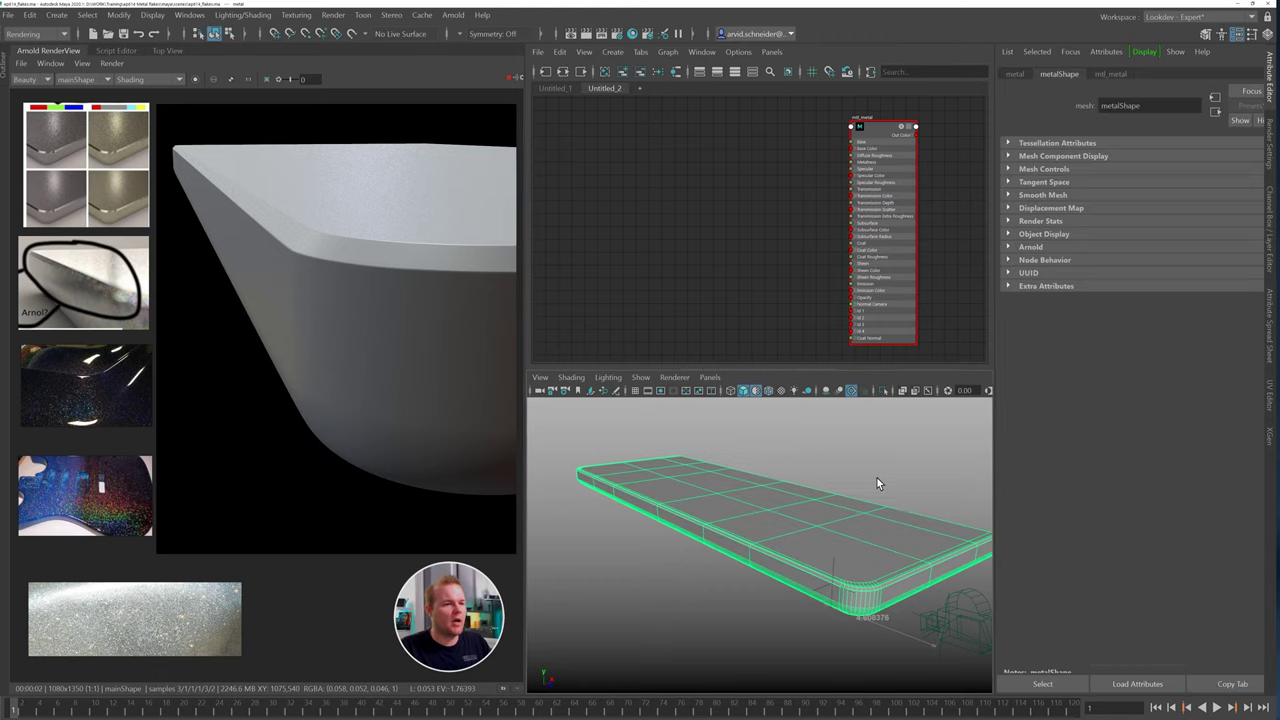
left_click(876, 456)
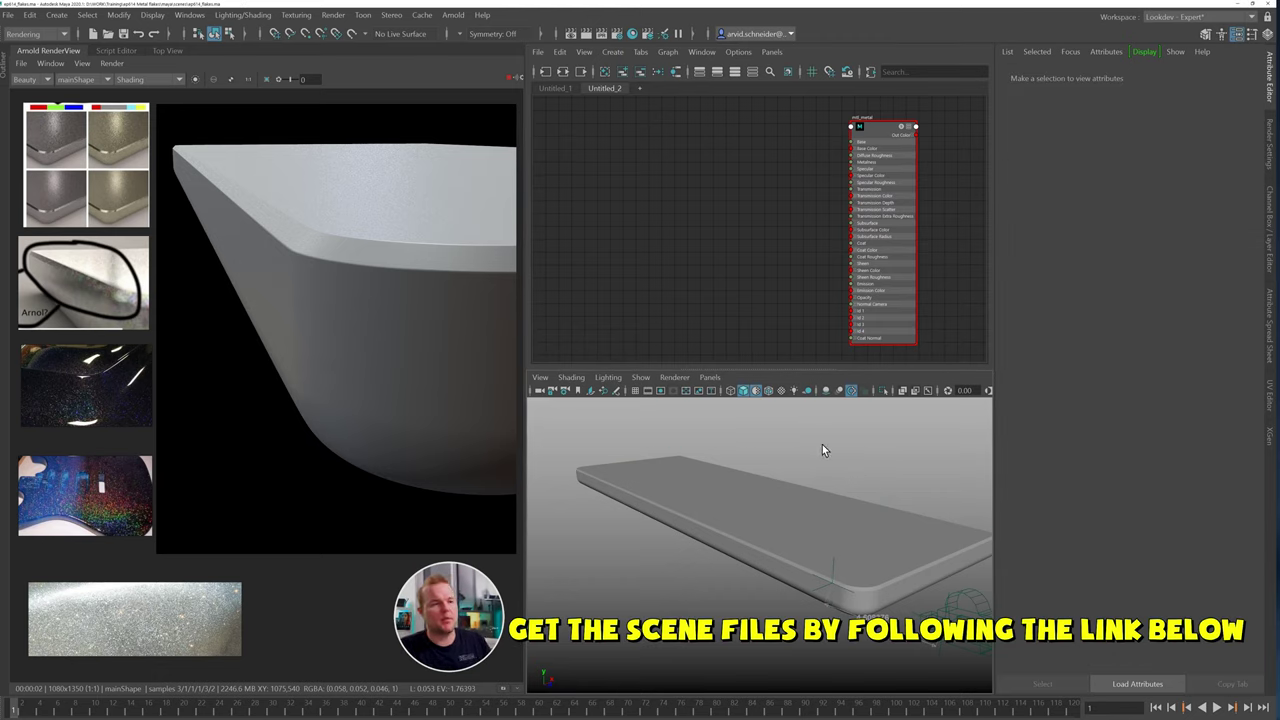
left_click(875, 140)
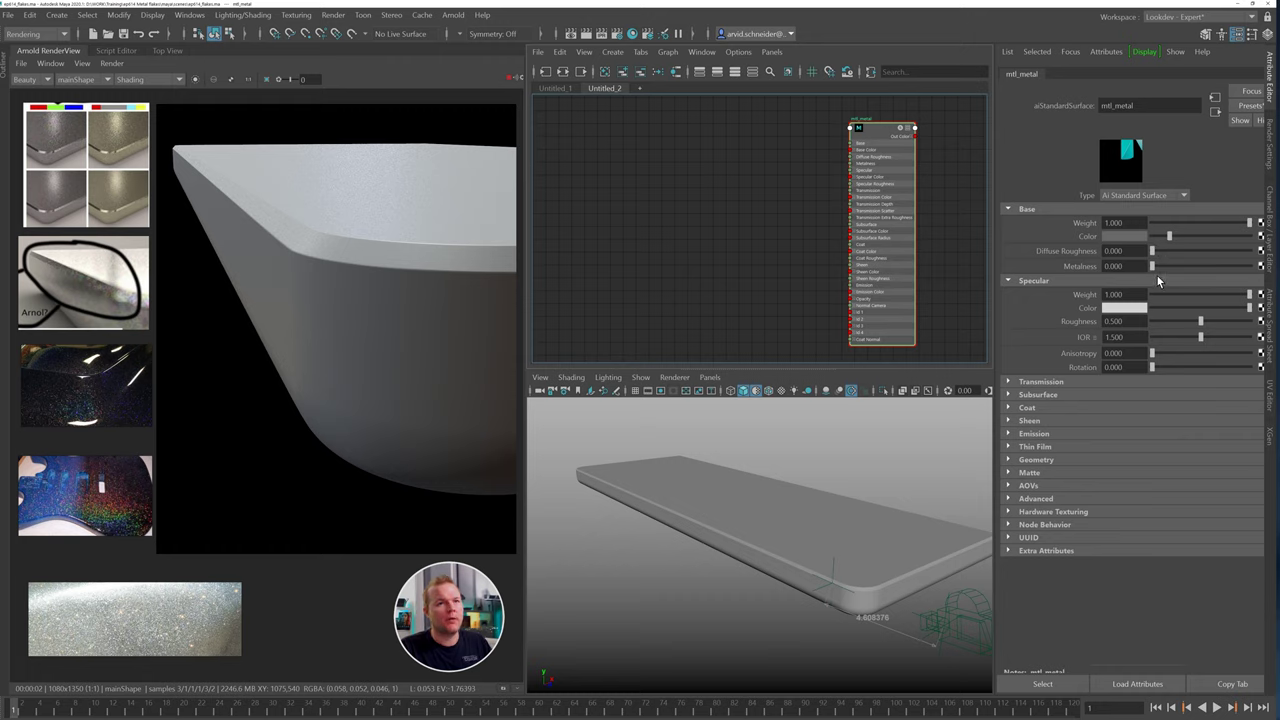
left_click_drag(1192, 317, 1049, 317)
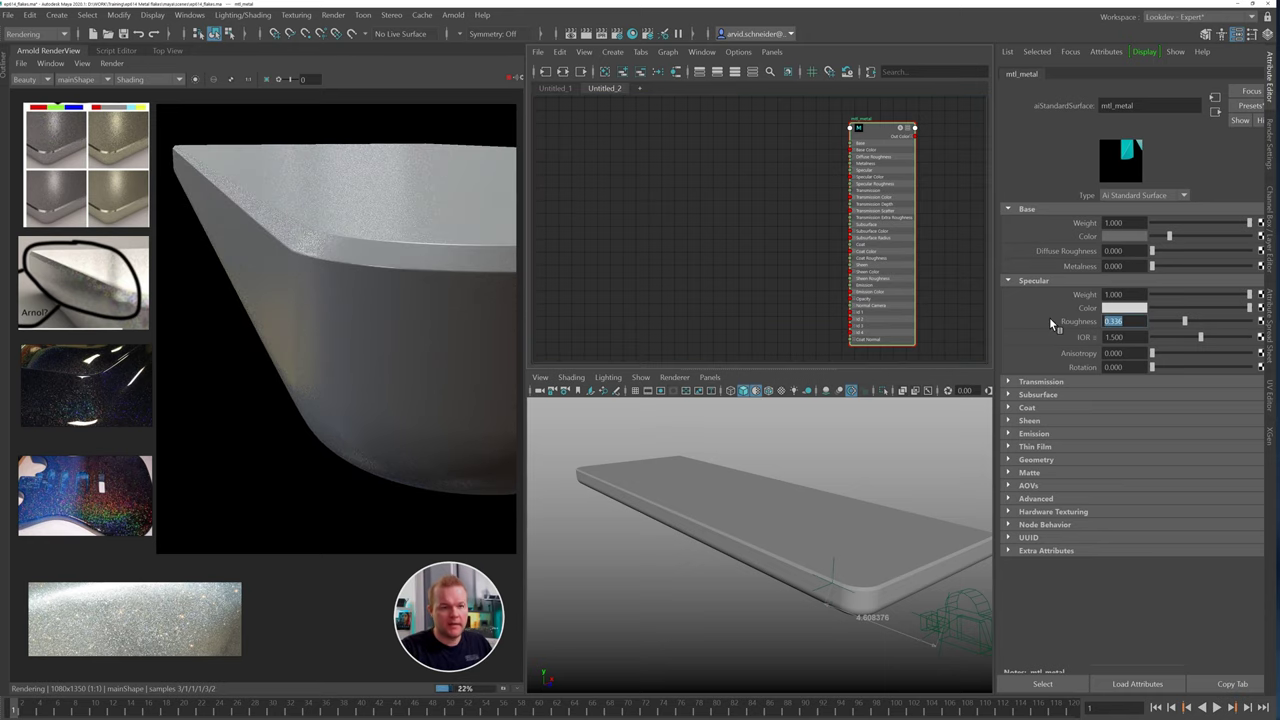
type("0.5")
key("Return")
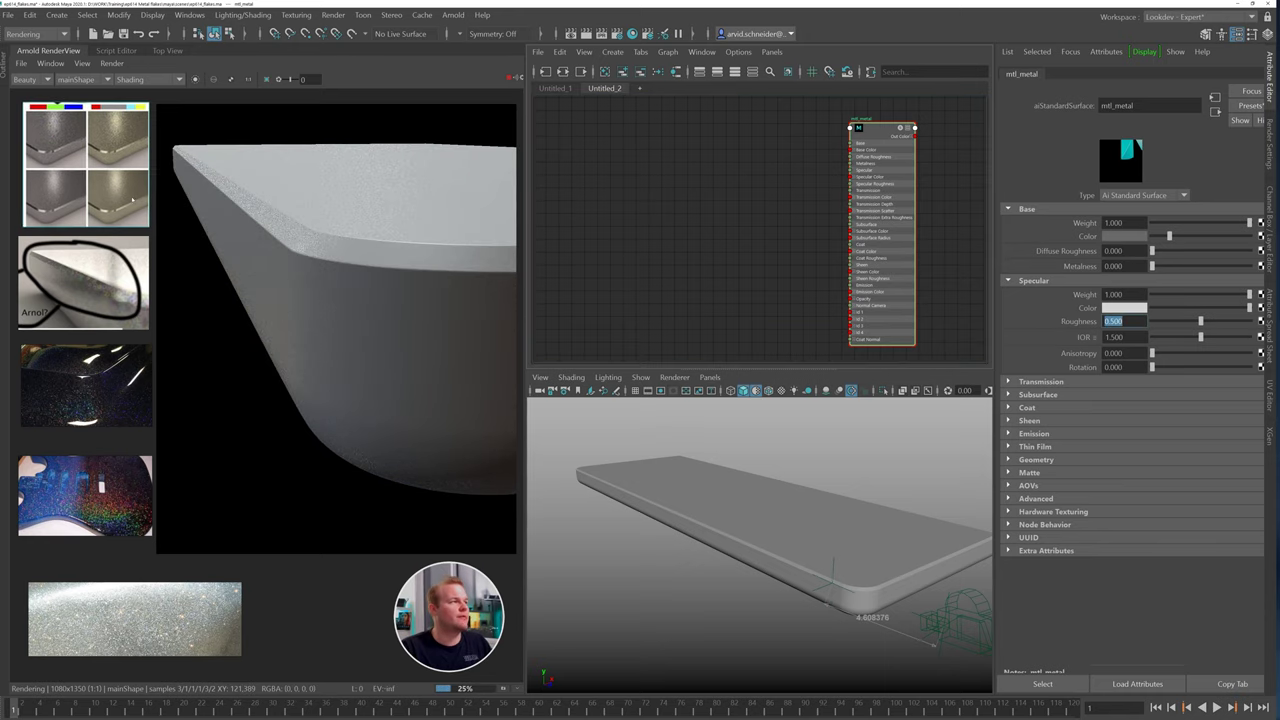
double_click(118, 175)
left_click_drag(122, 176, 729, 335)
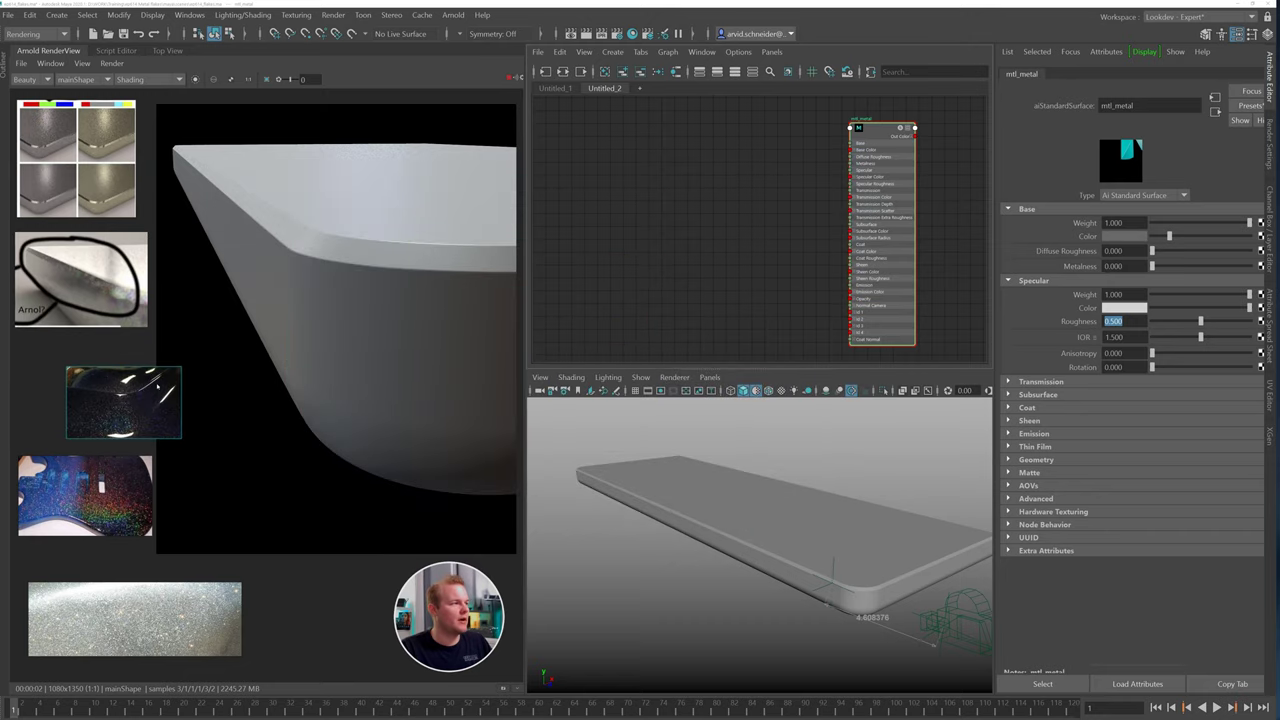
Create an aiCellNoise node in the empty area beside the mtl_metal node
left_click(677, 246)
key("Tab")
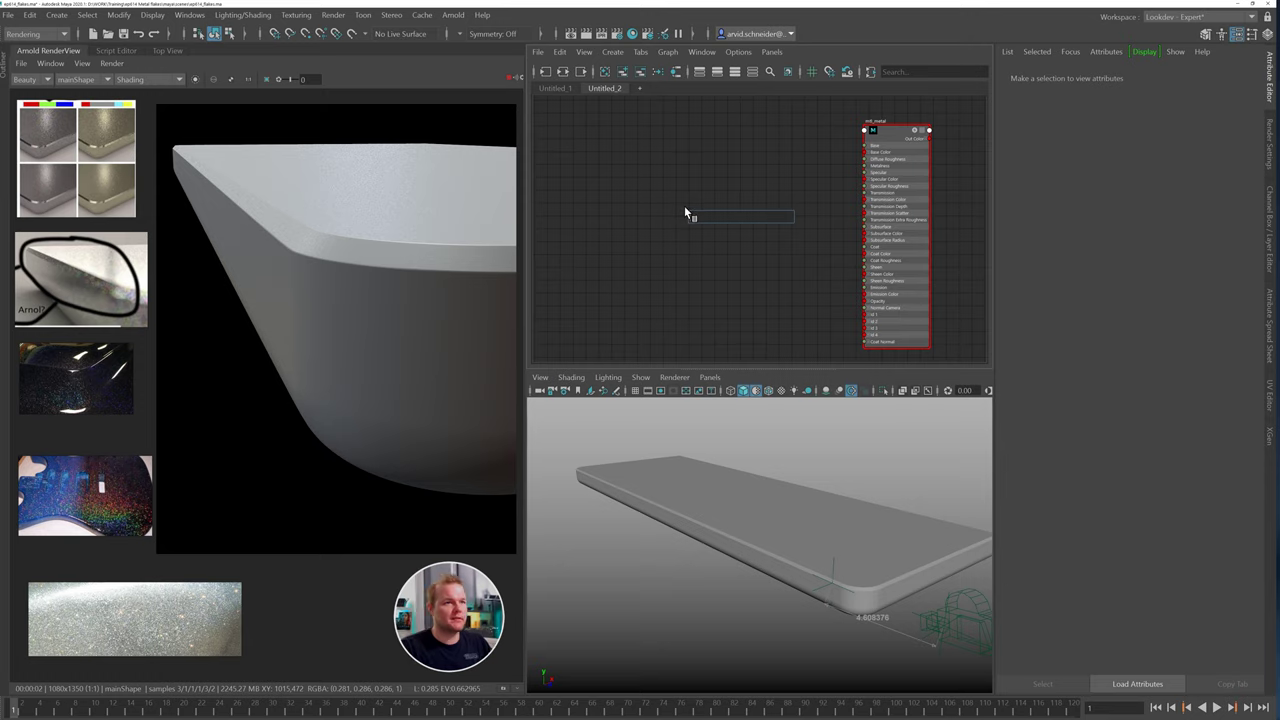
type("a")
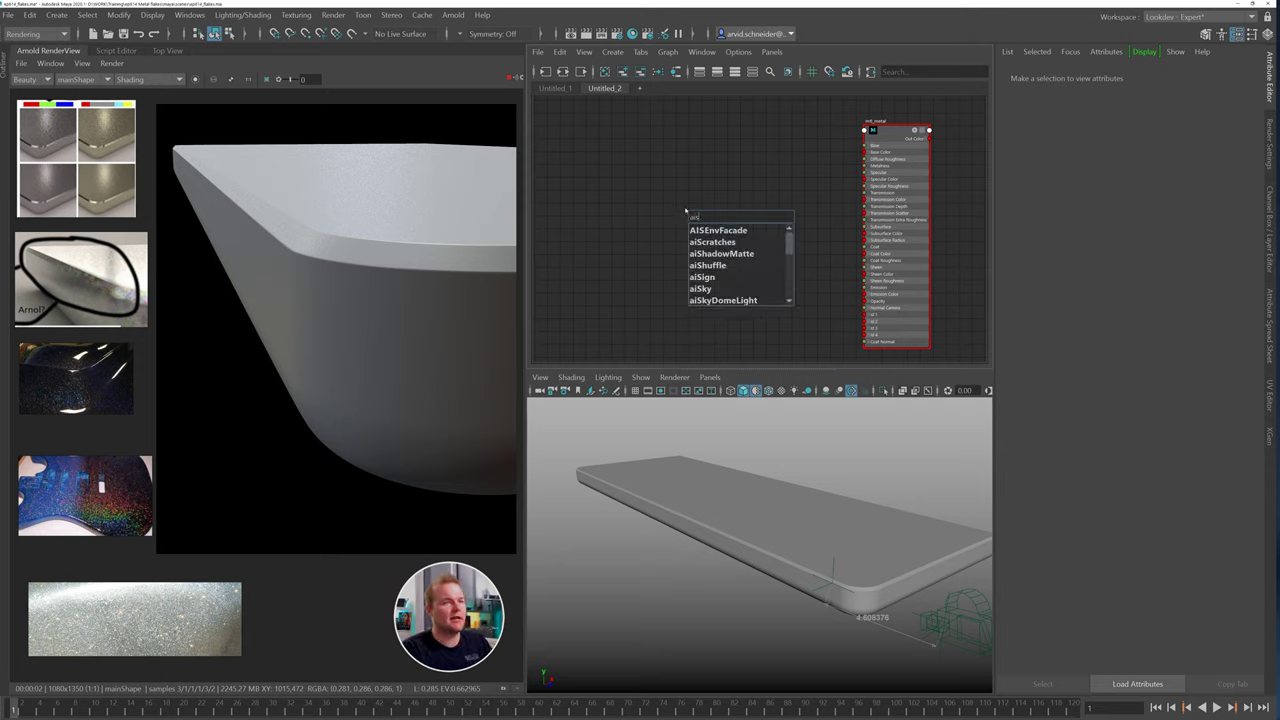
type("icell")
key("Return")
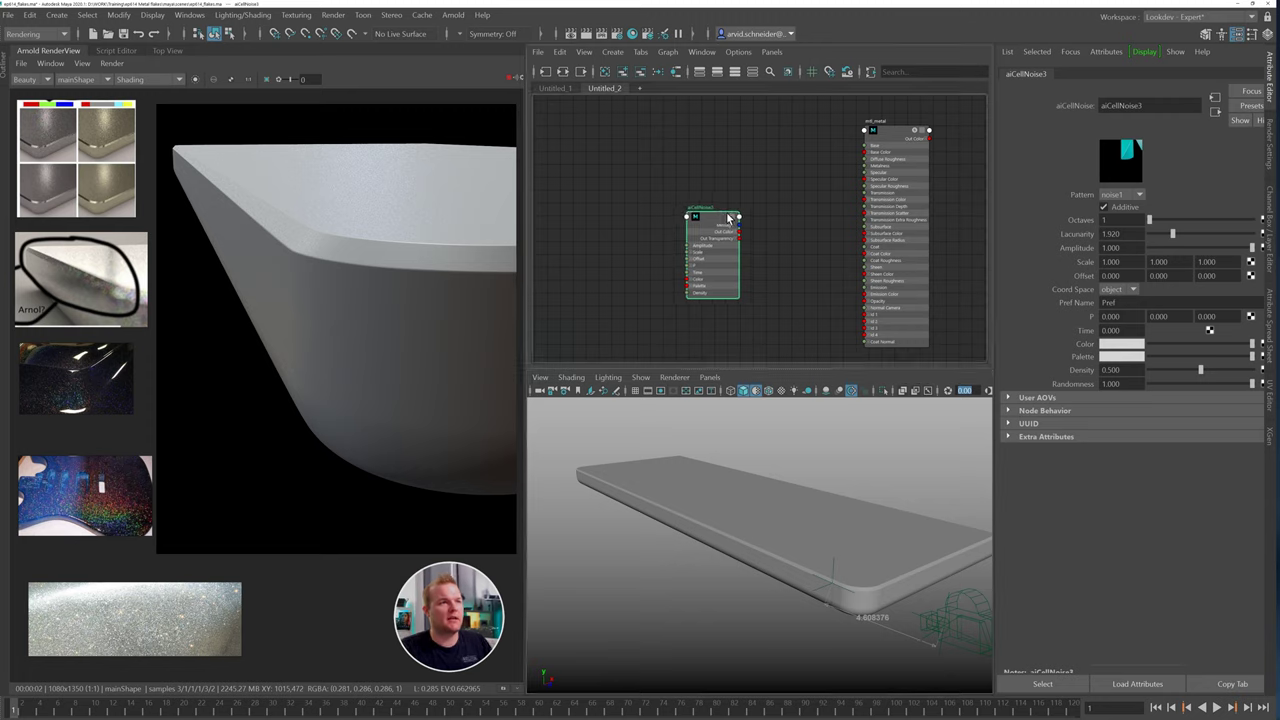
Bring mtl_metal's shading group into the graph and connect the cell noise's Out Color to its Surface Shader
left_click_drag(739, 233, 866, 315)
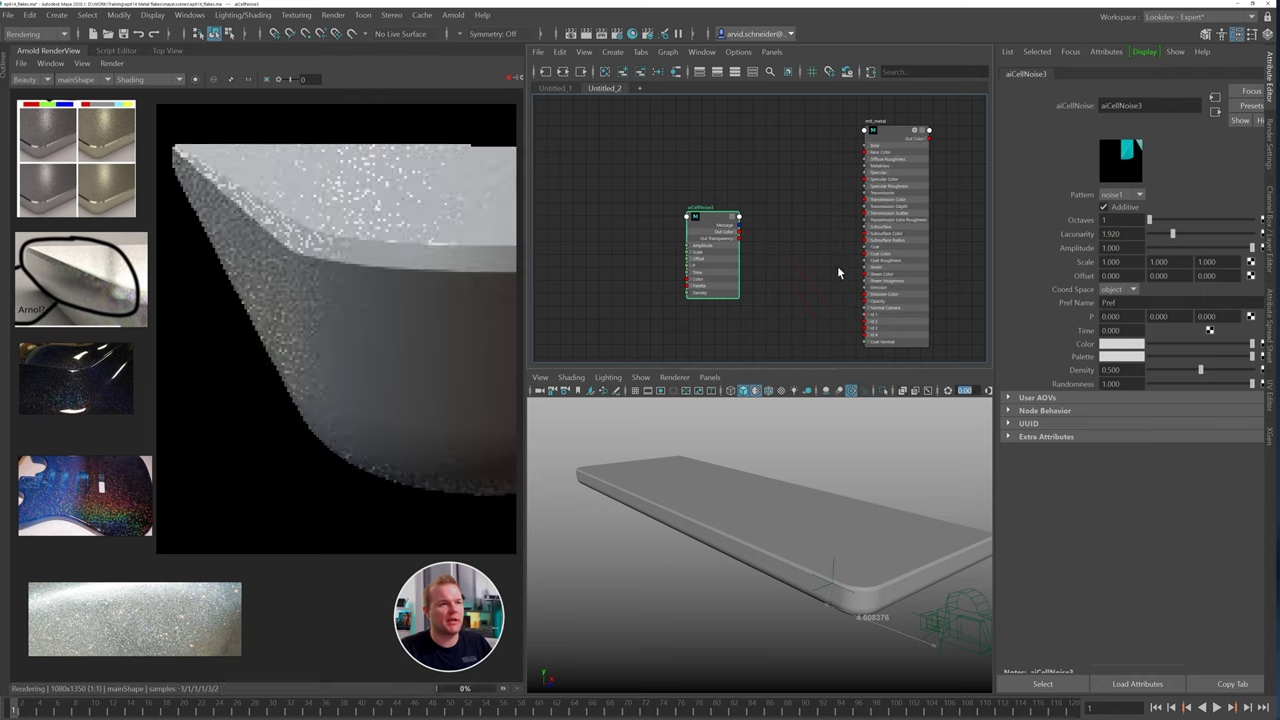
left_click(892, 135)
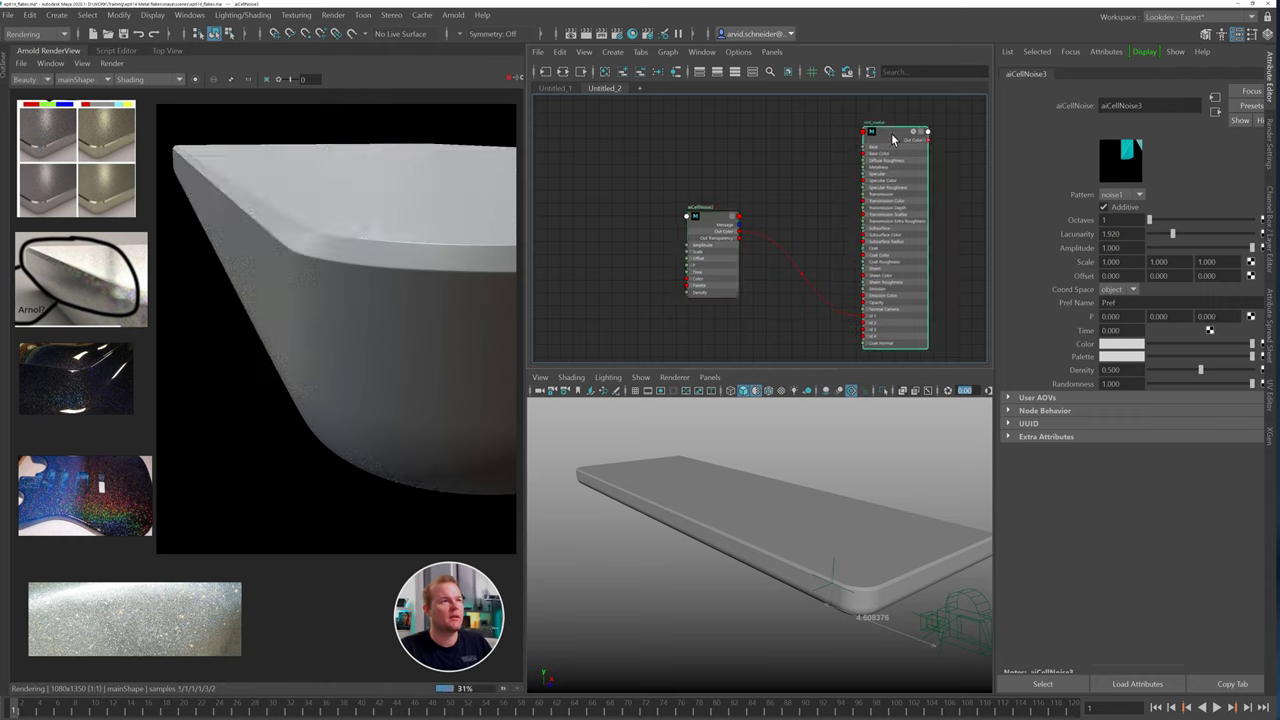
left_click(564, 73)
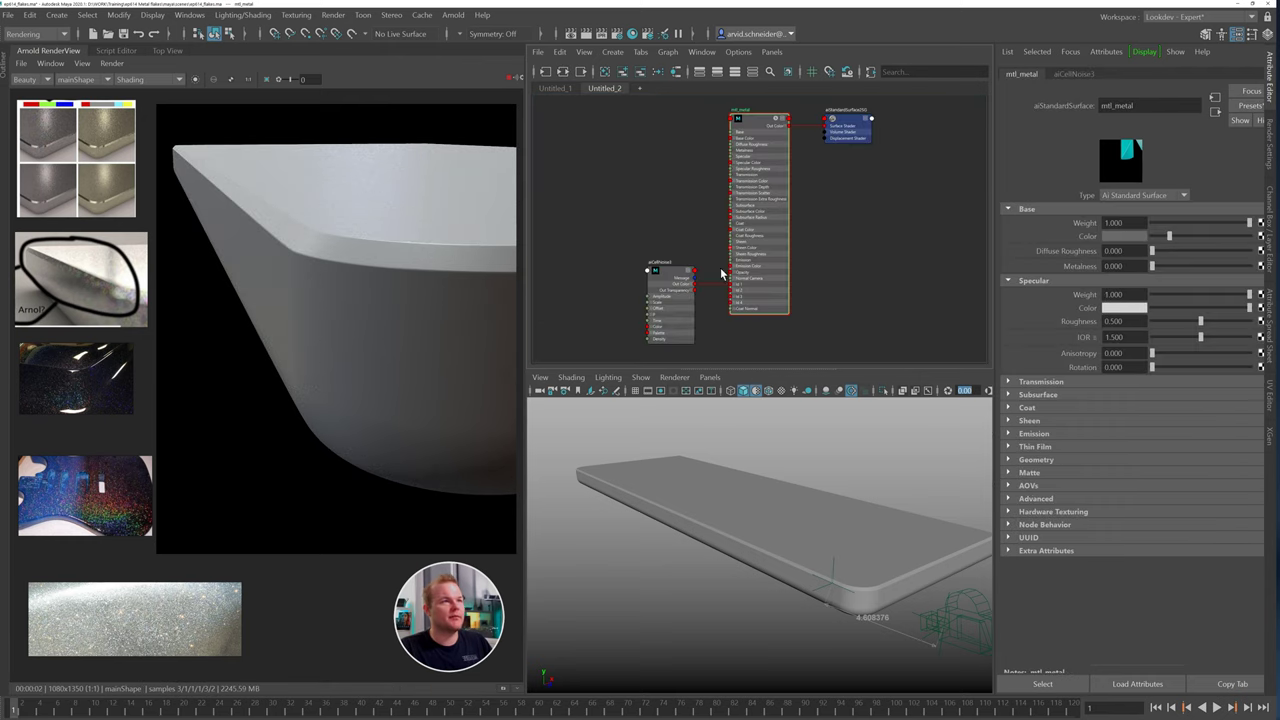
left_click(722, 273)
mouse_move(697, 284)
left_mouse_down()
mouse_move(835, 136)
mouse_move(826, 126)
left_mouse_up()
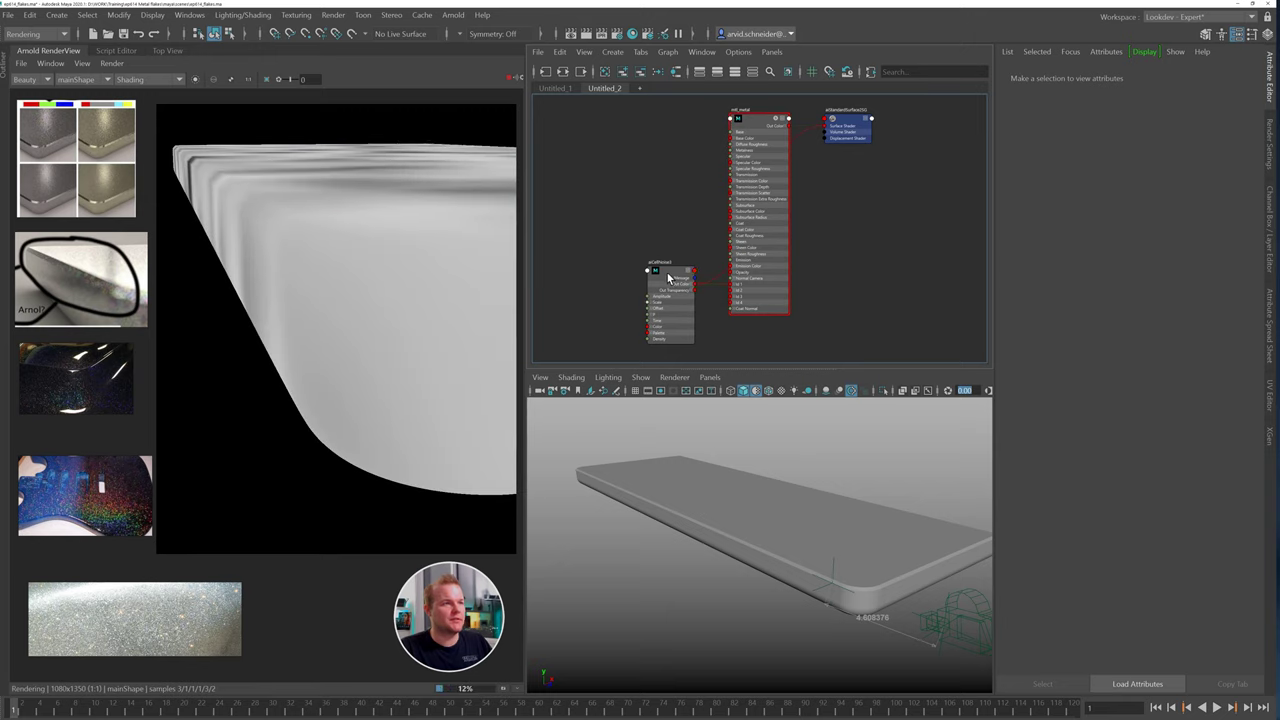
Move the cell noise node up and well away from mtl_metal to spread out the graph
left_click_drag(671, 280, 610, 185)
middle_click_drag(756, 300, 782, 283, "alt")
scroll(783, 273, "down", 1)
scroll(778, 276, "down", 1)
left_click_drag(705, 219, 660, 190)
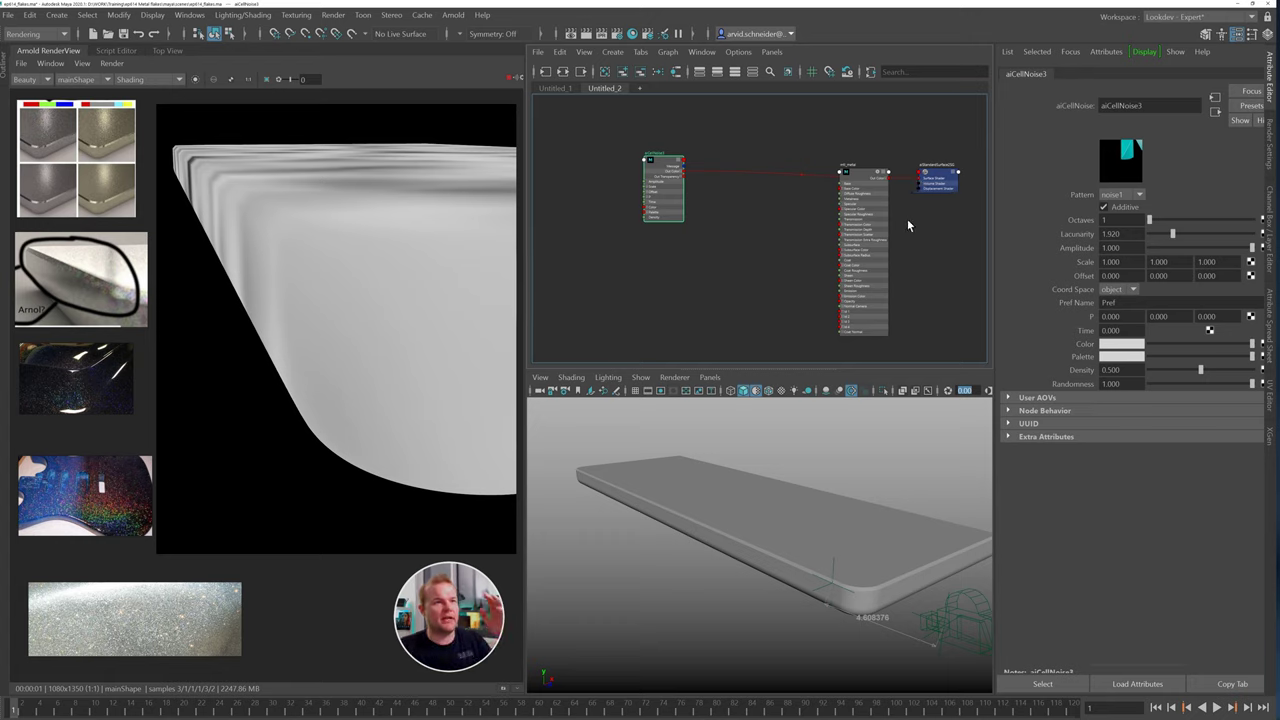
Set the cell noise pattern to cell1 and its octaves to 2
left_click(1120, 196)
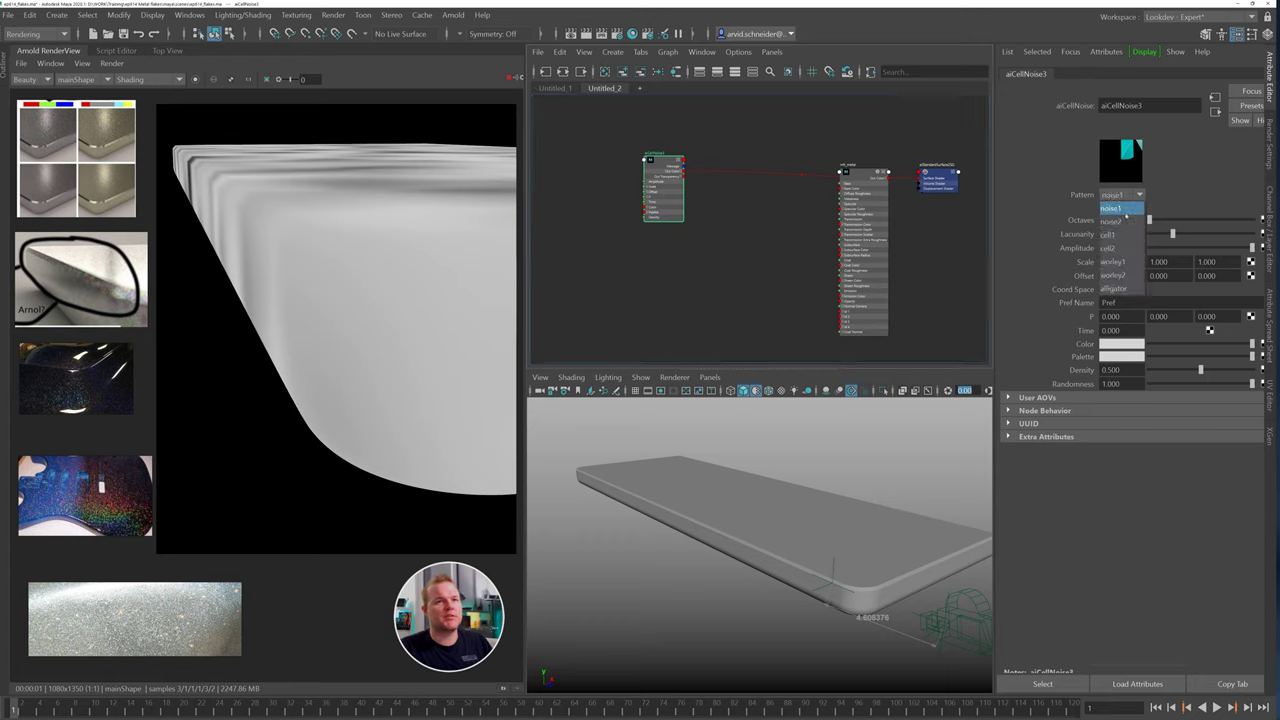
left_click(1112, 240)
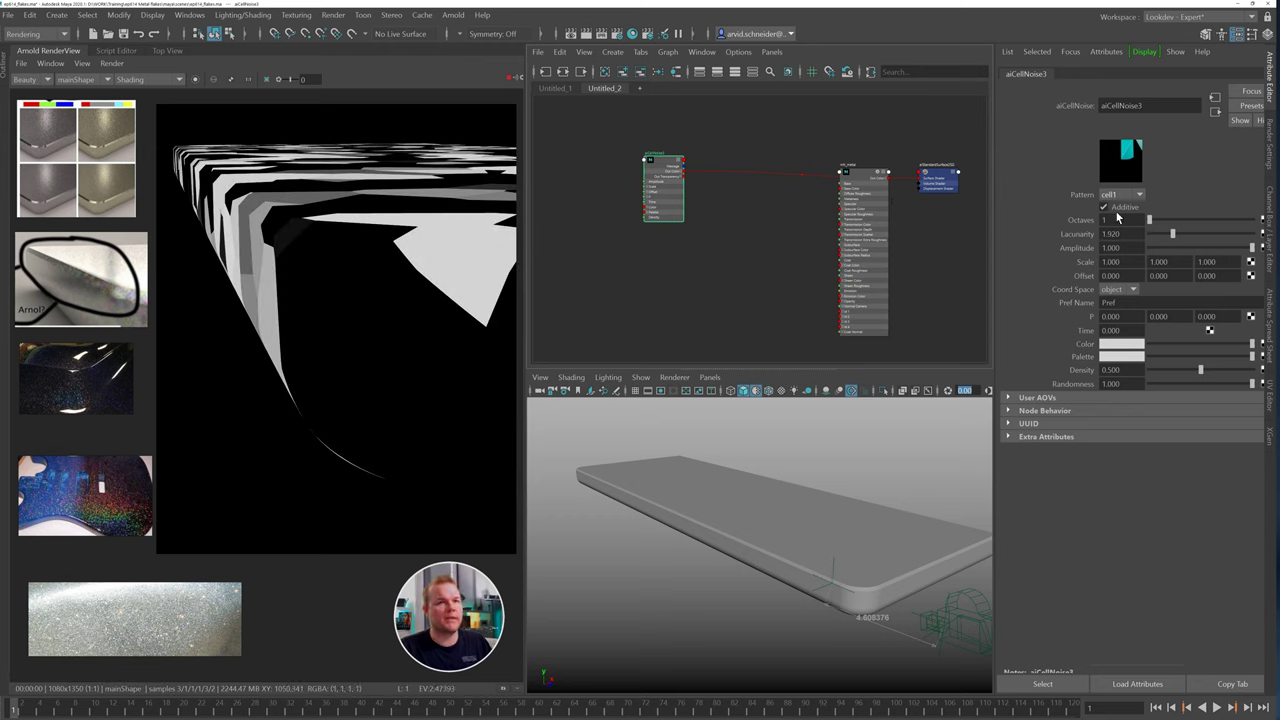
type("2")
key("Return")
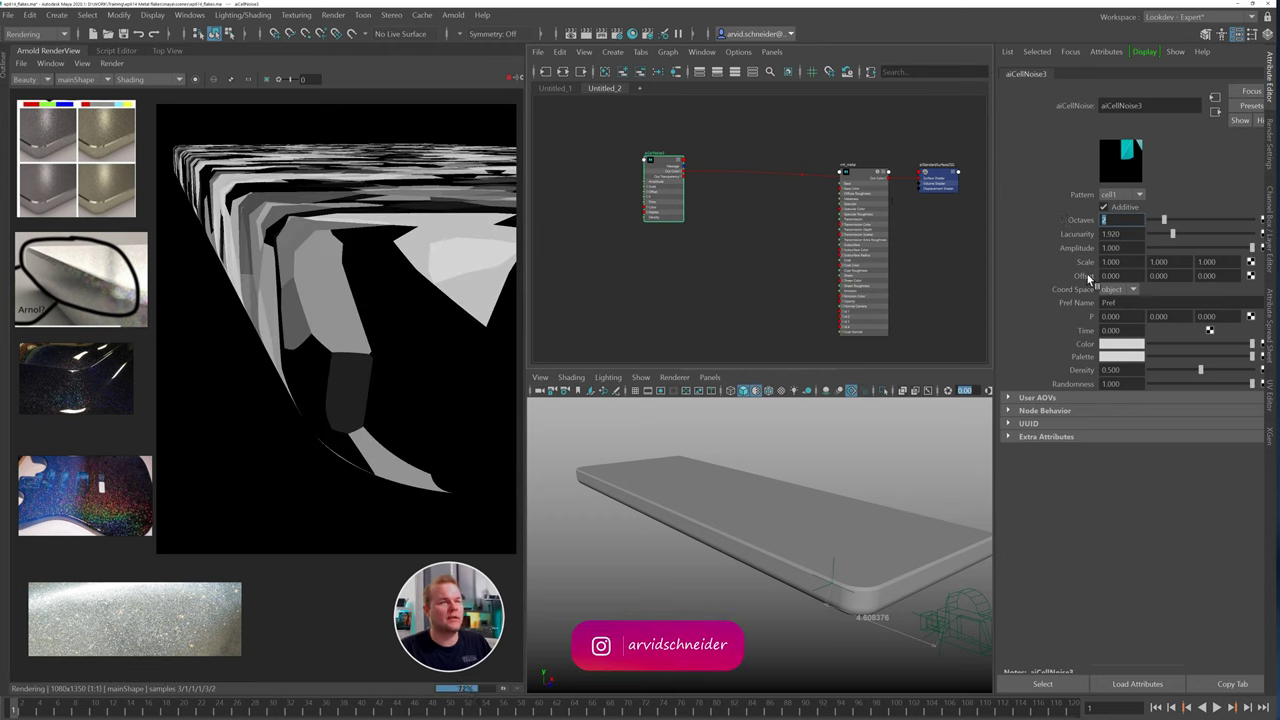
Set the cell noise scale to 150 on all three axes and lower its density to about 0.403
left_click(1077, 264)
type("150")
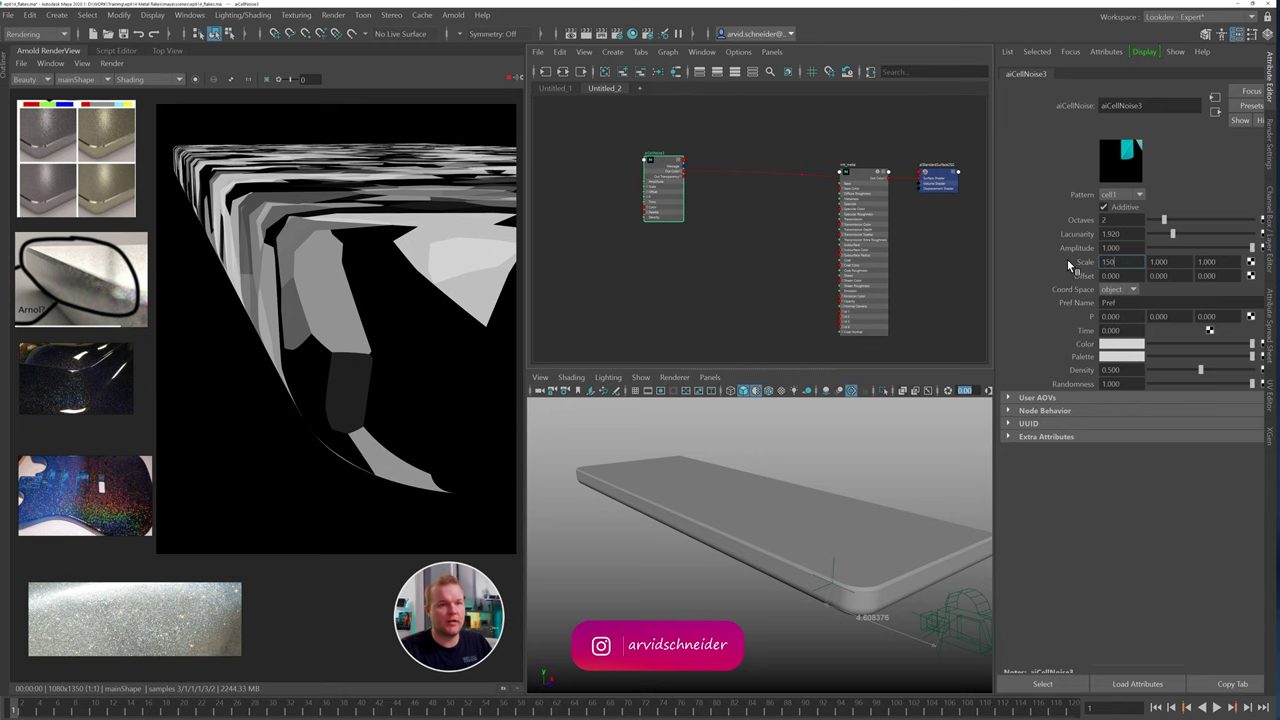
key("Tab")
type("150")
key("Tab")
type("150")
key("Return")
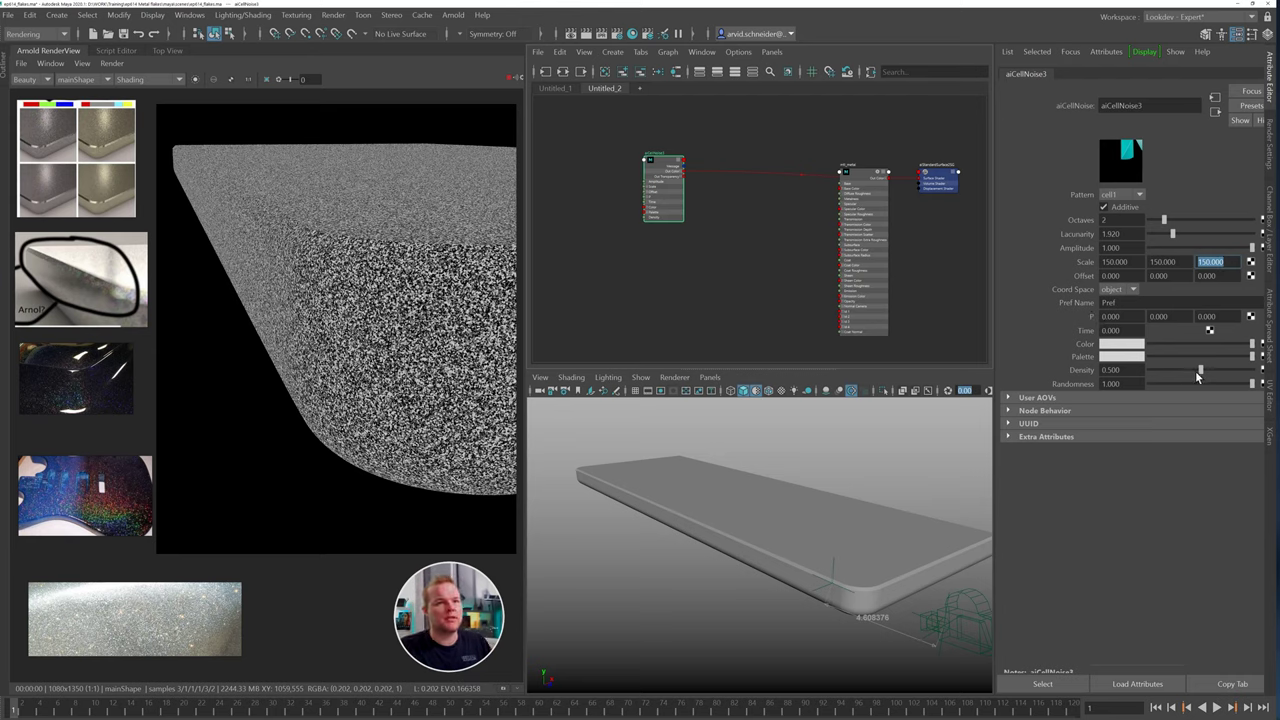
mouse_move(1199, 371)
left_mouse_down()
mouse_move(1210, 370)
mouse_move(1174, 372)
left_mouse_up()
Move the cell noise node farther from mtl_metal to free space between the two nodes
middle_click_drag(762, 277, 903, 303, "alt")
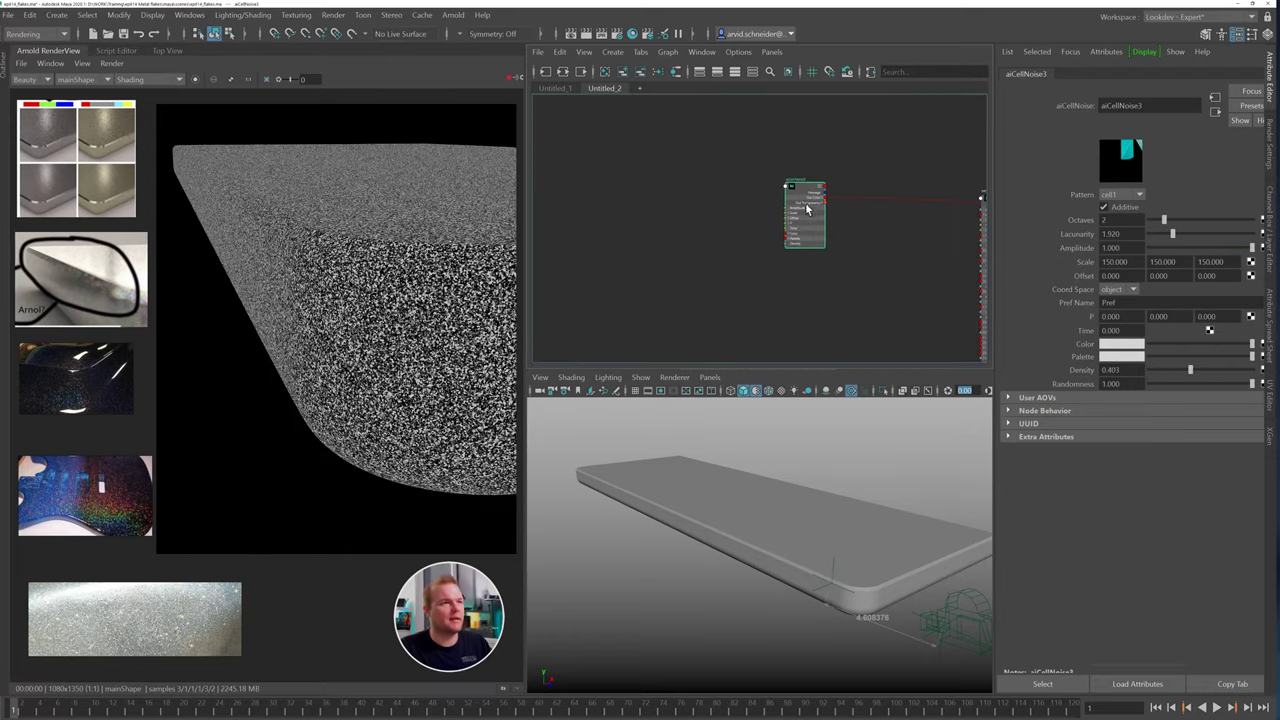
left_click_drag(806, 207, 694, 252)
middle_click_drag(827, 275, 745, 283, "alt")
left_click(787, 298)
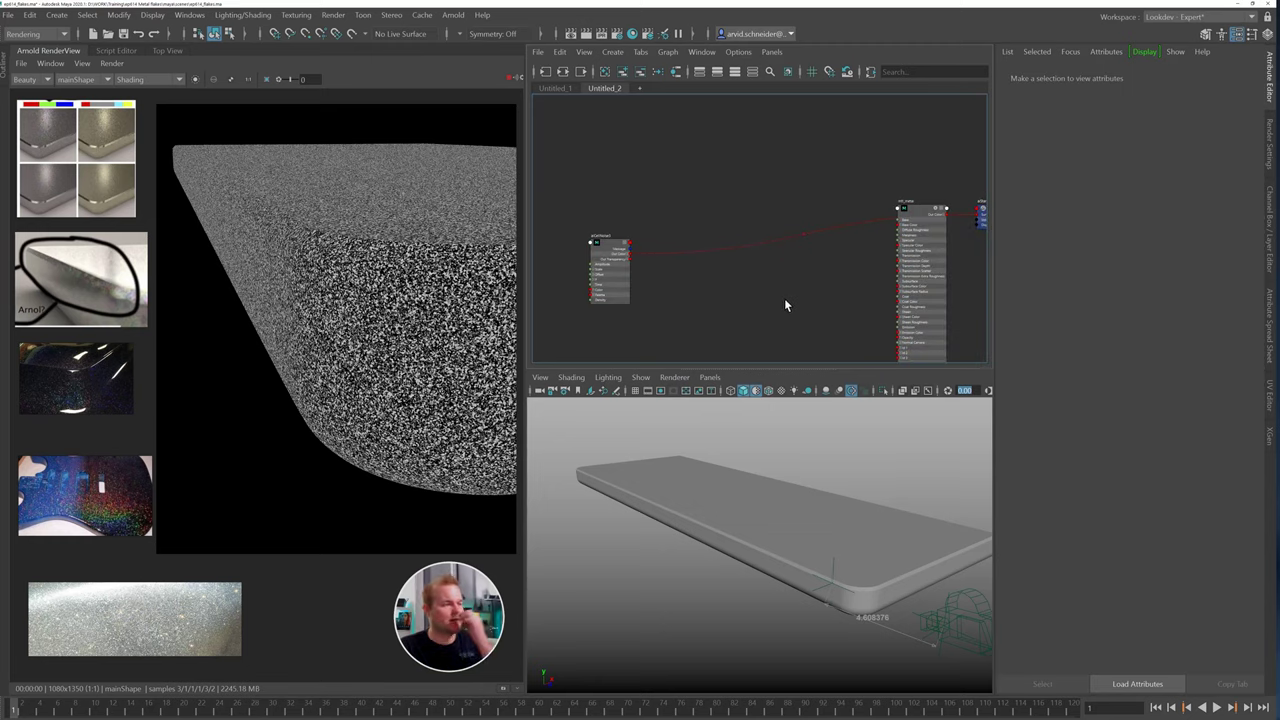
left_click(918, 244)
left_click(686, 296)
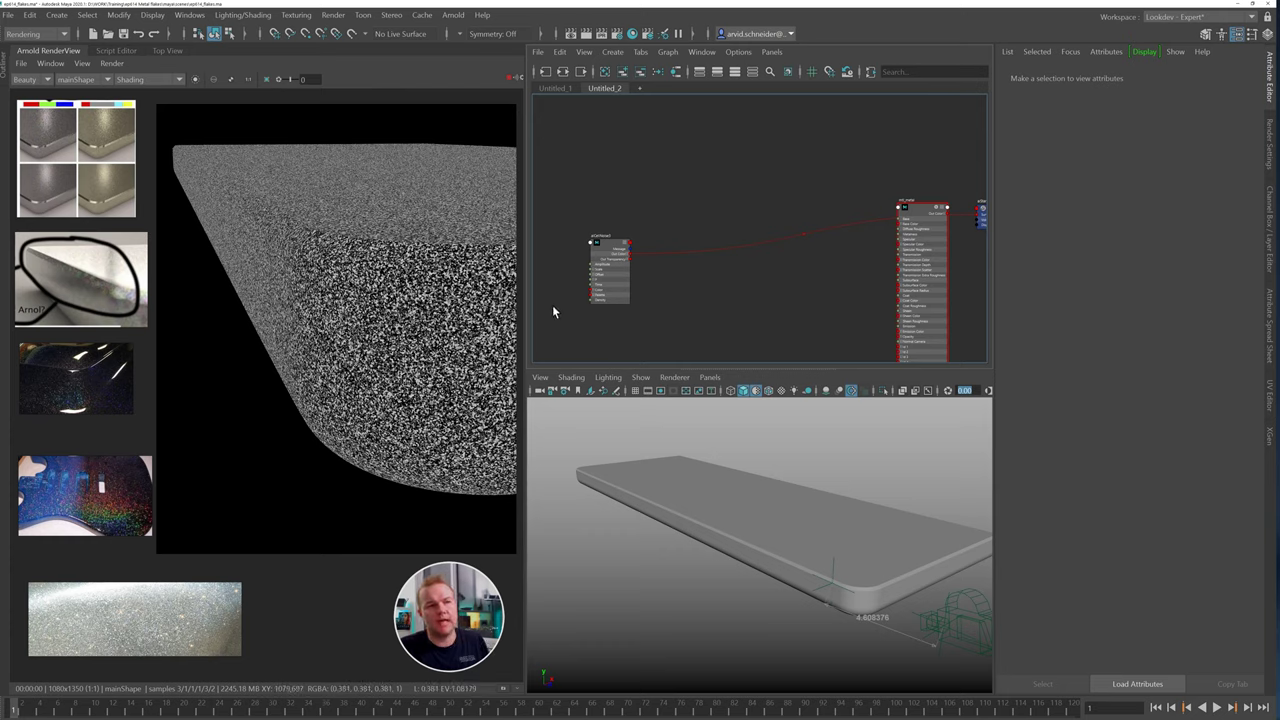
Add an aiLayerRgba node and place it between the cell noise and mtl_metal nodes
key("Tab")
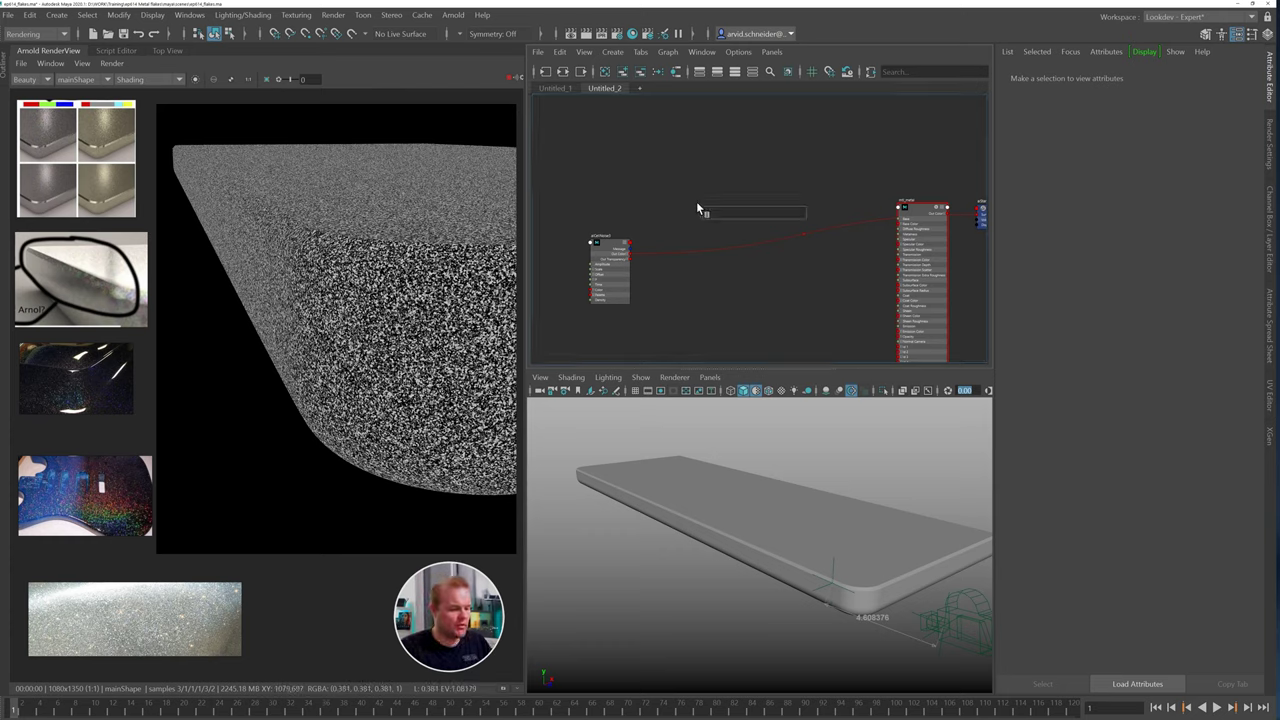
type("layer")
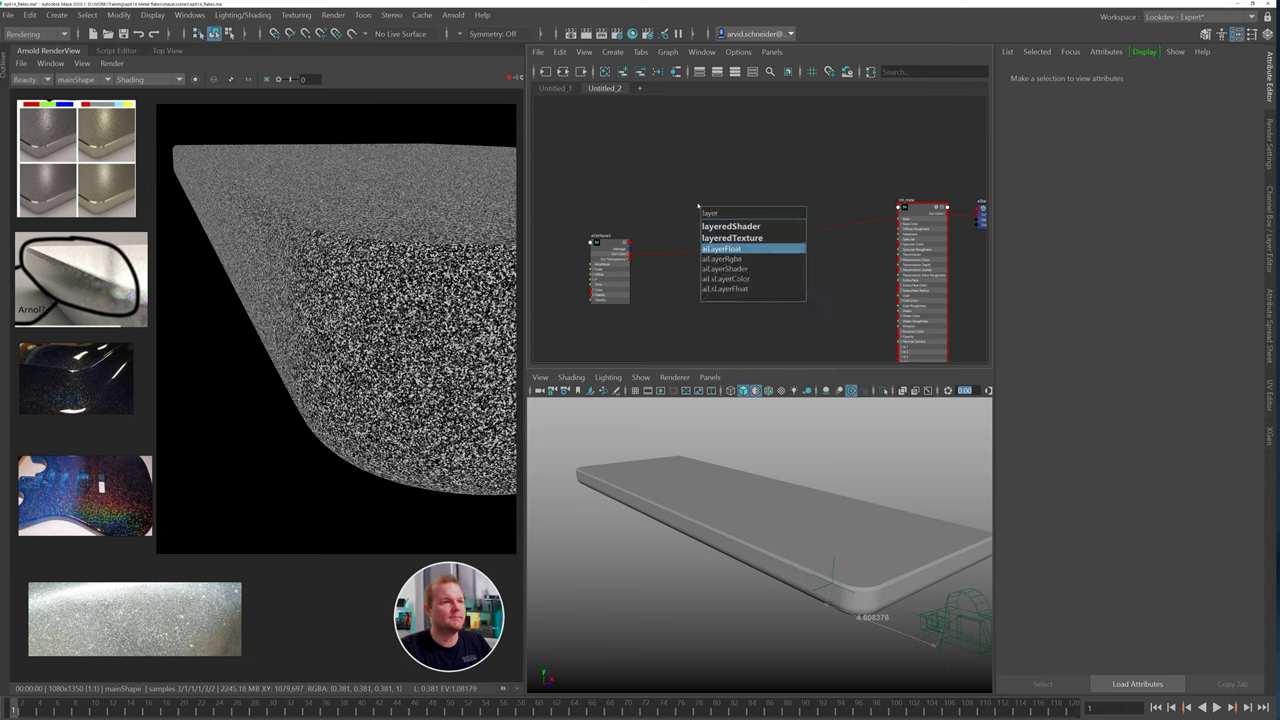
key("Down")
key("Return")
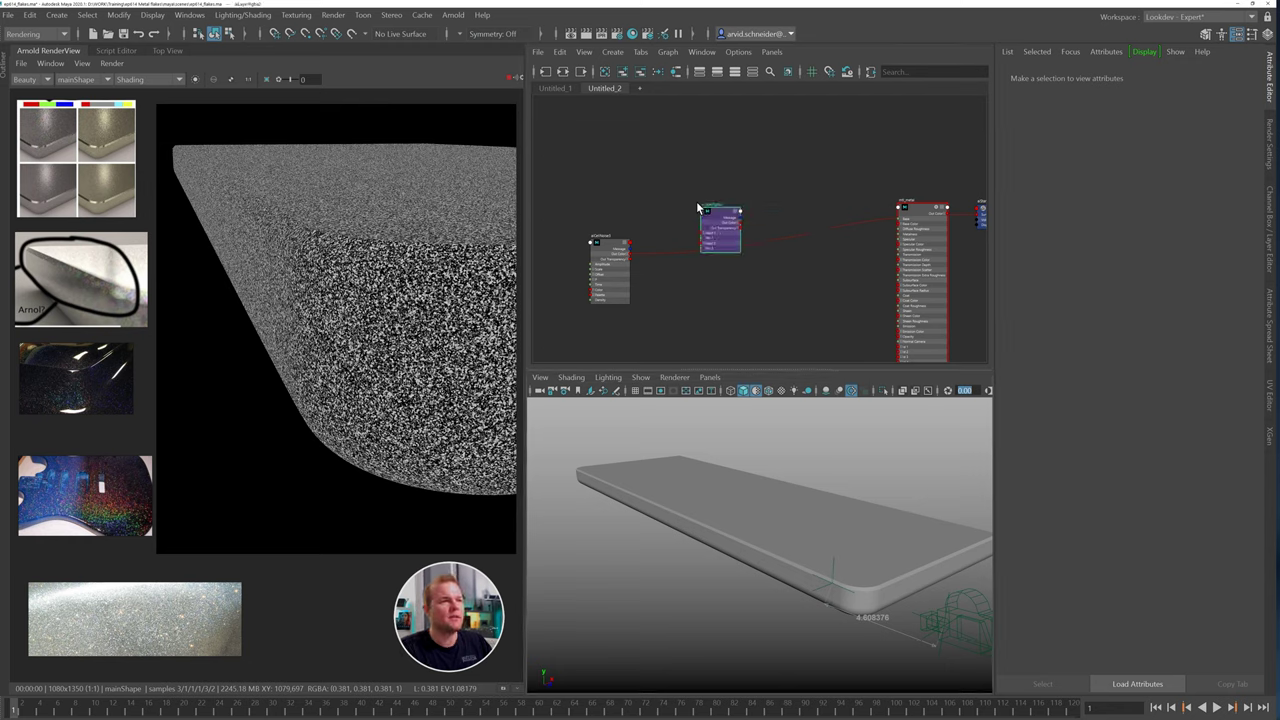
left_click_drag(722, 218, 745, 190)
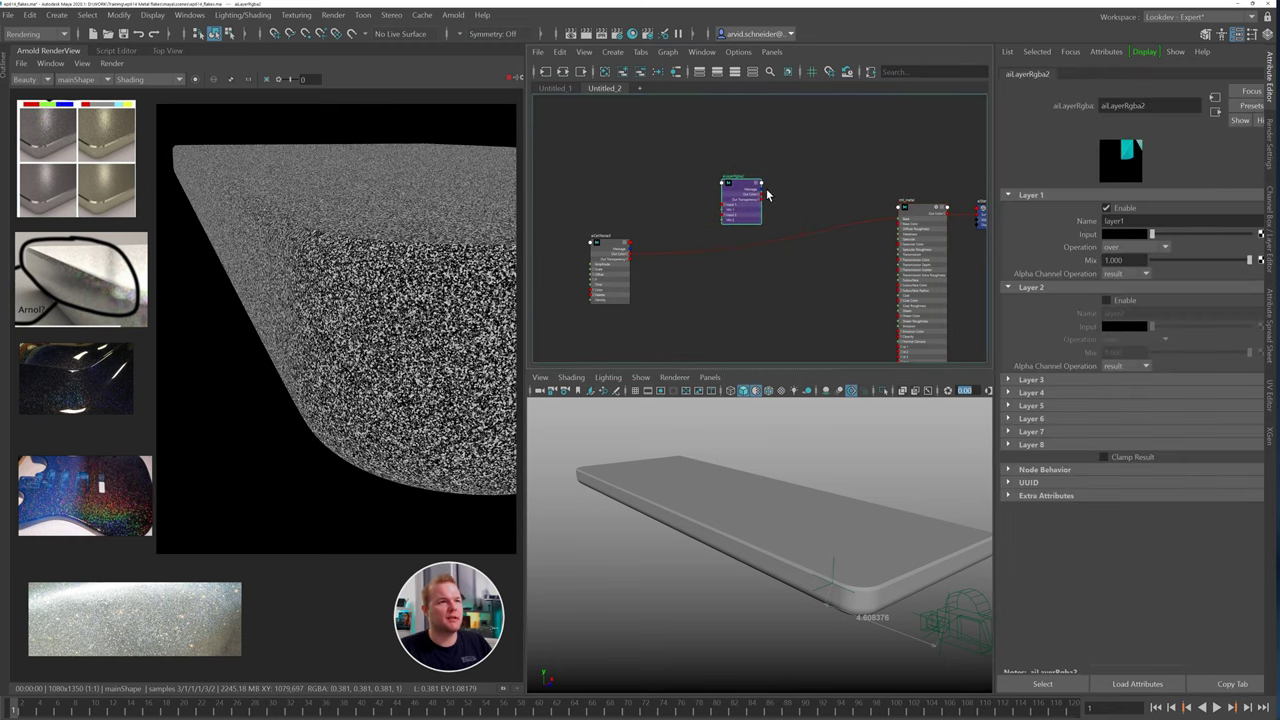
Connect the aiLayerRgba's Out Color to the shading group's Surface Shader in place of the cell noise
mouse_move(846, 163)
middle_mouse_down("alt")
mouse_move(798, 156)
mouse_move(878, 146)
mouse_move(794, 156)
middle_mouse_up("alt")
left_click(945, 208)
left_click(911, 202)
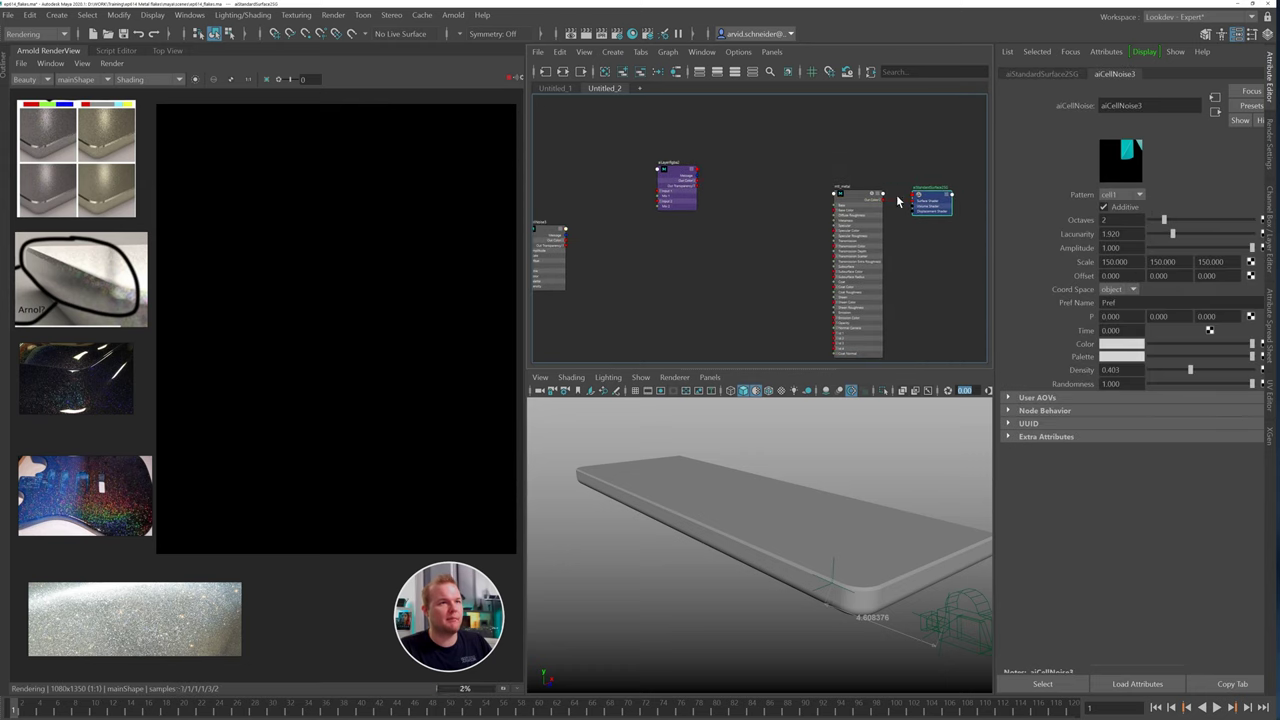
Set the Layer 1 input color of the aiLayerRgba node to light beige
left_click(680, 181)
left_click(1126, 233)
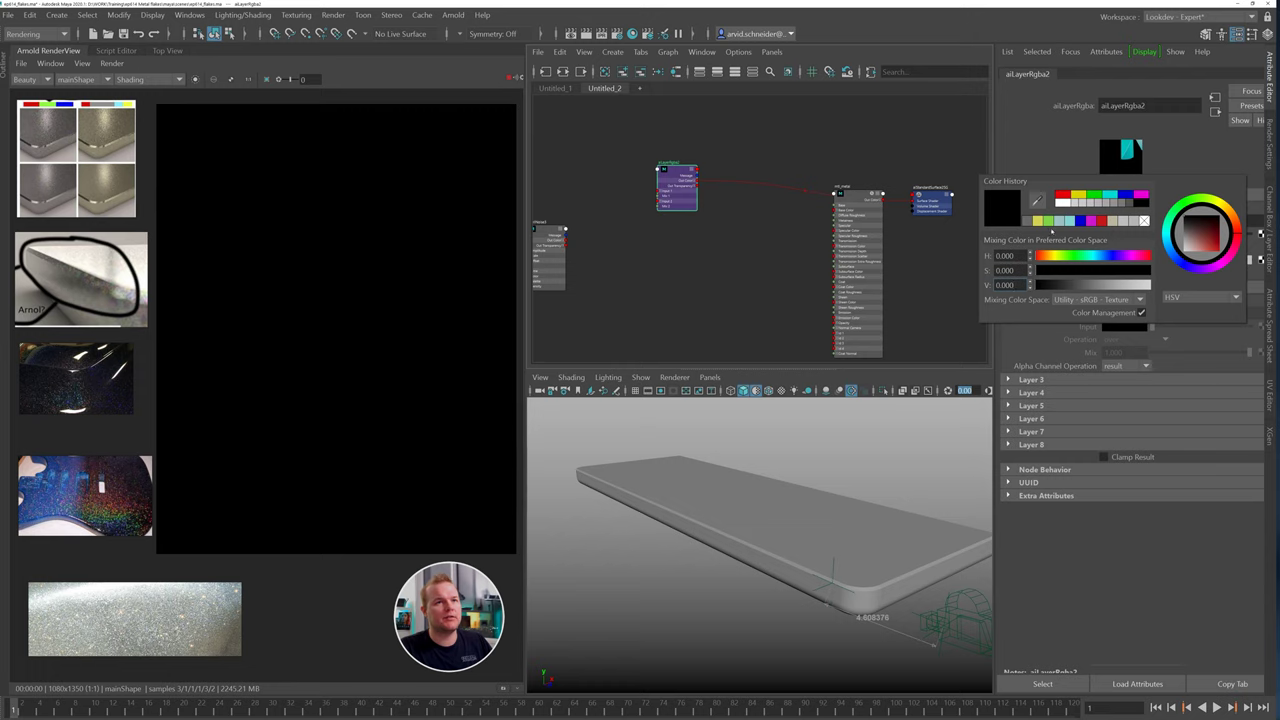
left_click(1128, 221)
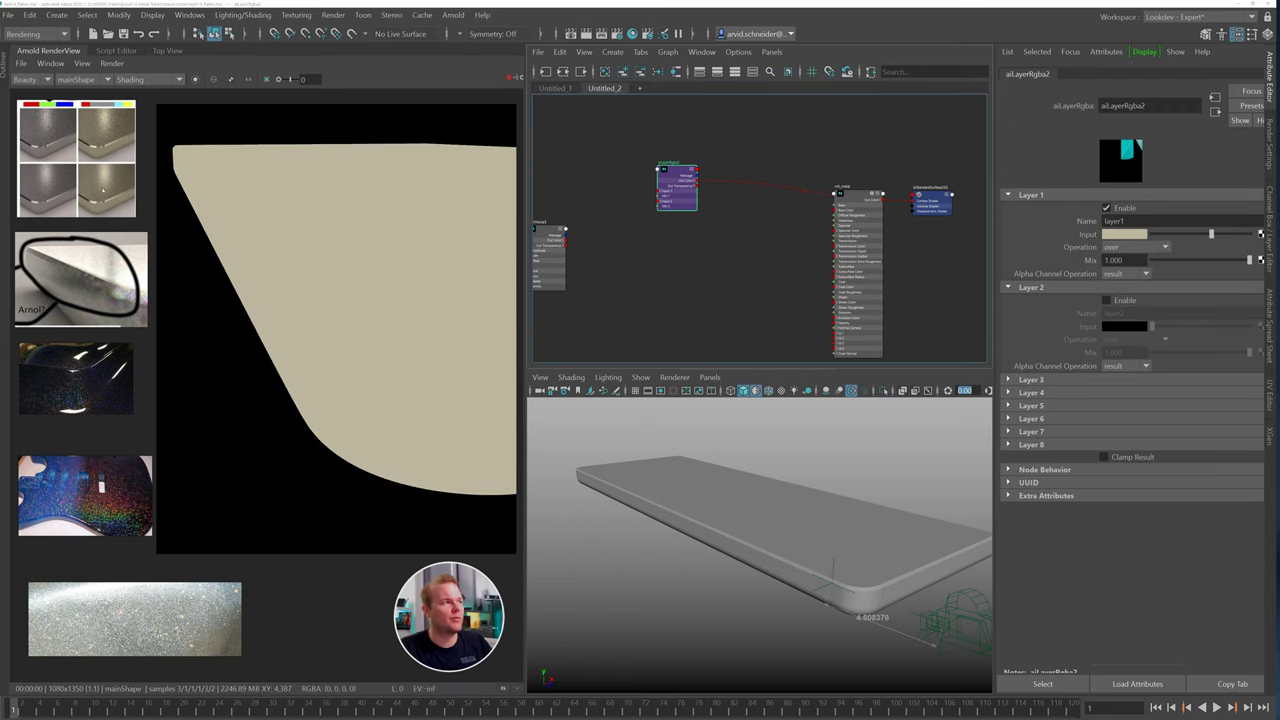
left_click_drag(97, 198, 335, 332)
scroll(345, 345, "up", 10)
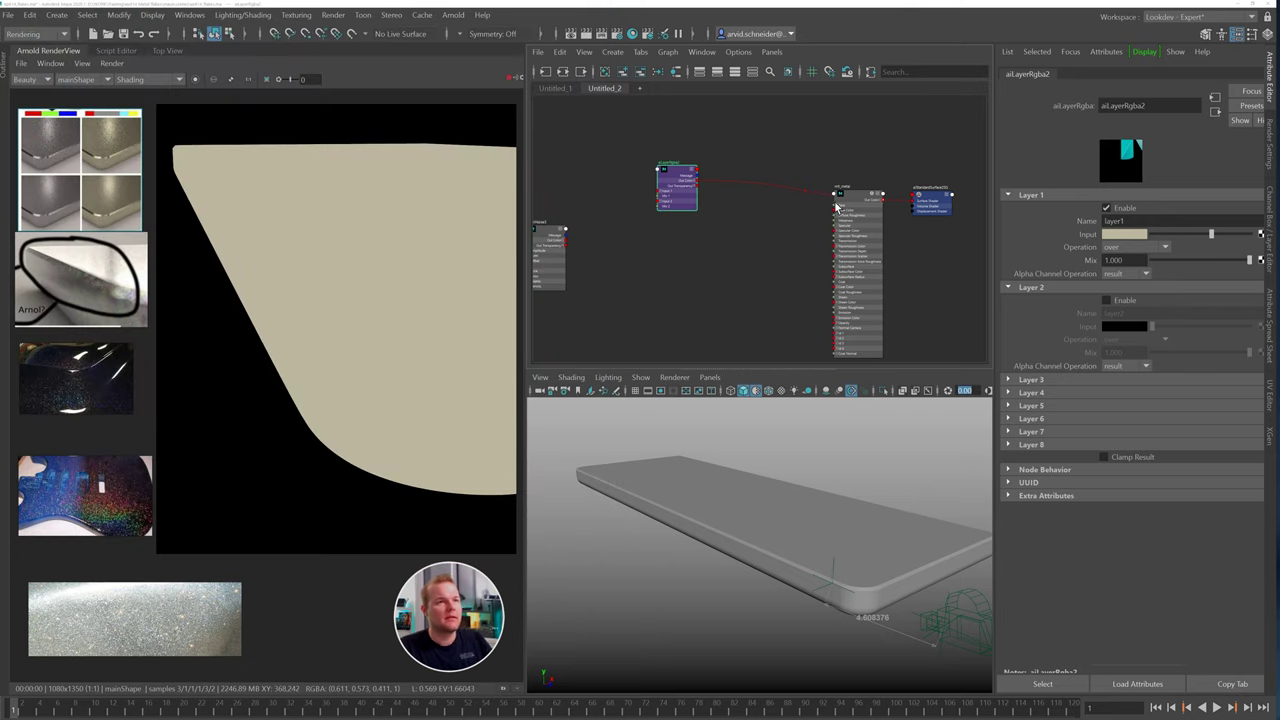
Move the mtl_metal and aiLayerRgba nodes down in the graph, closer to the cell noise node's height
left_click_drag(859, 209, 852, 240)
left_click_drag(697, 197, 679, 230)
middle_click_drag(744, 262, 825, 236, "alt")
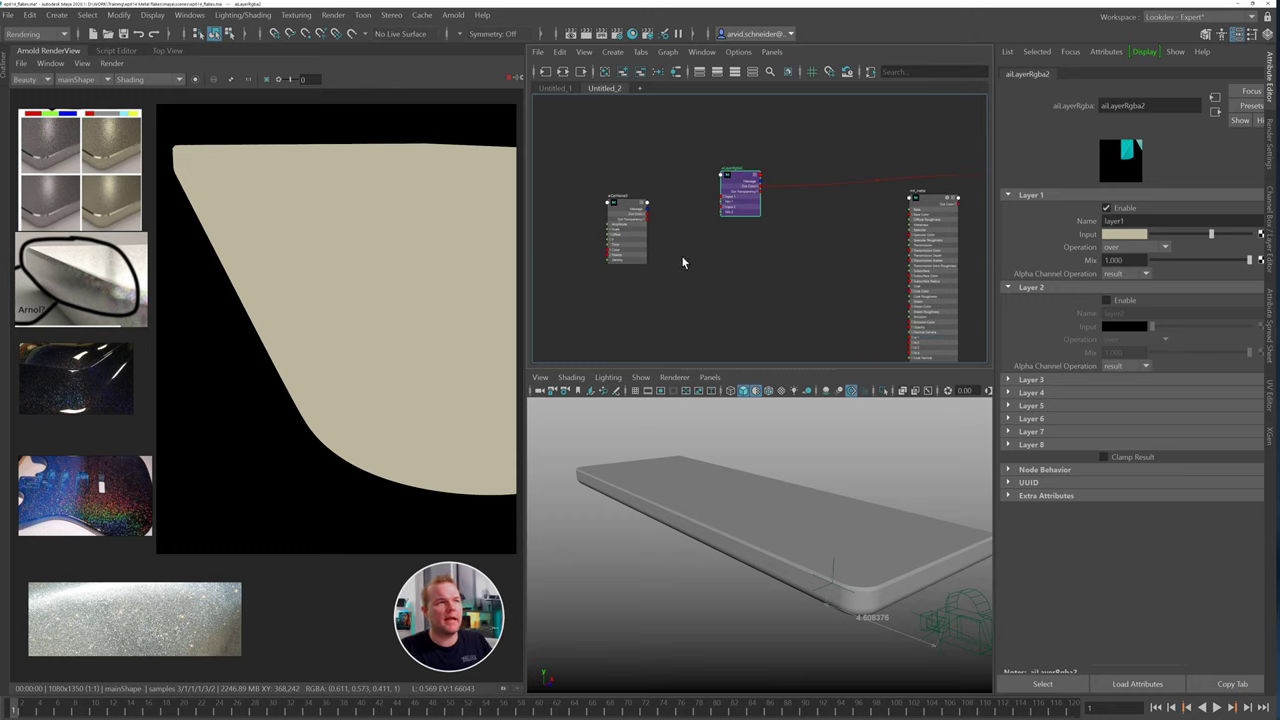
Enable Layer 2 of the aiLayerRgba node, with a red input color and the overwrite operation
left_click(1124, 300)
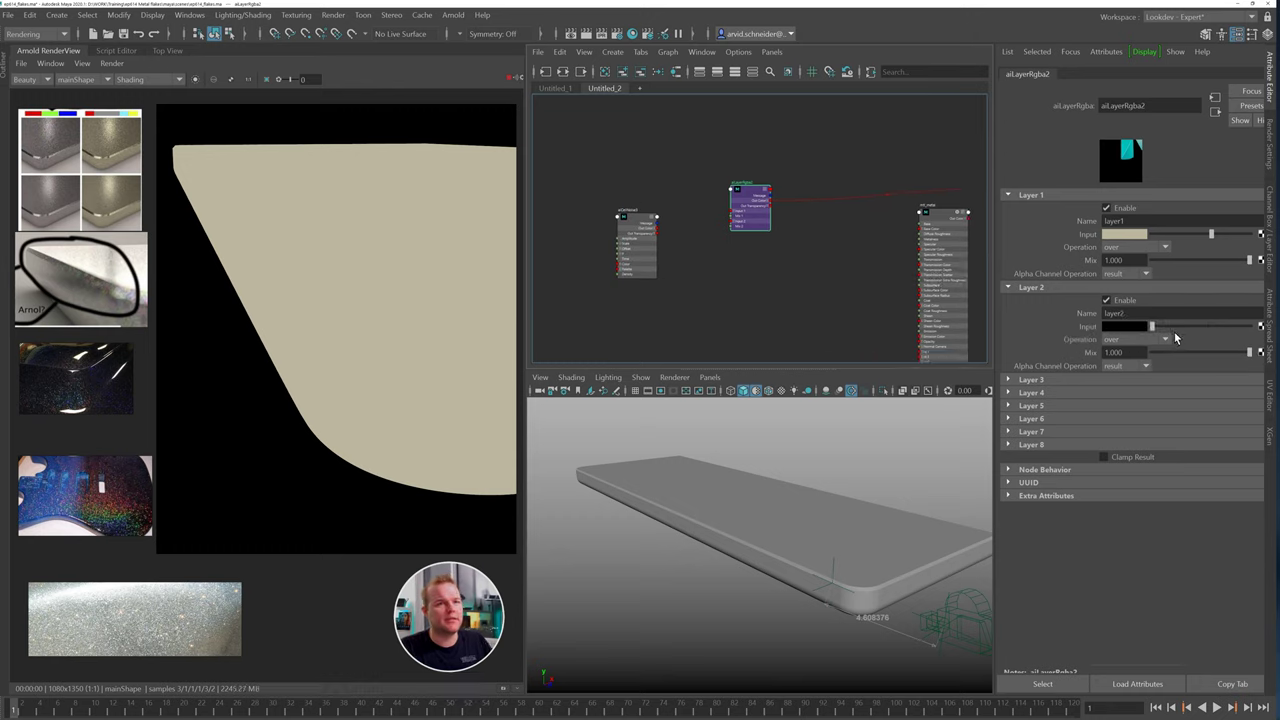
mouse_move(1175, 336)
left_mouse_down()
mouse_move(1163, 330)
mouse_move(1185, 334)
left_mouse_up()
left_click(1137, 326)
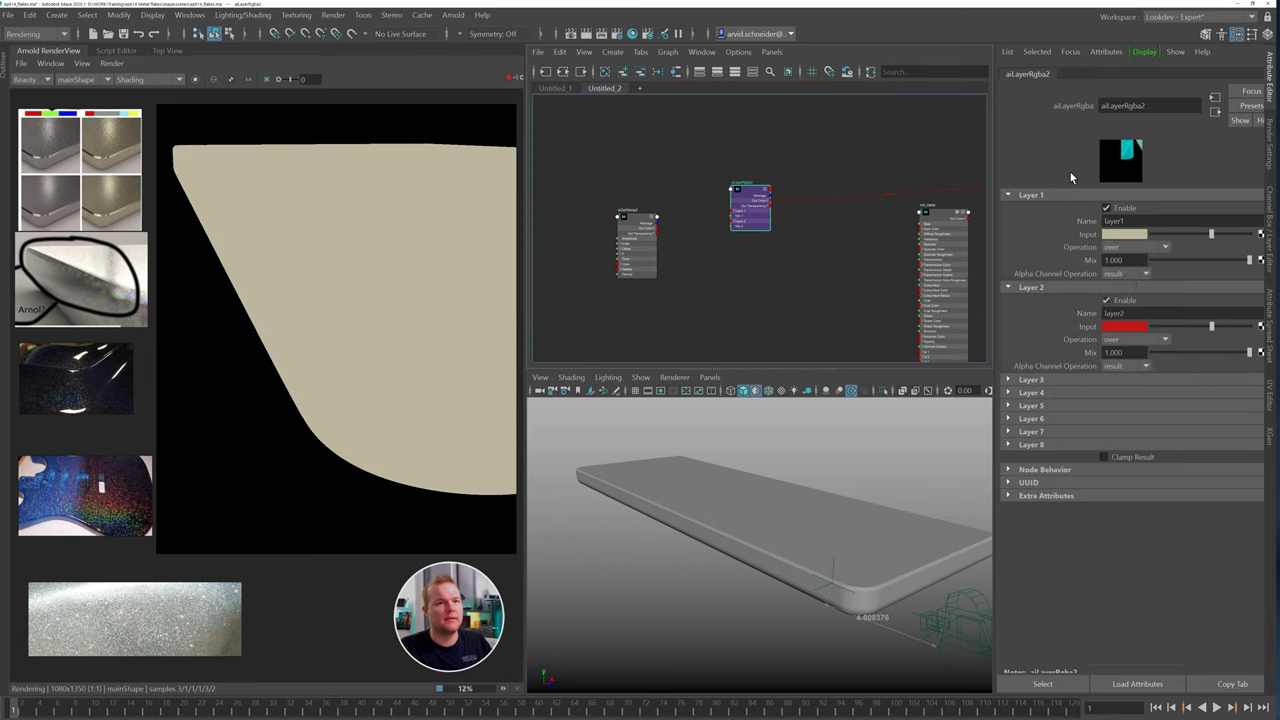
left_click(1134, 343)
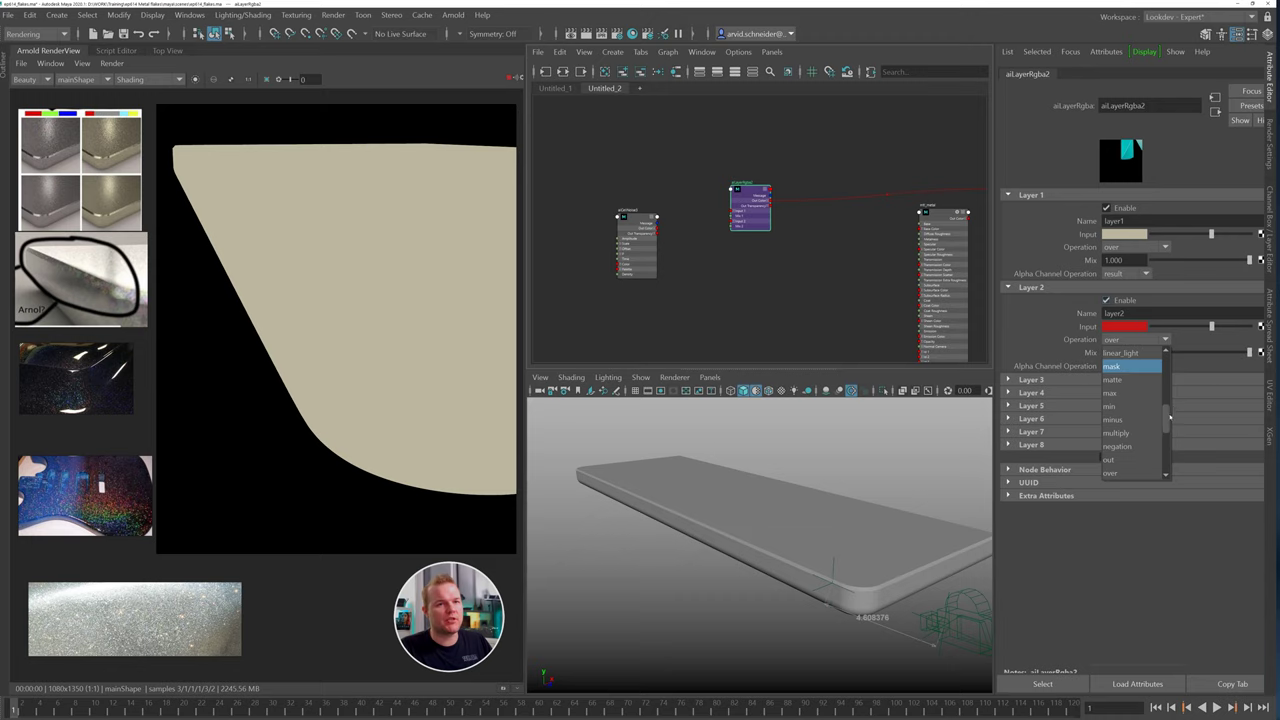
left_click(1141, 358)
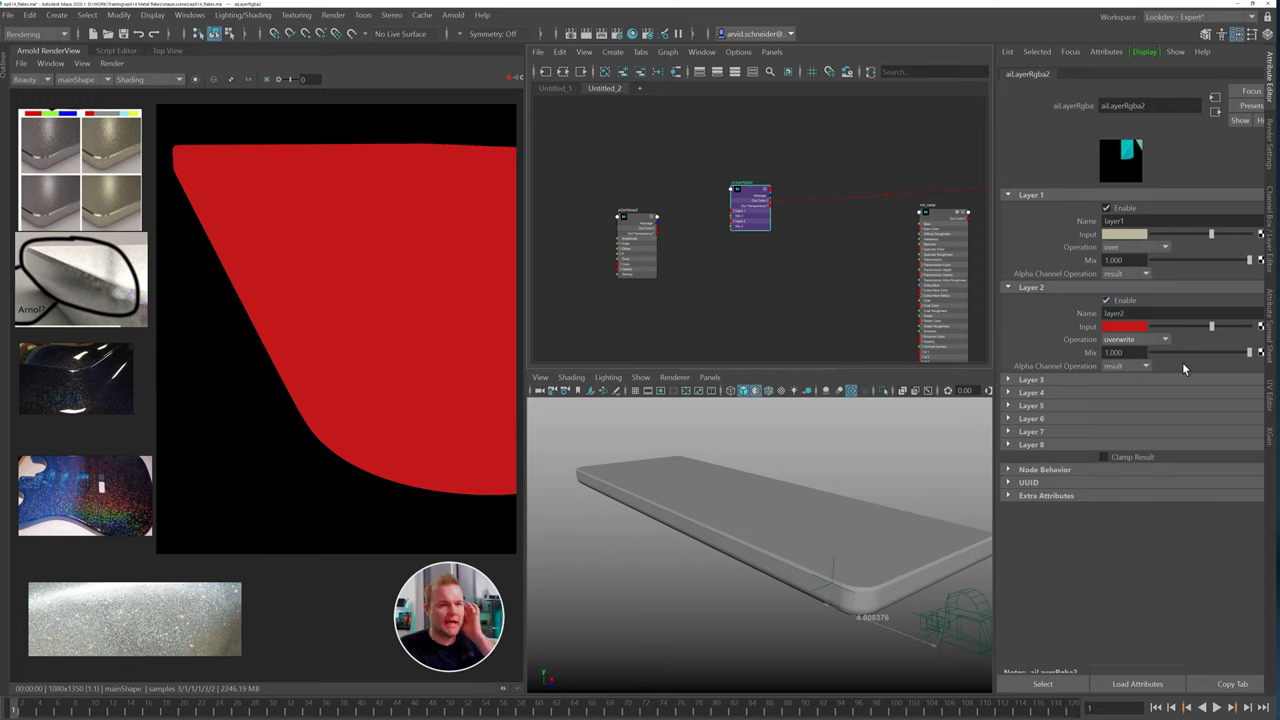
Connect the cell noise's Out Color R to the aiLayerRgba's Mix 2 so it masks the red layer
left_click_drag(1194, 352, 1108, 366)
key("ctrl+z")
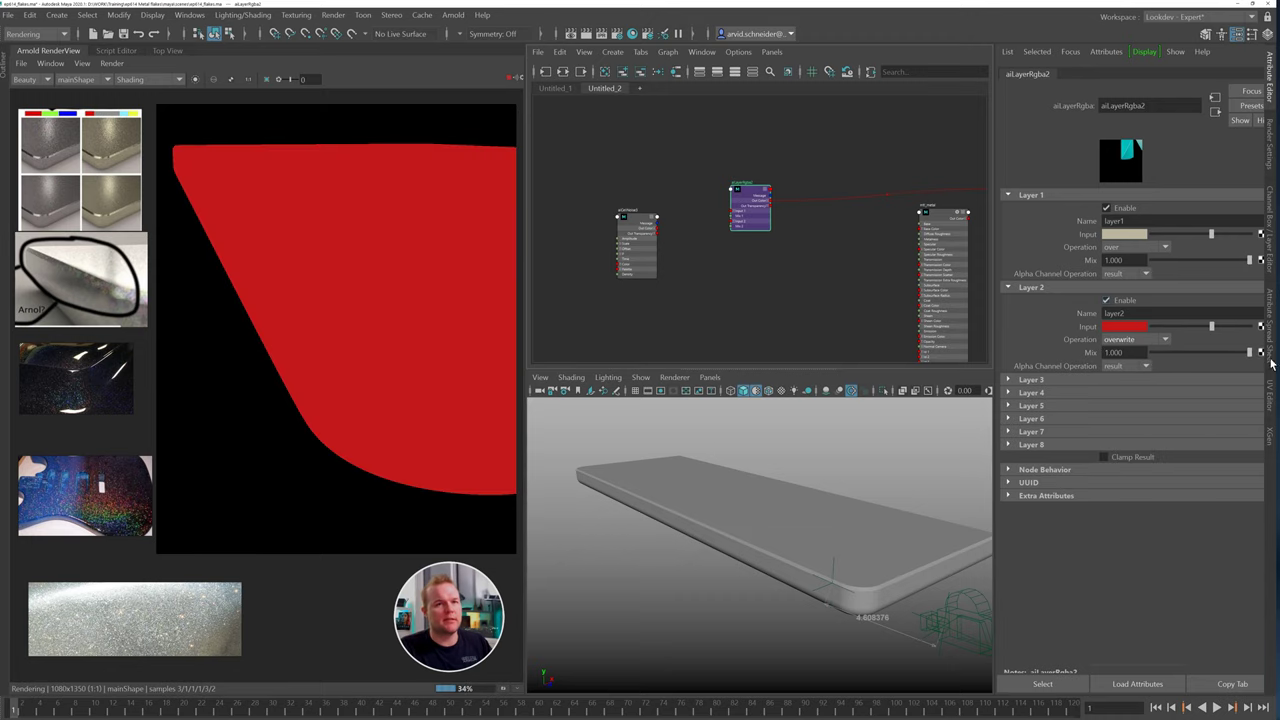
scroll(692, 253, "up", 2)
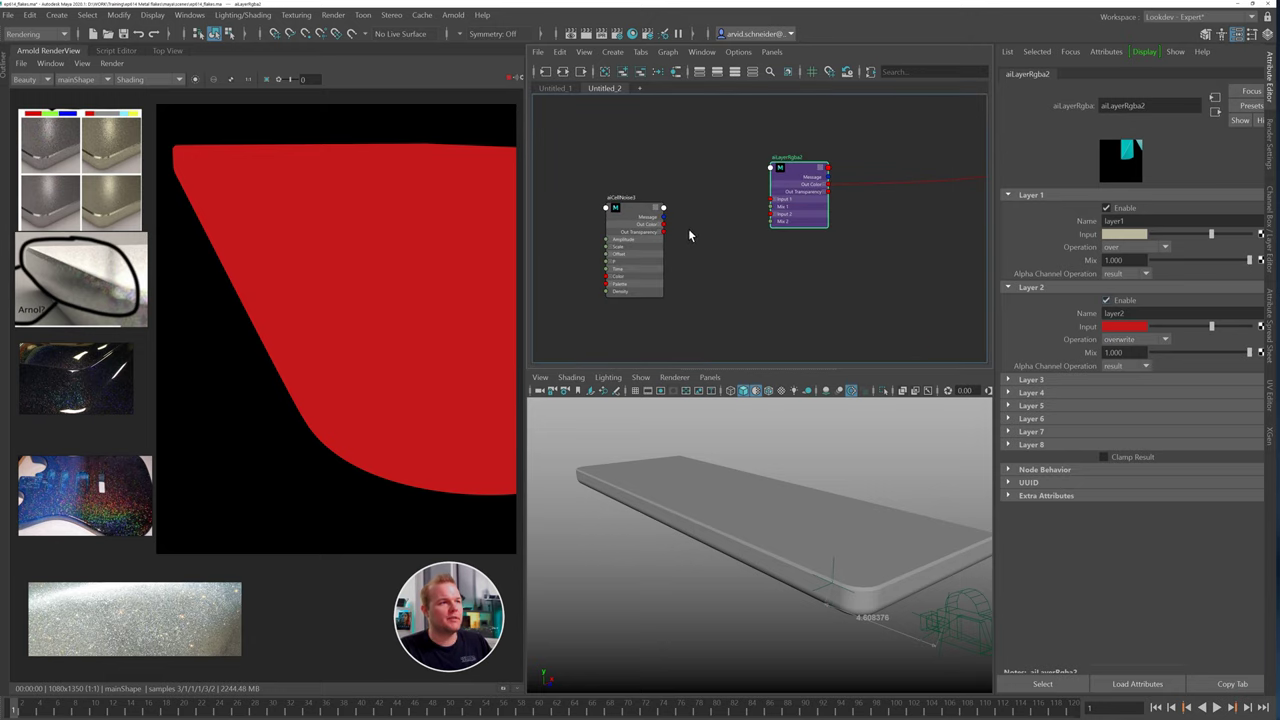
left_click(664, 225)
left_click(673, 235)
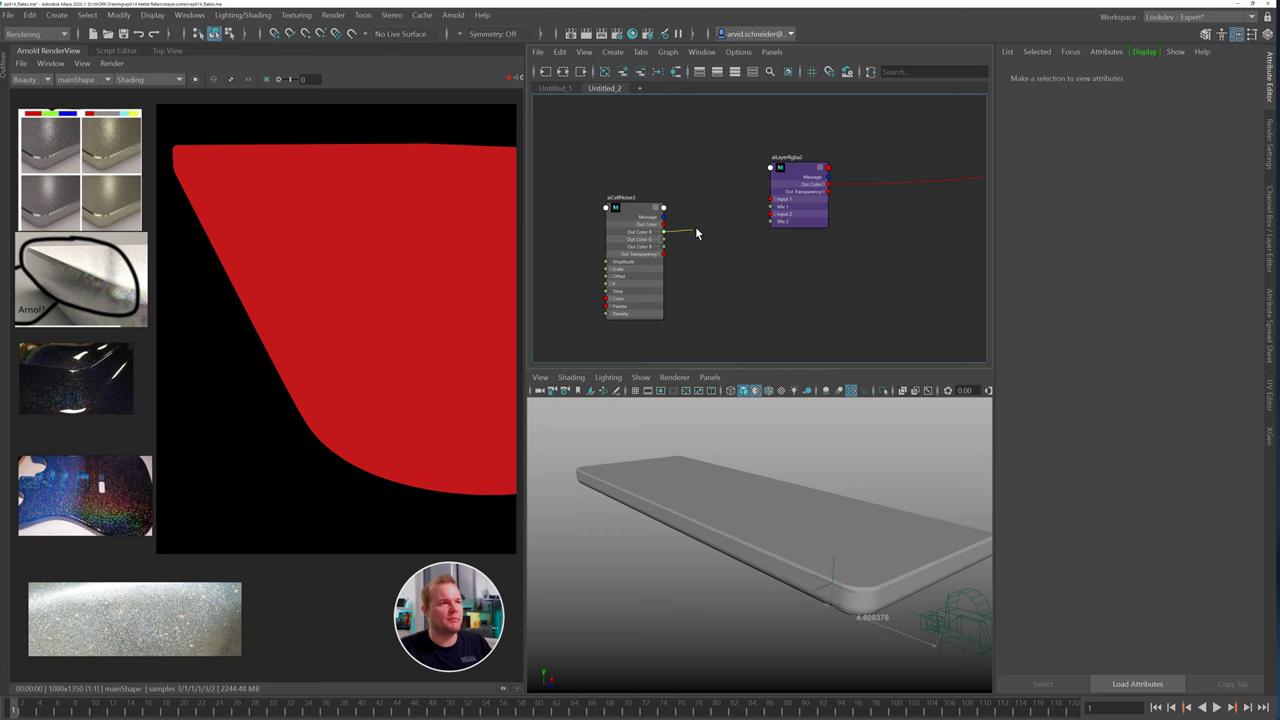
left_click_drag(697, 233, 771, 221)
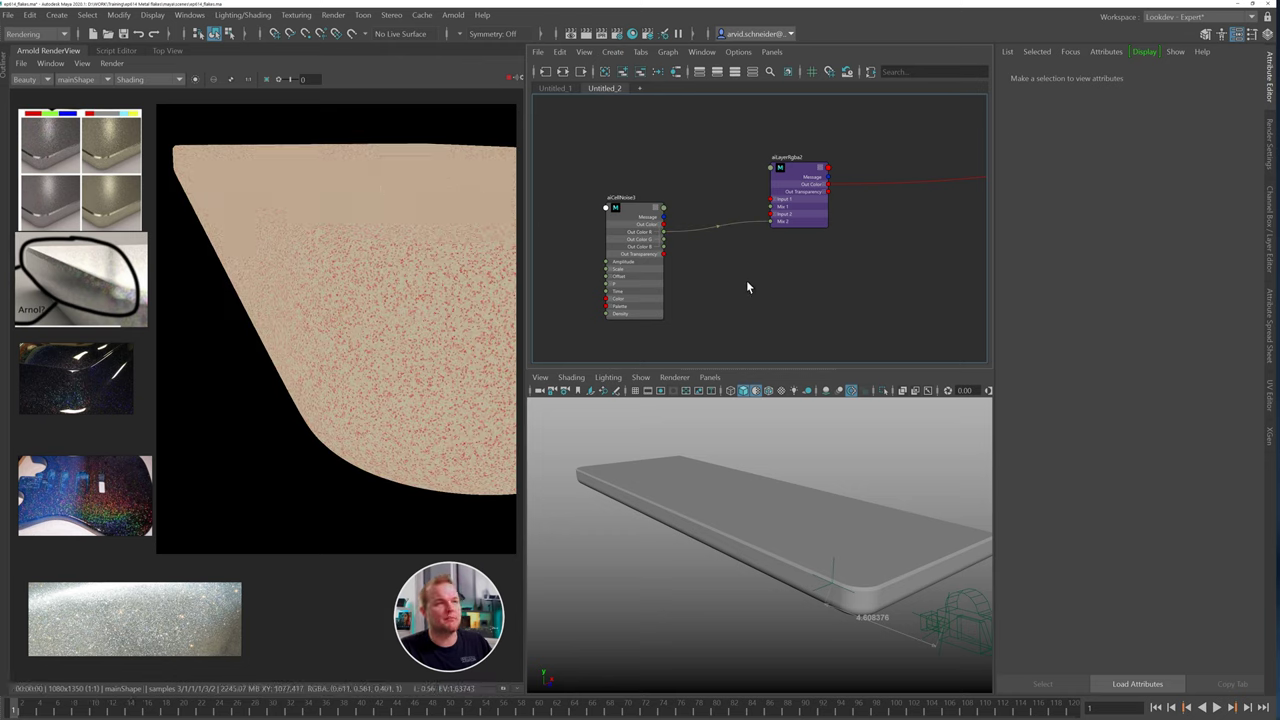
Connect the aiLayerRgba's Out Color to mtl_metal's Base Color, and mtl_metal's Out Color to the shading group's Surface Shader
left_click_drag(829, 277, 763, 273, "alt")
scroll(840, 267, "down", 2)
middle_click_drag(763, 273, 671, 254, "alt")
scroll(669, 252, "up", 2)
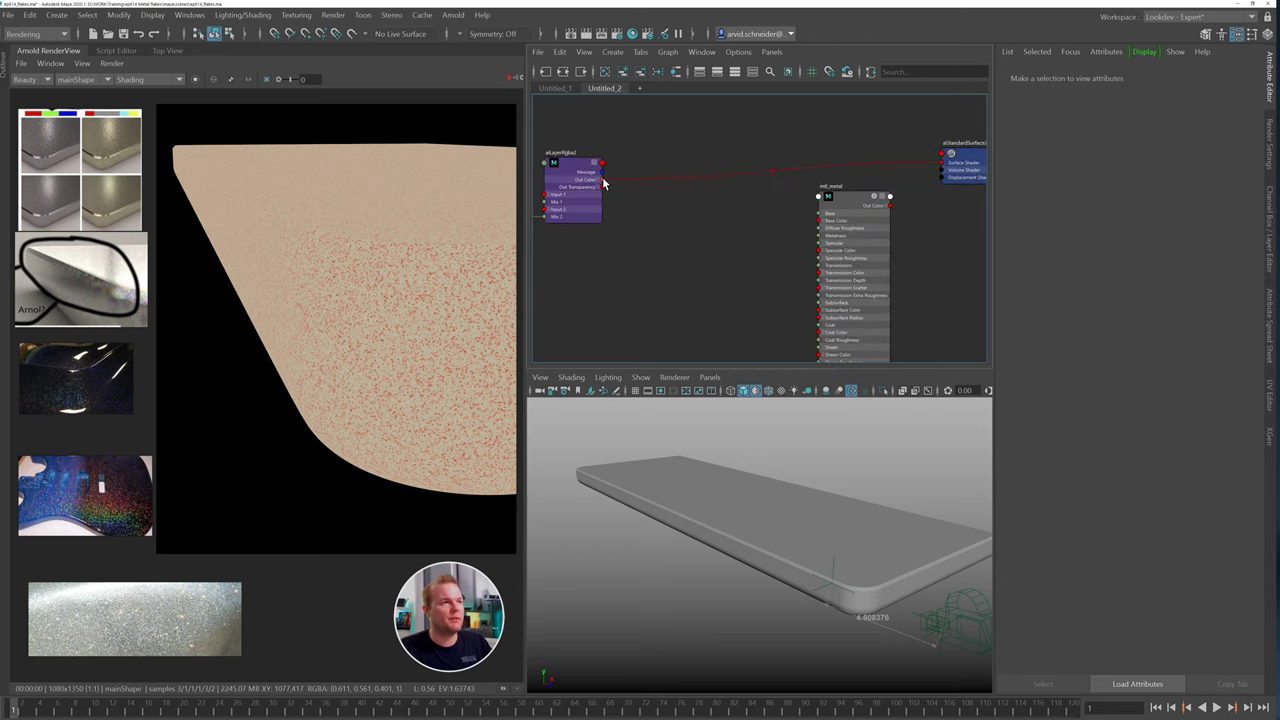
left_click_drag(602, 180, 822, 221)
middle_click_drag(954, 210, 850, 223, "alt")
left_click_drag(788, 220, 840, 178)
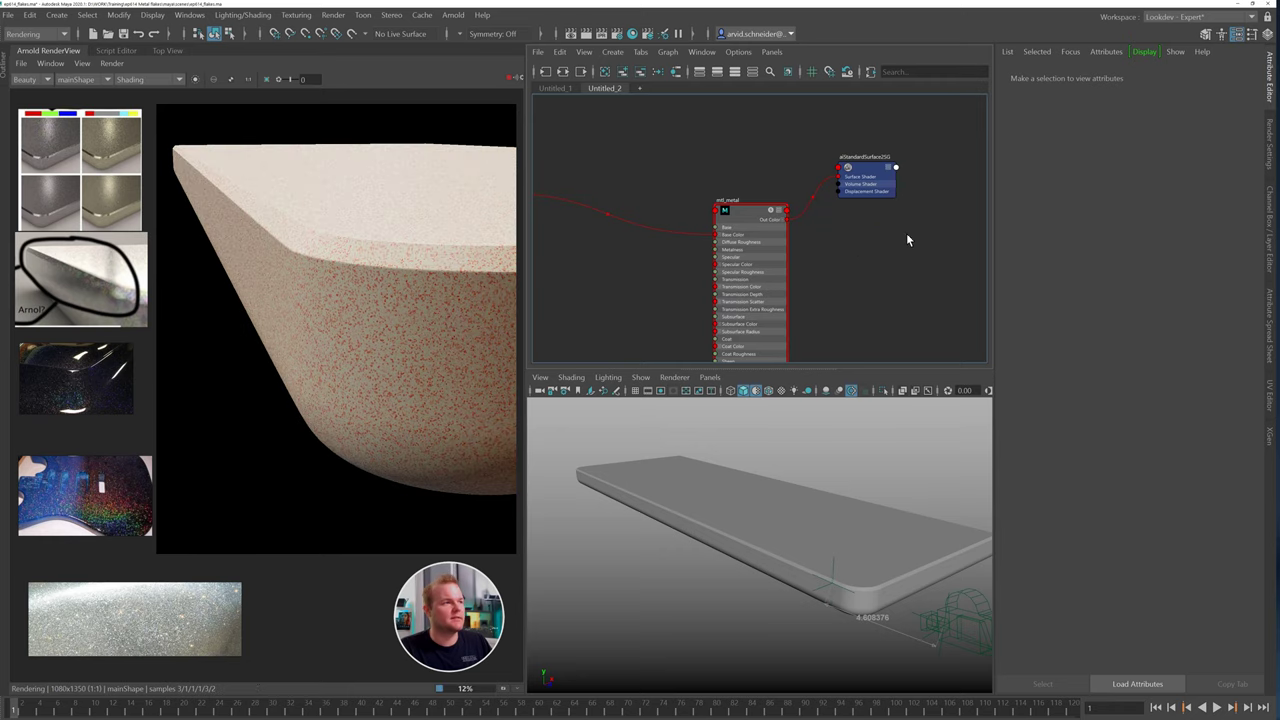
Limit the render to a region on the object's curved edge, and set mtl_metal's Metalness to 1 and Roughness to 0.236
middle_click_drag(845, 234, 972, 218, "alt")
left_click_drag(275, 214, 480, 370, "shift")
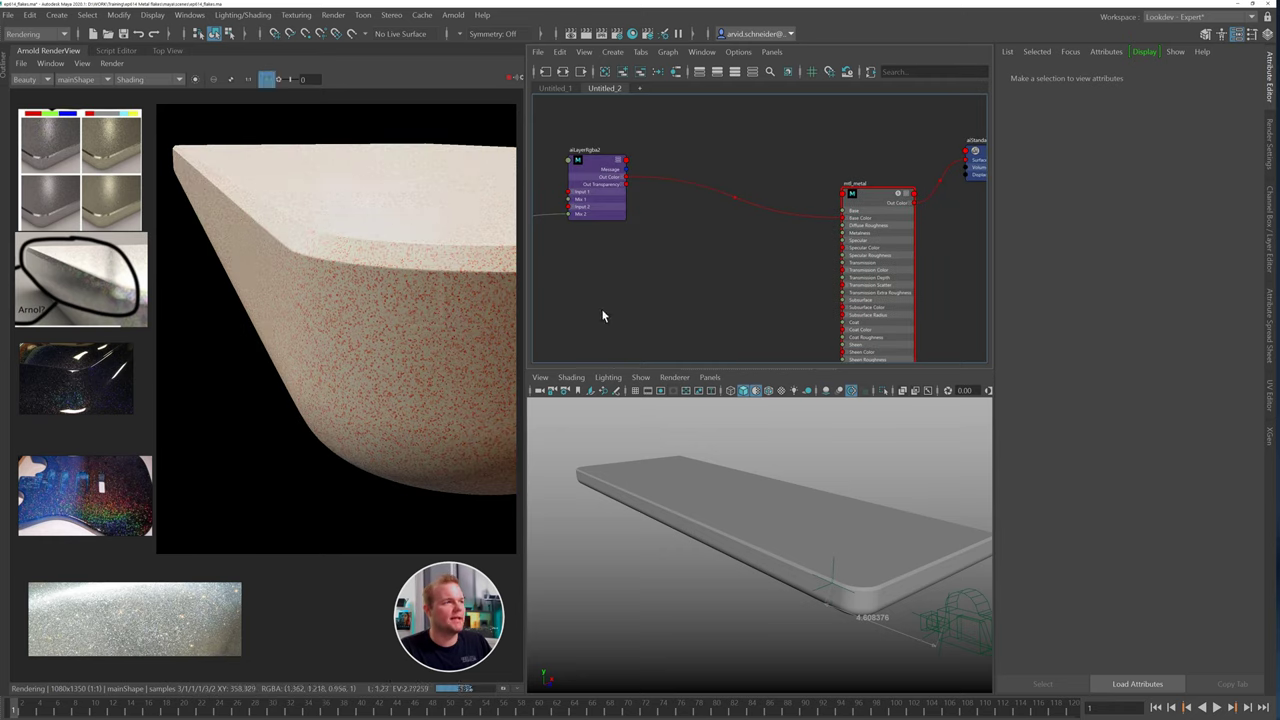
left_click(885, 205)
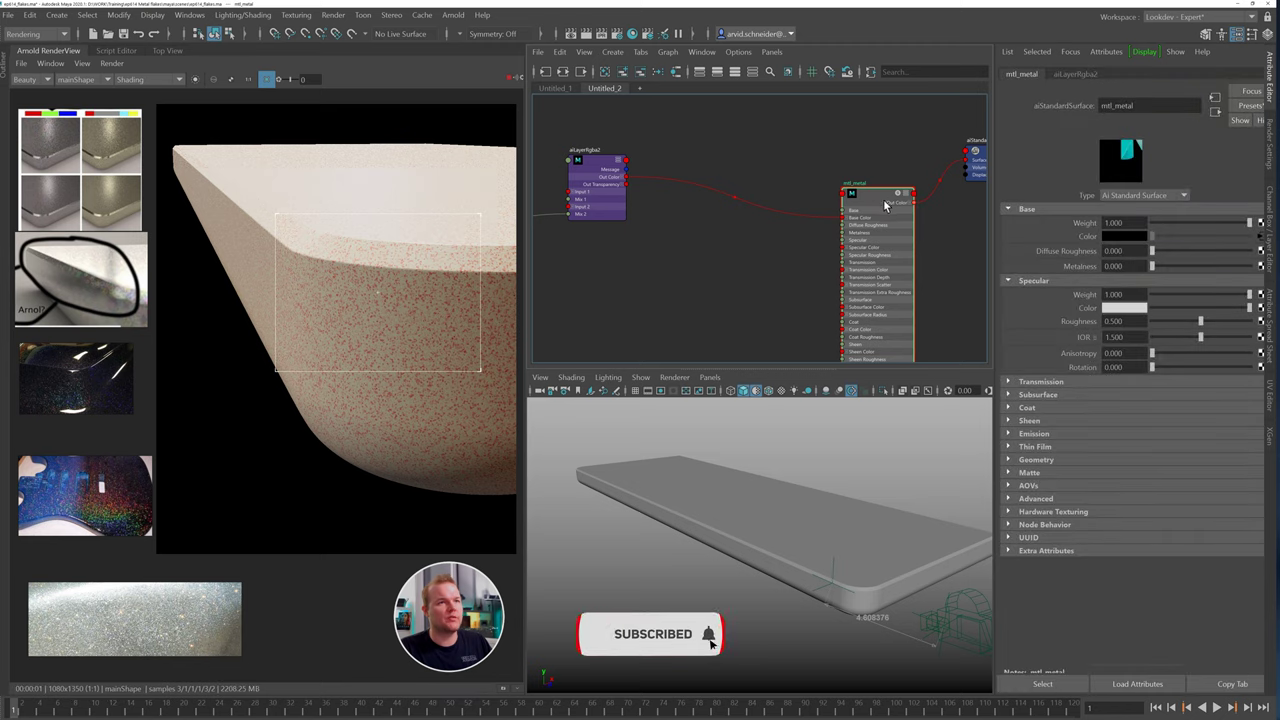
left_click(1120, 266)
type("1")
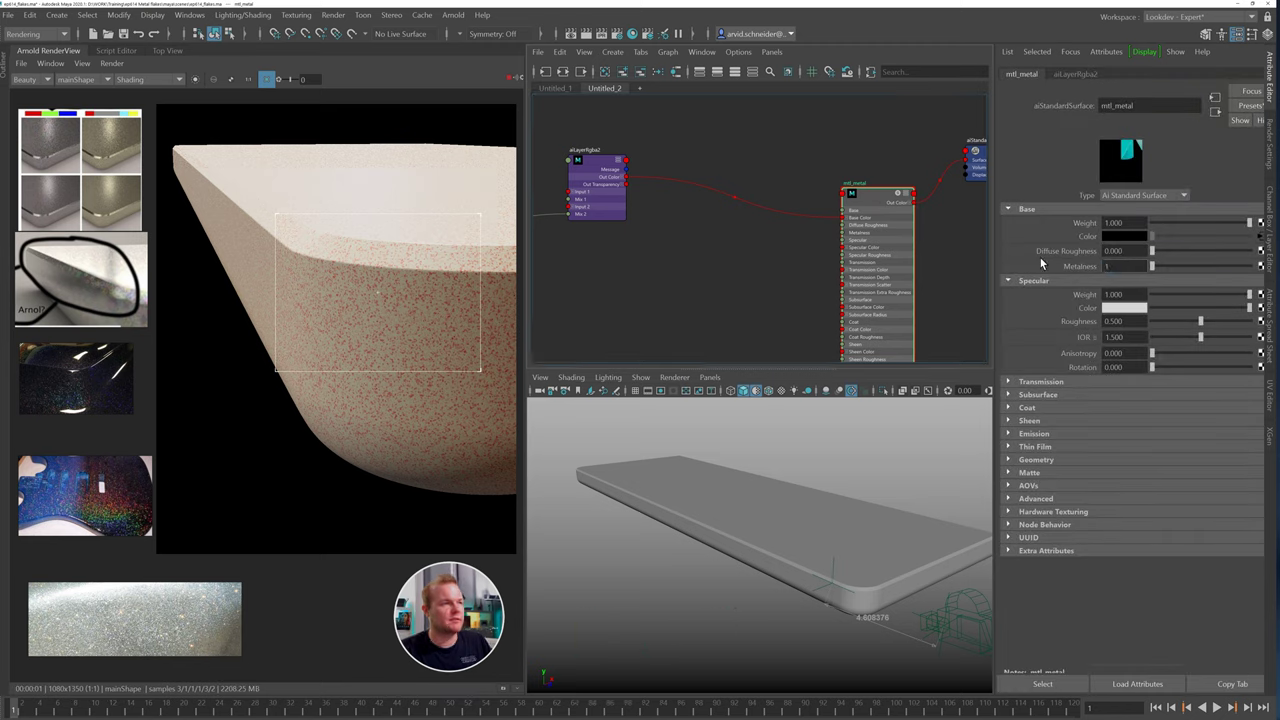
key("Return")
left_click_drag(1200, 321, 1174, 321)
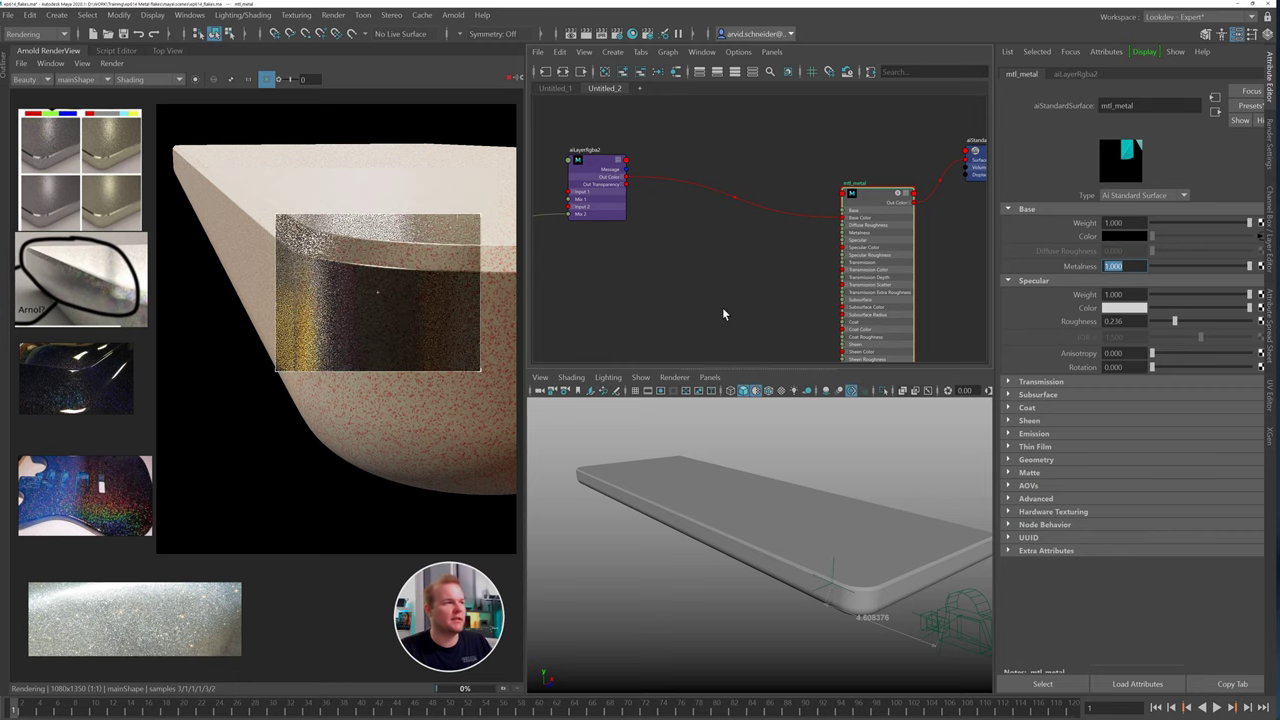
Clear the render region to refresh the full image, and mark a new region across the object's rim
left_click(369, 269, "shift")
middle_click_drag(321, 257, 347, 268)
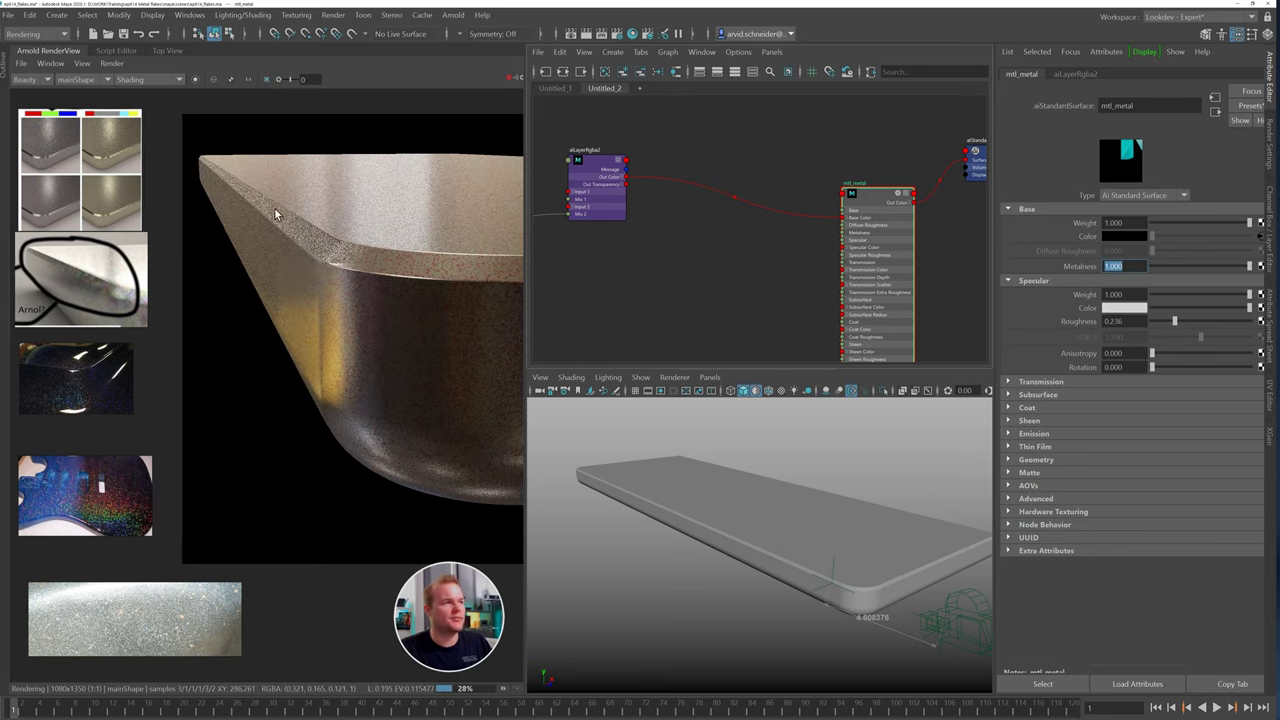
left_click_drag(276, 214, 467, 297)
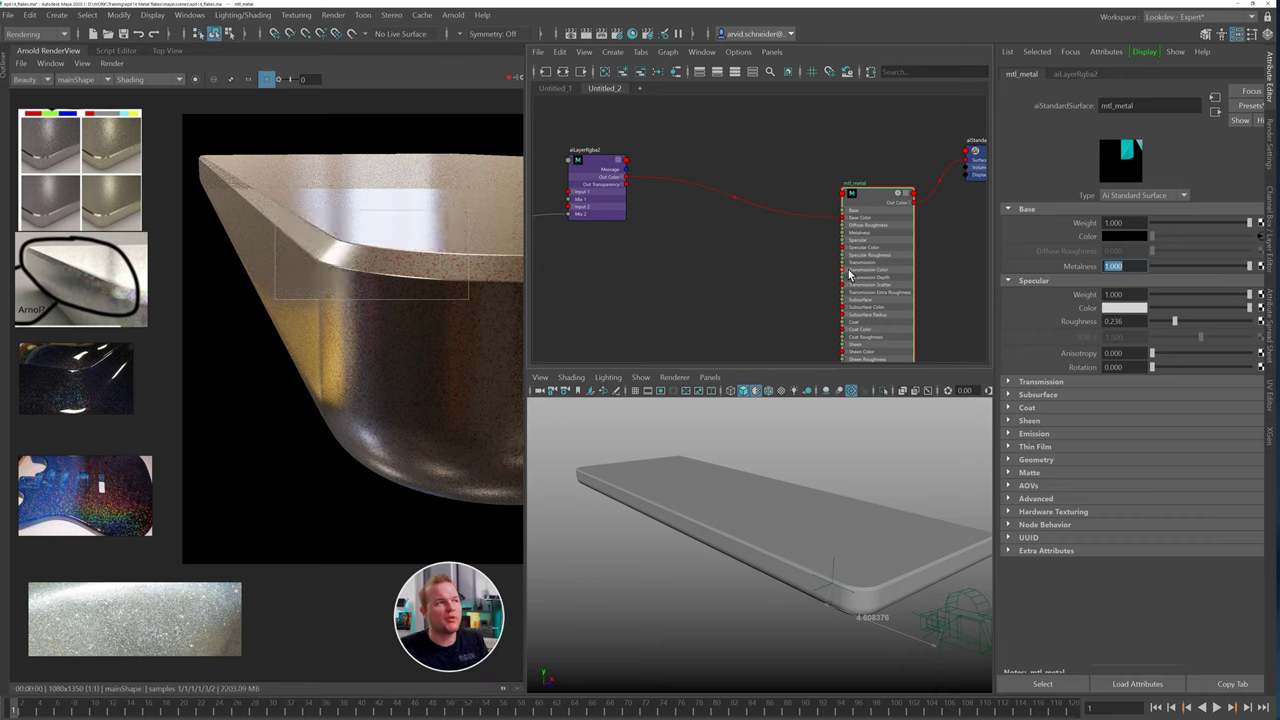
Duplicate the cell noise node and place the copy below the aiLayerRgba node
middle_click_drag(693, 244, 837, 261, "alt")
middle_click_drag(759, 274, 876, 254, "alt")
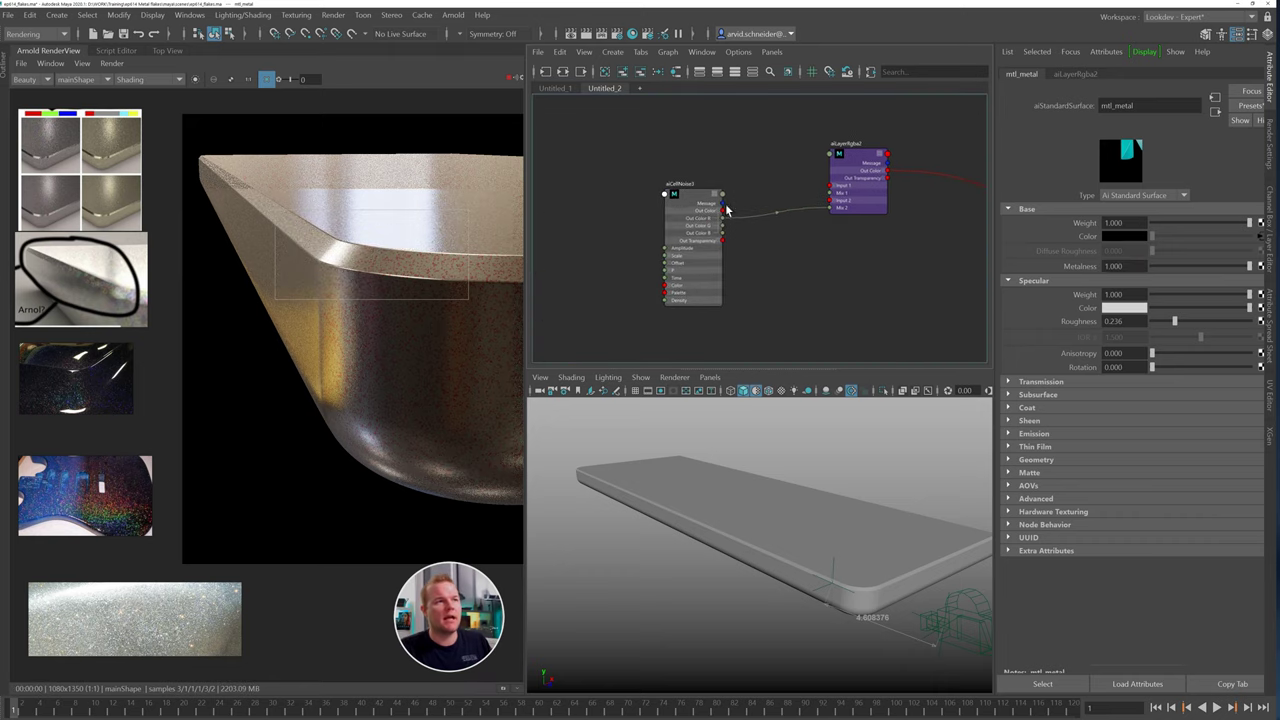
left_click(679, 216)
left_click(680, 215)
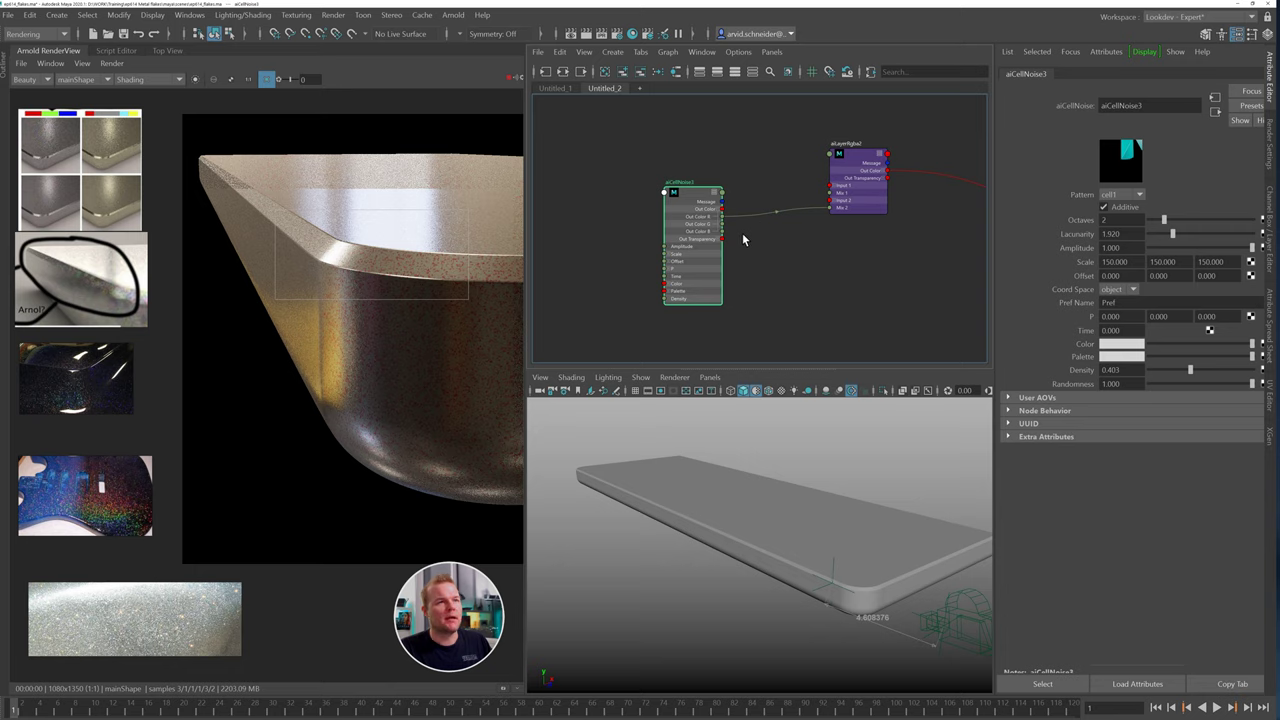
middle_click_drag(826, 280, 782, 277)
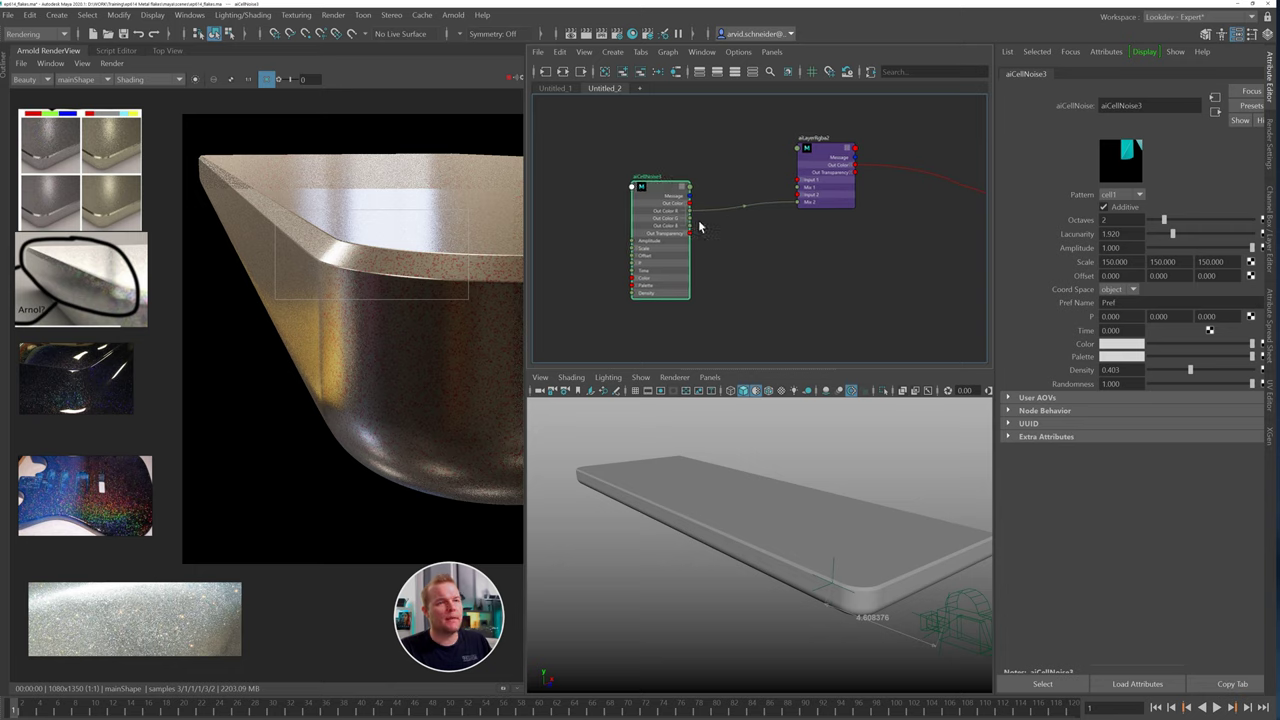
left_click(737, 312)
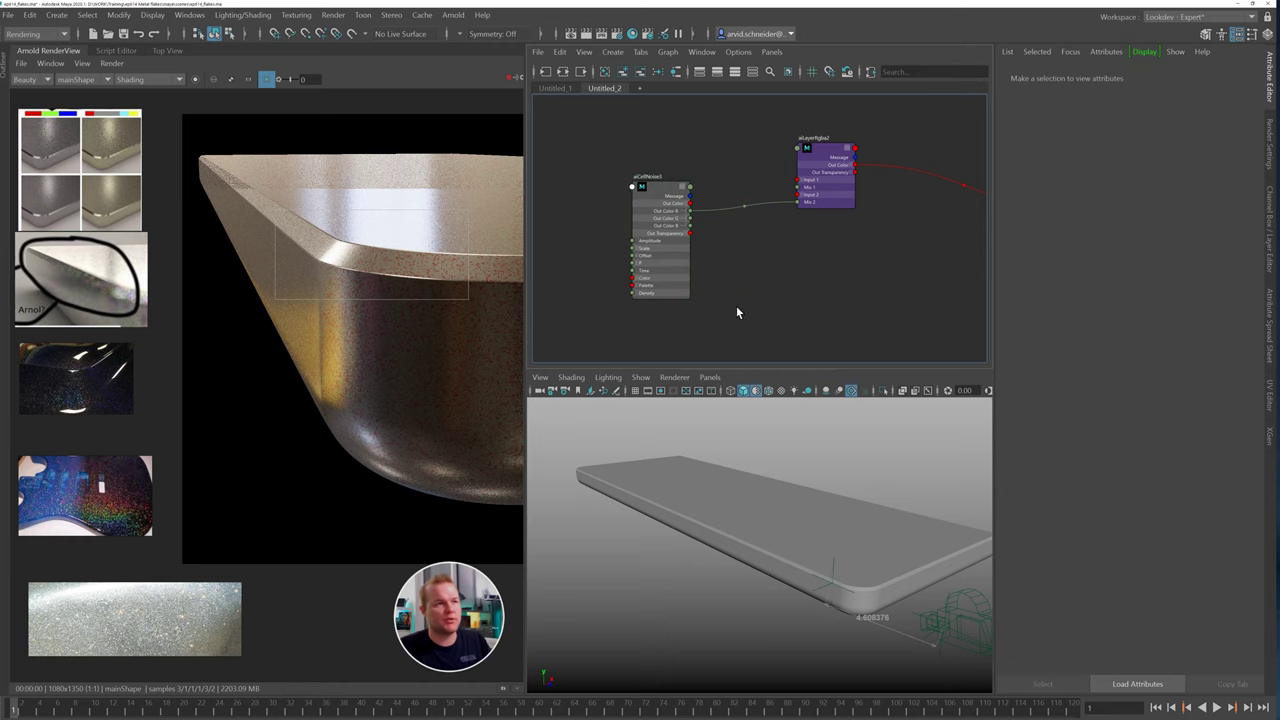
left_click(661, 196)
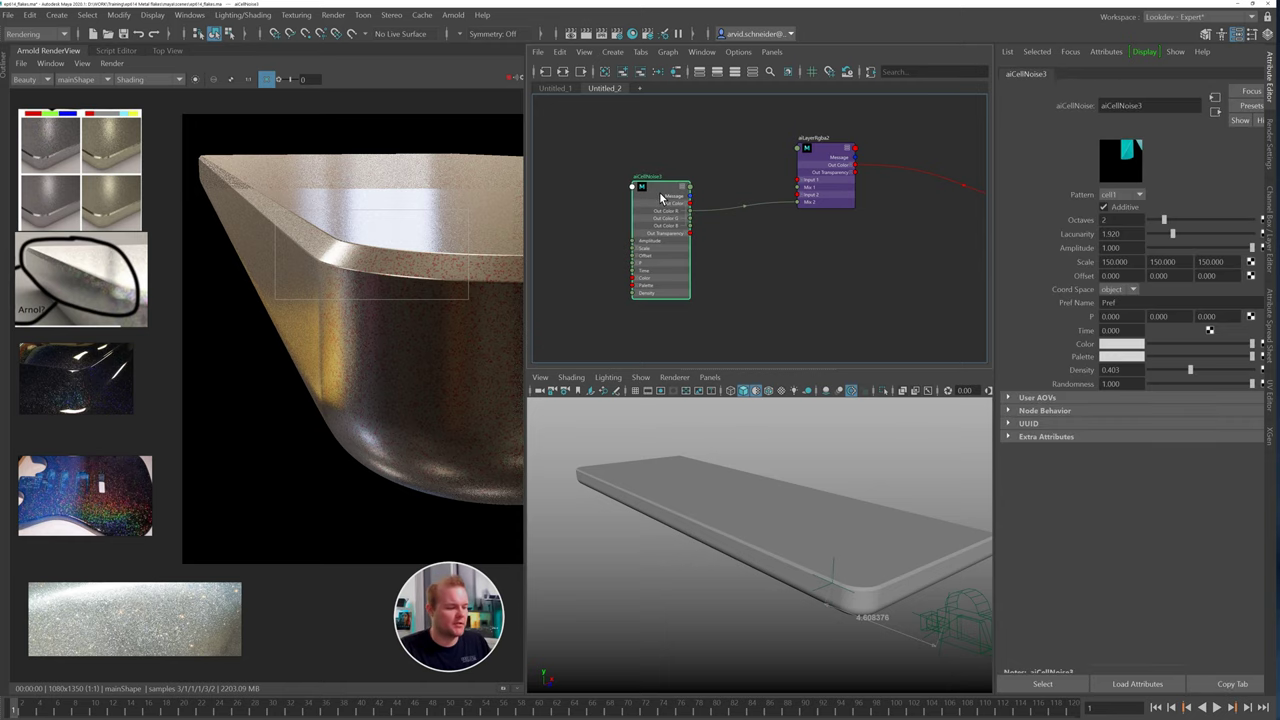
key("ctrl+d")
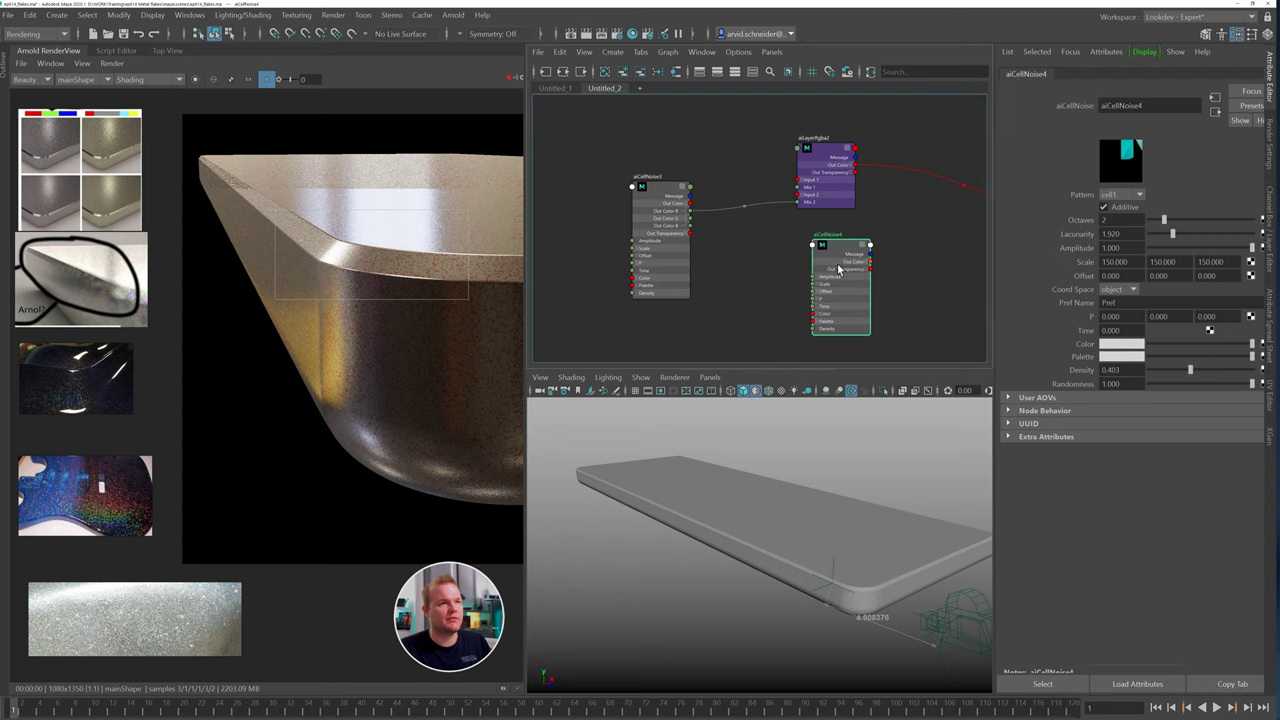
middle_click_drag(838, 268, 858, 178, "alt")
left_click_drag(853, 168, 830, 252)
Create an aiRampRgb node and place it beside the duplicated cell noise, on its input side
left_click(729, 272)
key("Tab")
type("aira")
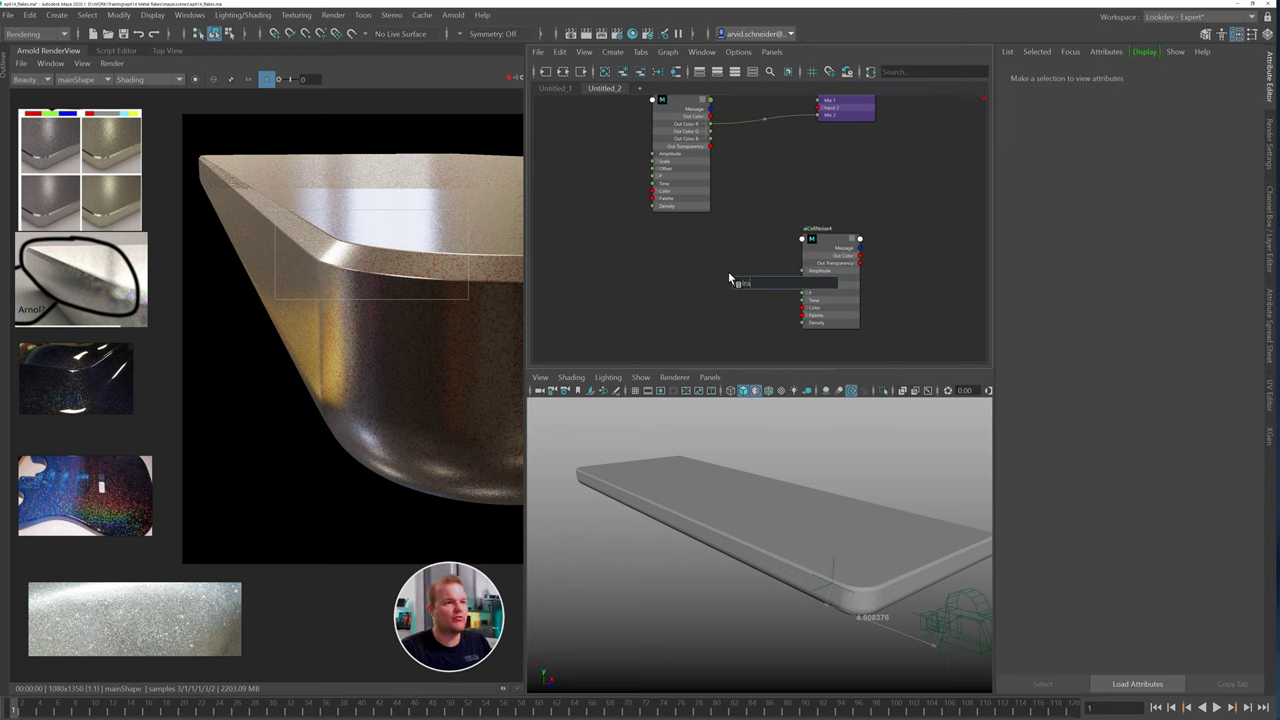
type("aira")
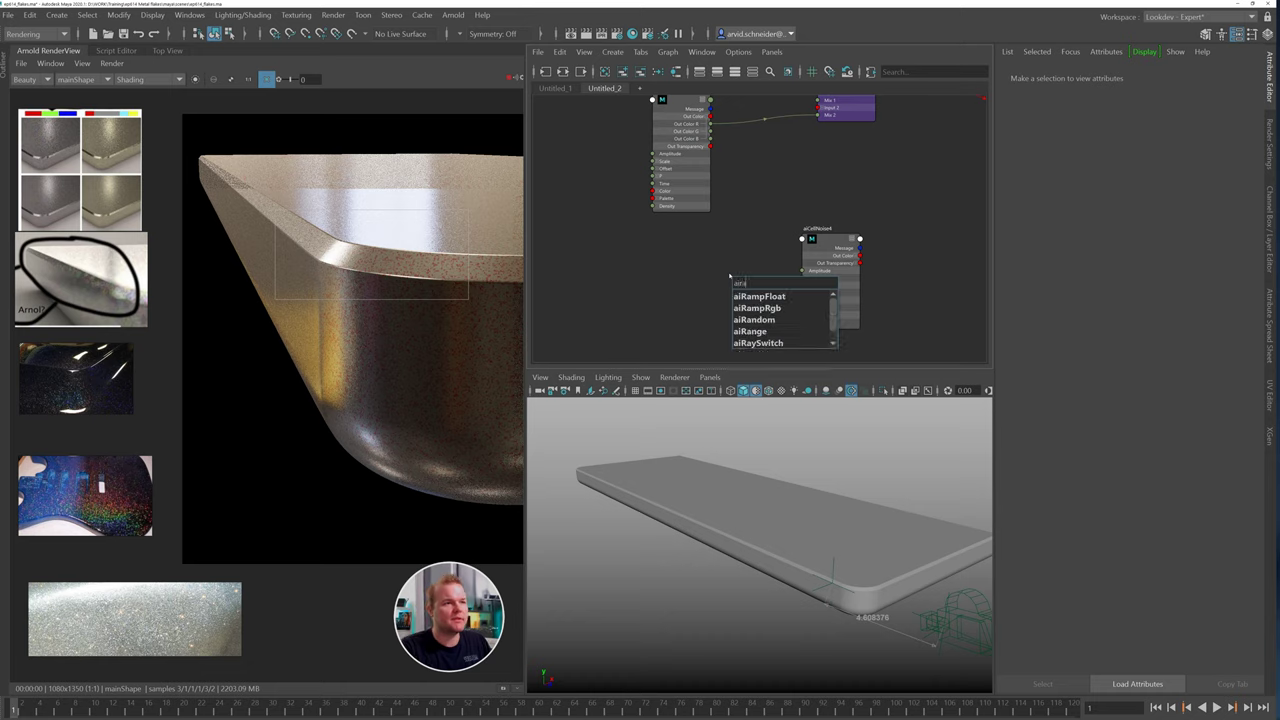
key("Down")
key("Return")
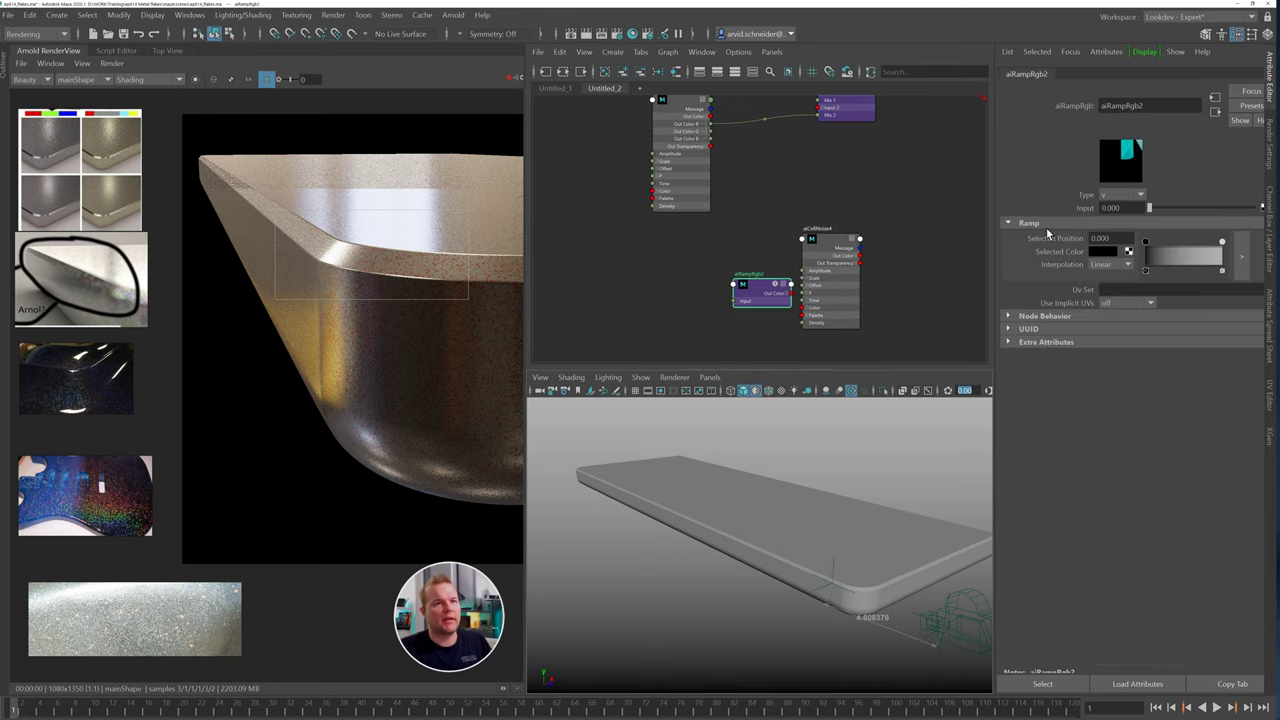
left_click_drag(759, 287, 689, 291)
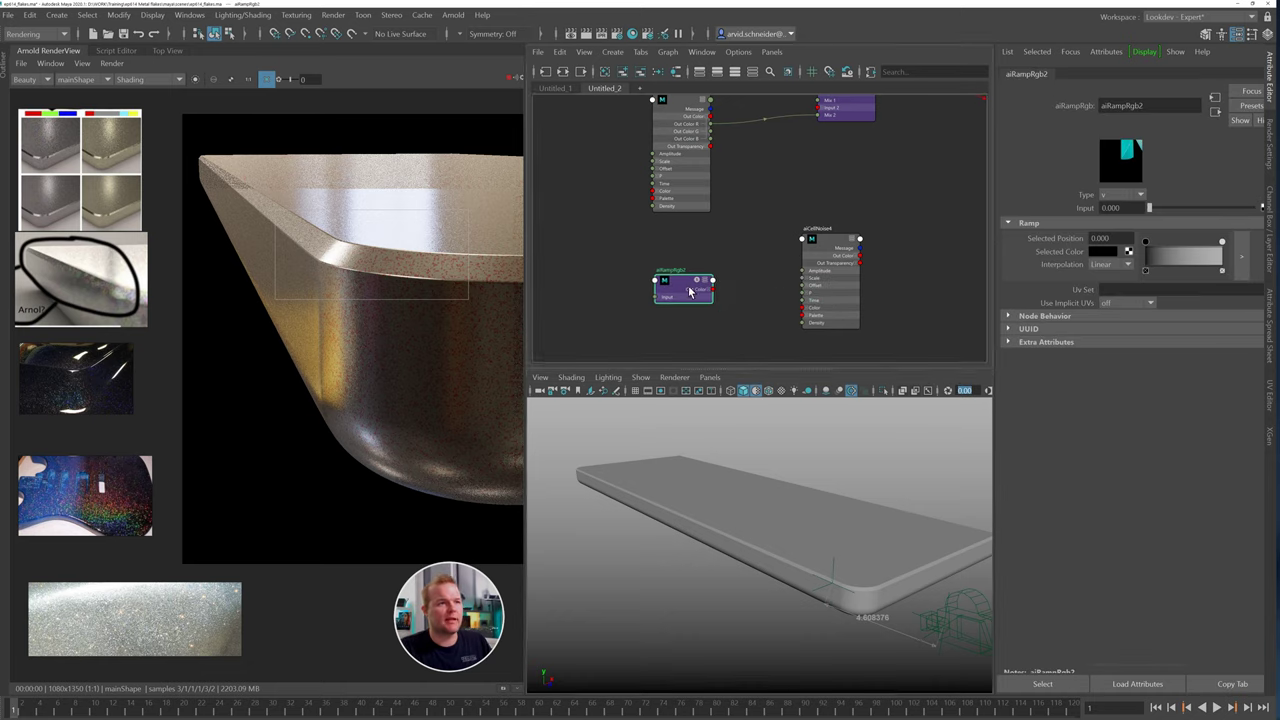
Color the ramp's first stop red and add yellow and green stops after it
left_click(1118, 253)
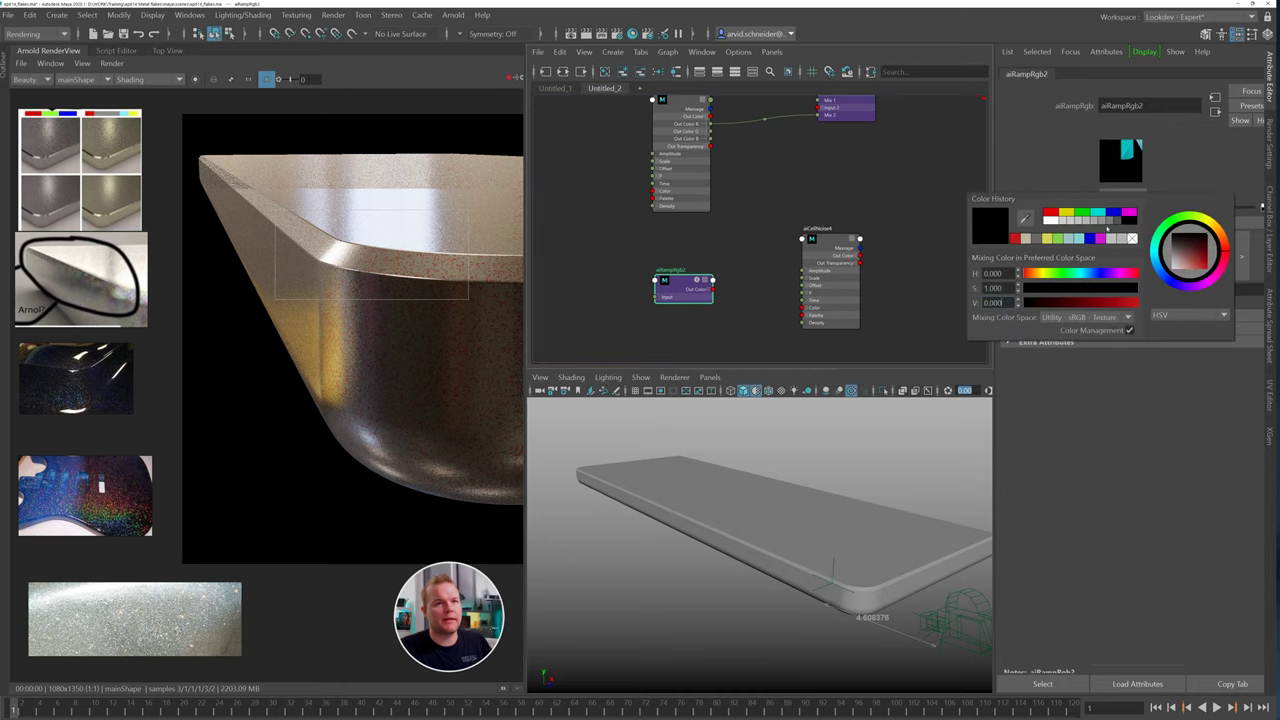
left_click(1048, 218)
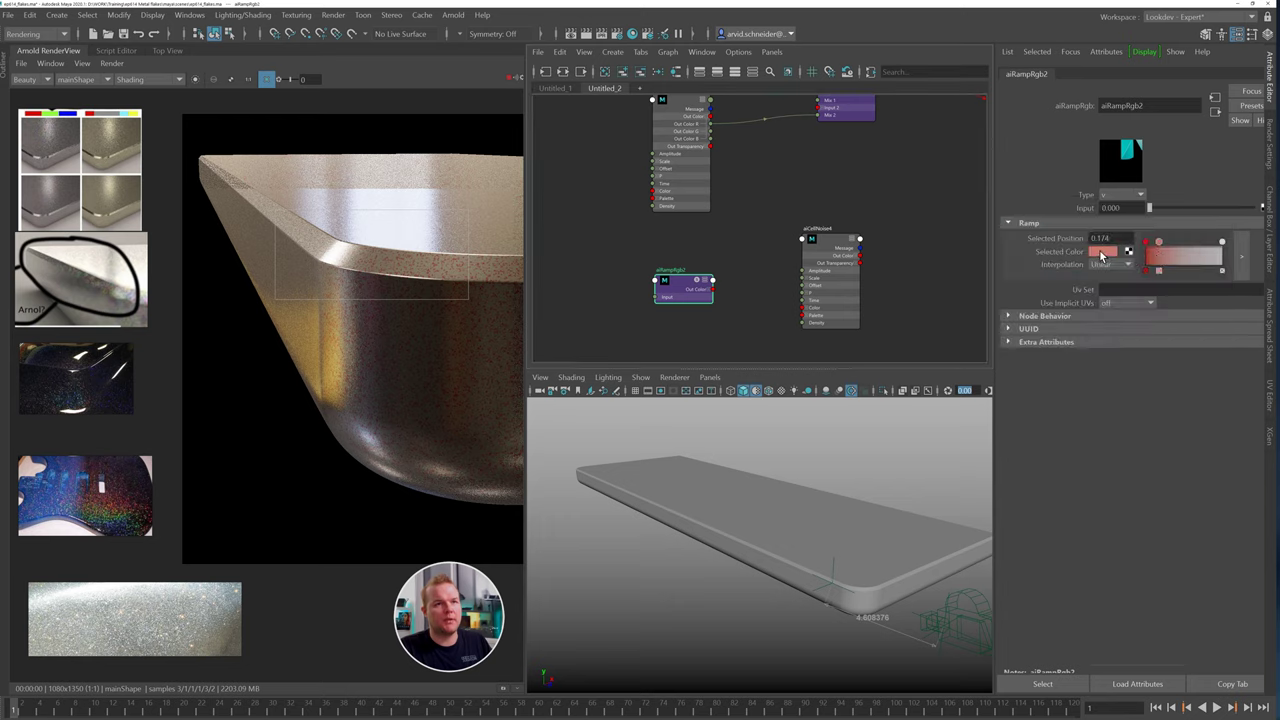
left_click(1105, 257)
left_click(1058, 218)
left_click(1105, 253)
left_click(1067, 218)
Add cyan and blue stops to the second half of the ramp and color its end stop magenta
left_click(1197, 253)
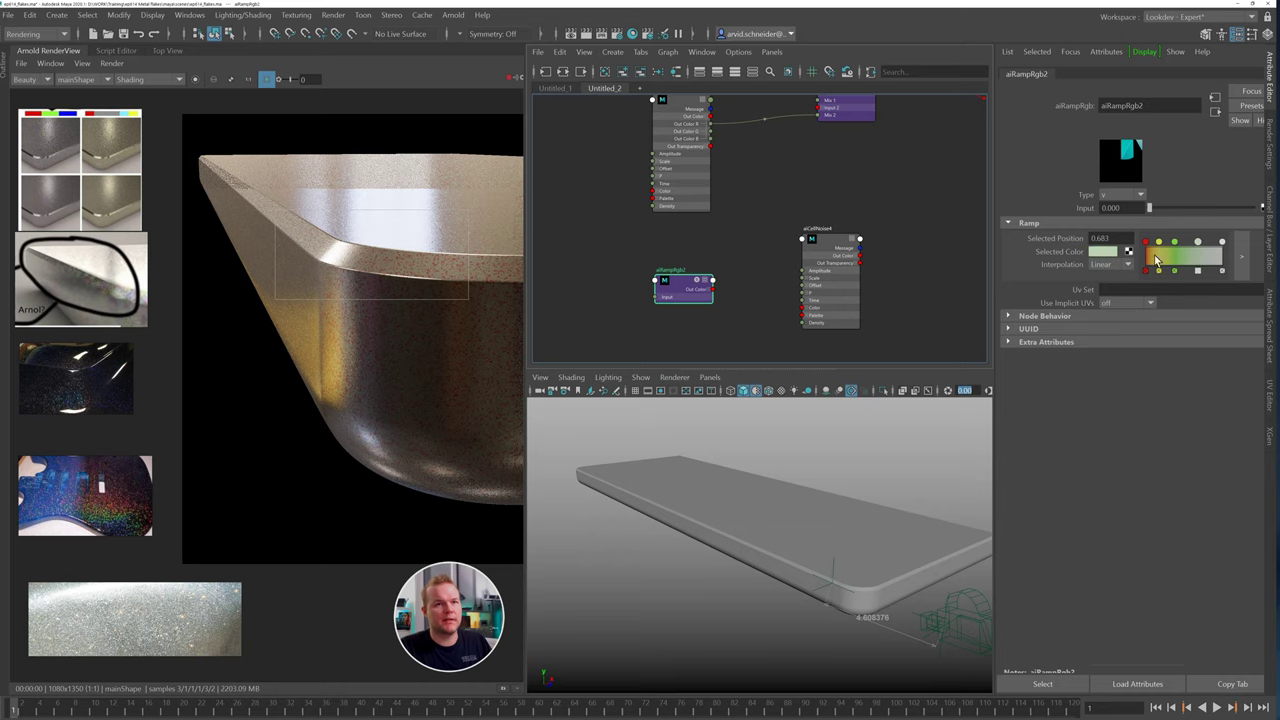
left_click(1106, 252)
left_click(1098, 213)
left_click(1199, 251)
left_click(1113, 252)
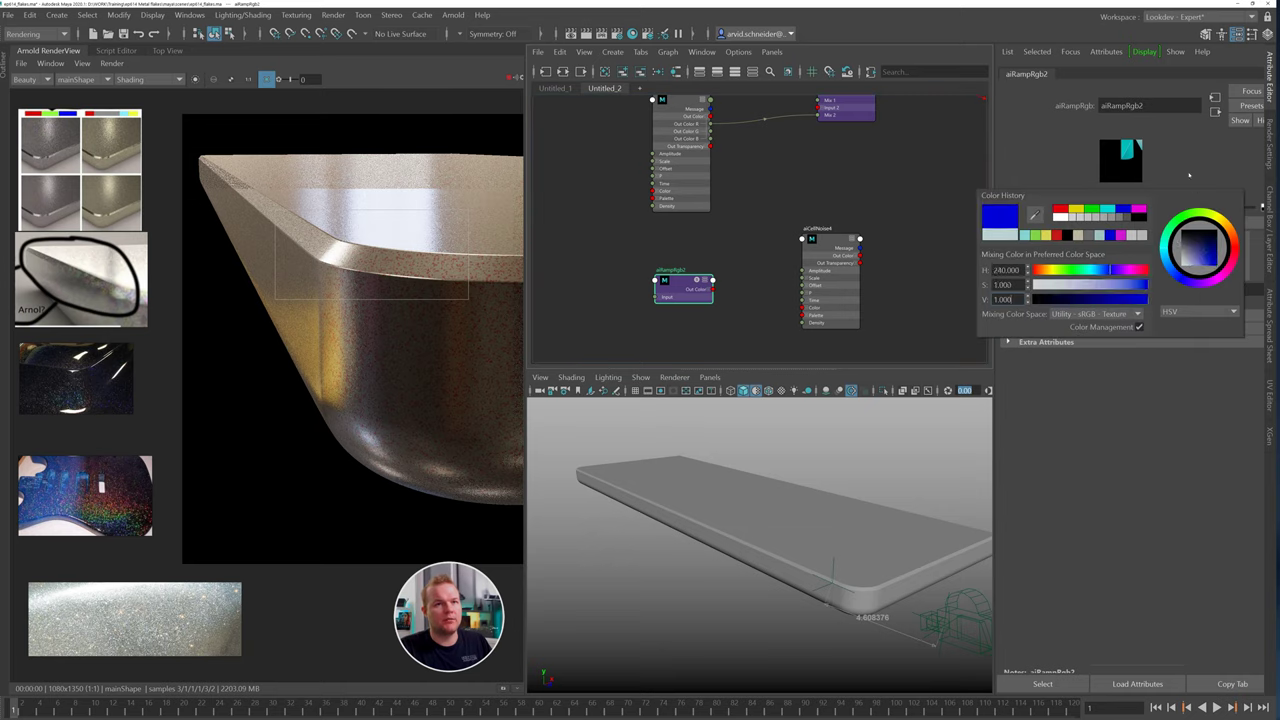
left_click(1229, 250)
left_click(1112, 253)
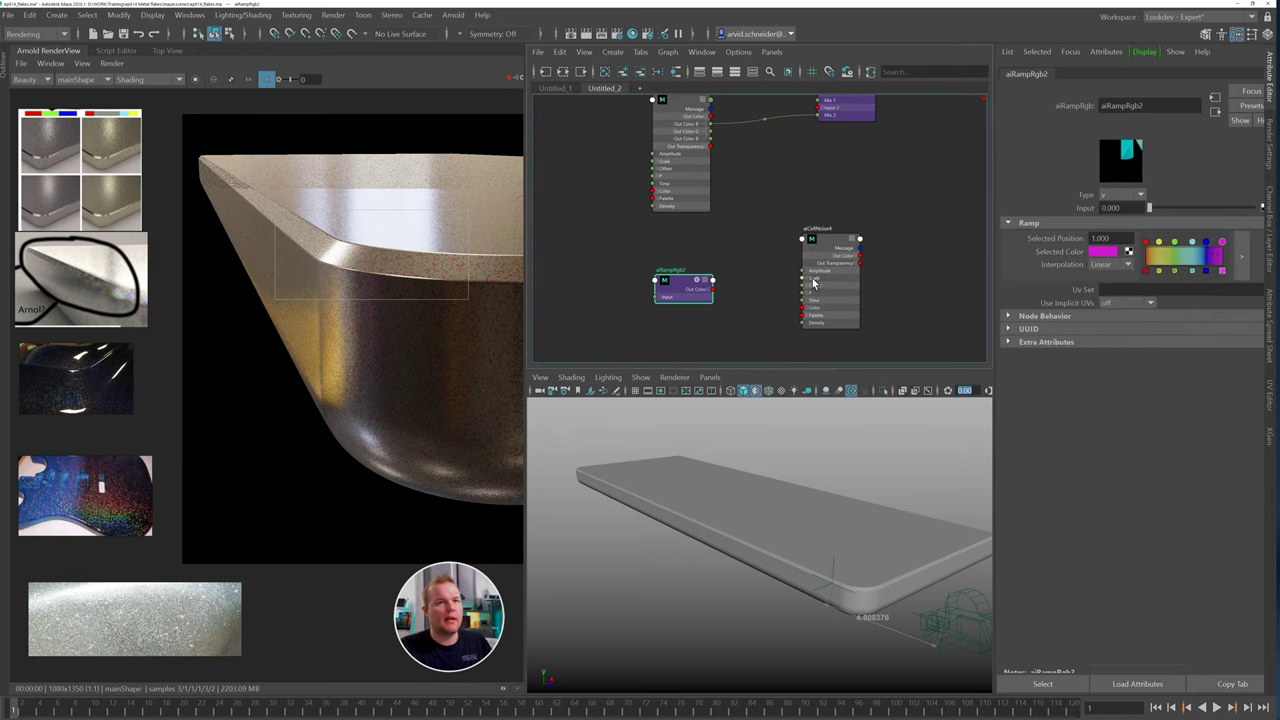
Create an aiColorCorrect node and place it between the ramp and the duplicated cell noise
middle_click_drag(734, 281, 756, 276, "alt")
left_click_drag(686, 291, 655, 290)
key("Tab")
type("aicolor")
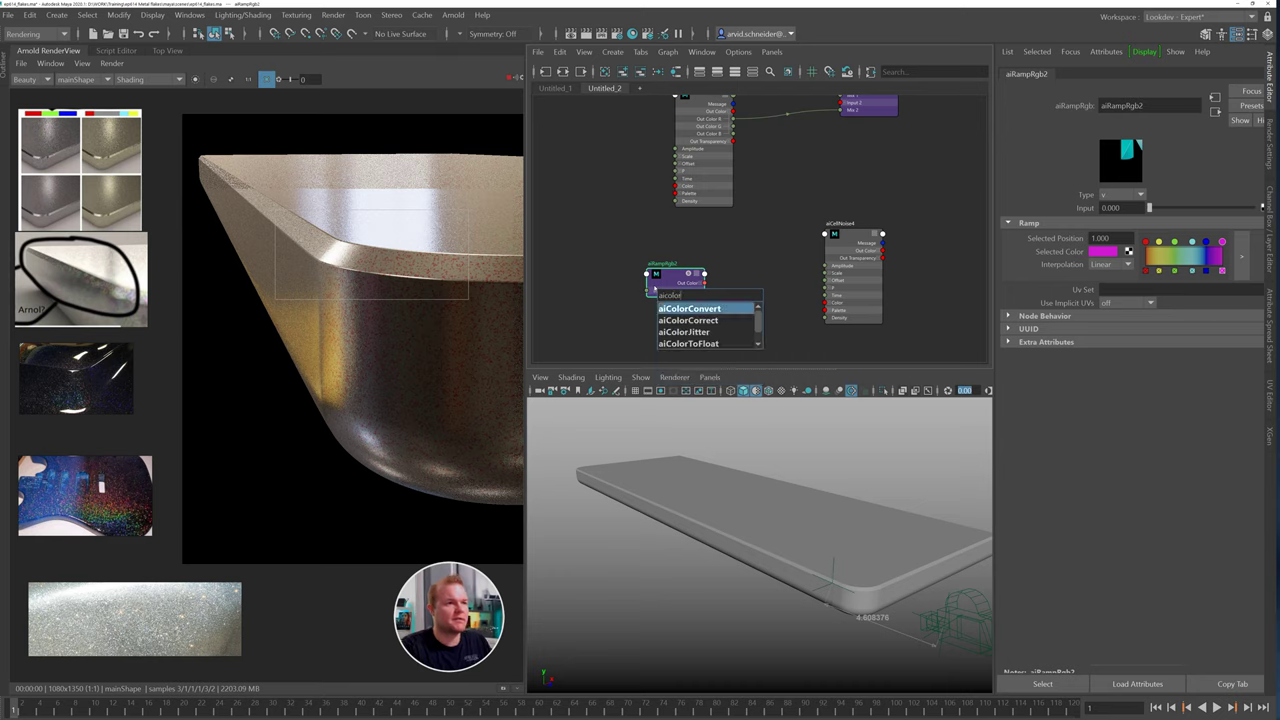
key("Down")
key("Return")
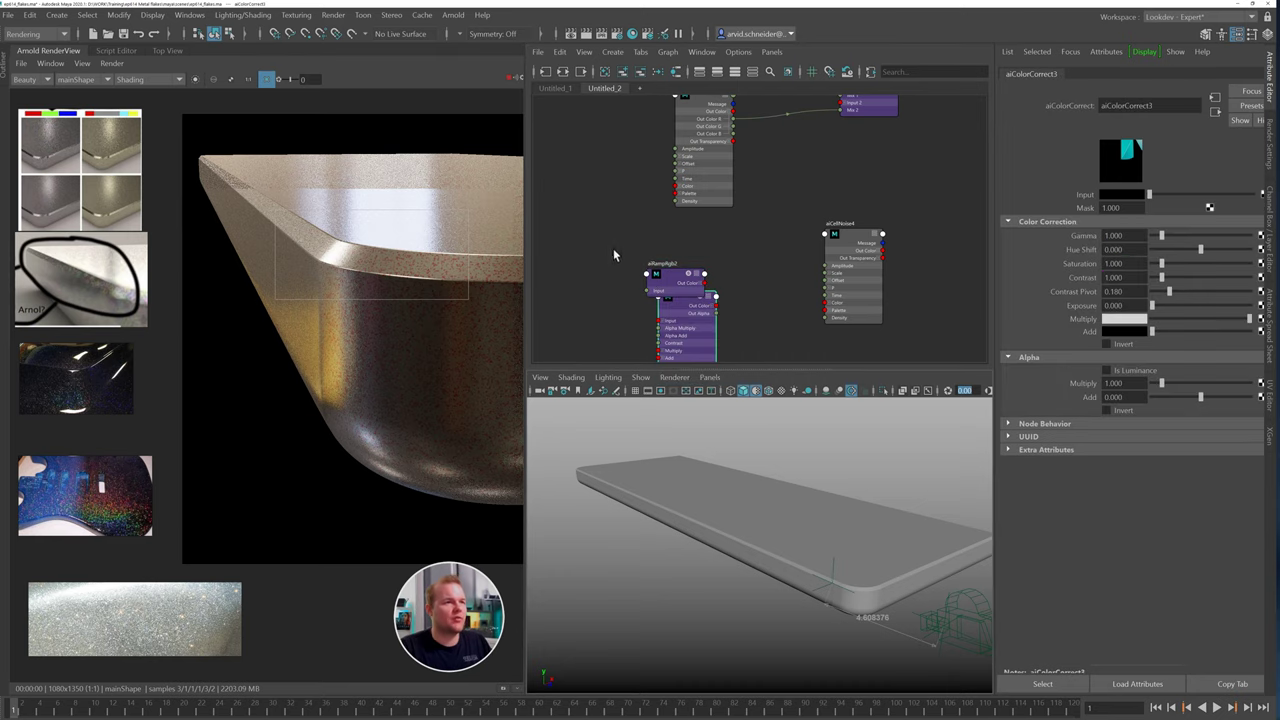
left_click_drag(683, 270, 613, 267)
mouse_move(676, 301)
left_mouse_down()
mouse_move(688, 277)
mouse_move(673, 294)
left_mouse_up()
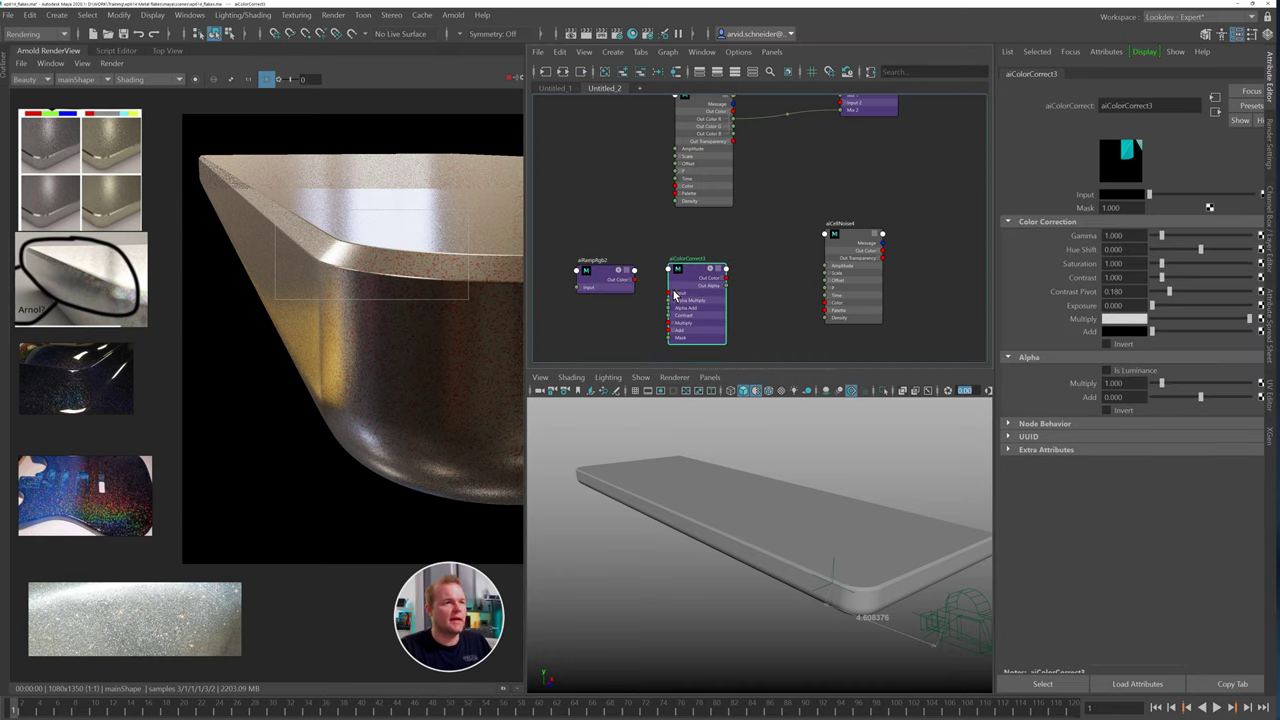
Connect the ramp's Out Color to the aiColorCorrect's Input and shift both nodes away from the duplicated cell noise
middle_click_drag(651, 235, 723, 217, "alt")
left_click_drag(660, 262, 624, 265)
left_click_drag(744, 260, 703, 260)
Create an aiClamp node and wire it between the aiColorCorrect's Out Color and the duplicated cell noise's Palette
left_click(769, 237)
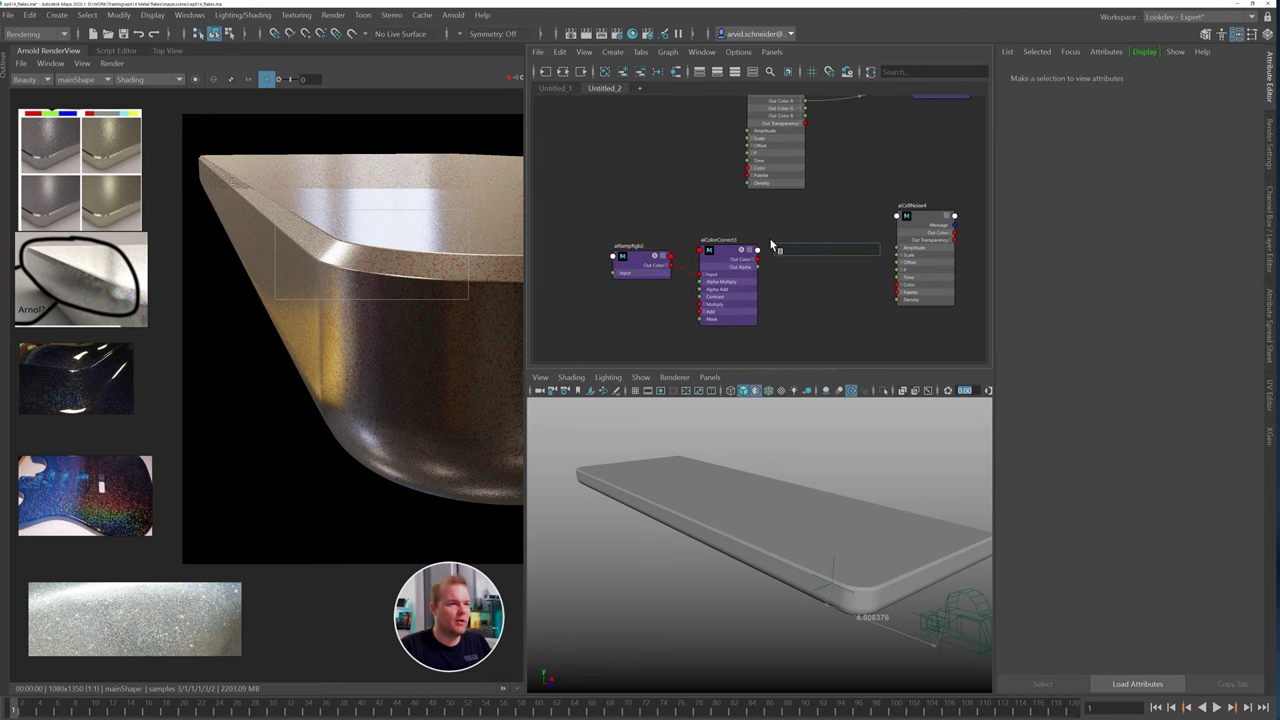
key("Tab")
type("aic")
left_click(786, 267)
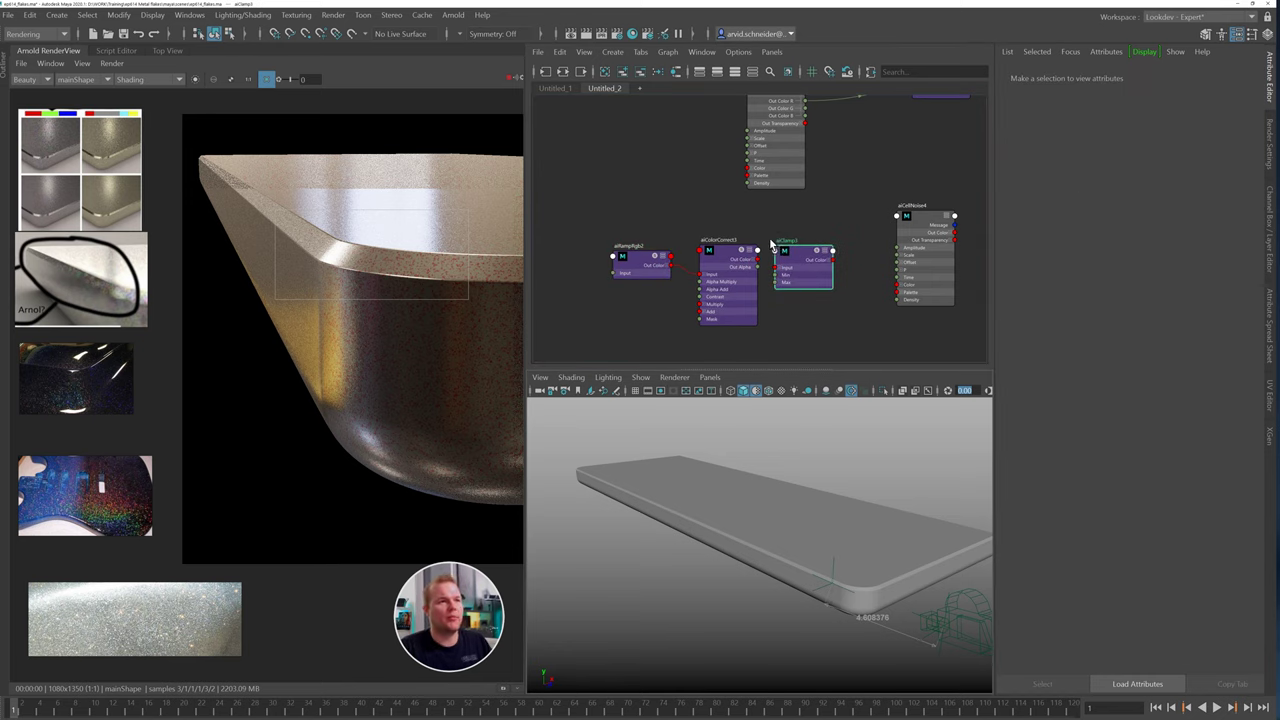
left_click_drag(758, 262, 901, 296)
Connect the duplicated cell noise's Out Color to the shading group's Surface Shader to preview the colored flakes
middle_click_drag(803, 187, 681, 219, "alt")
middle_click_drag(980, 213, 834, 253, "alt")
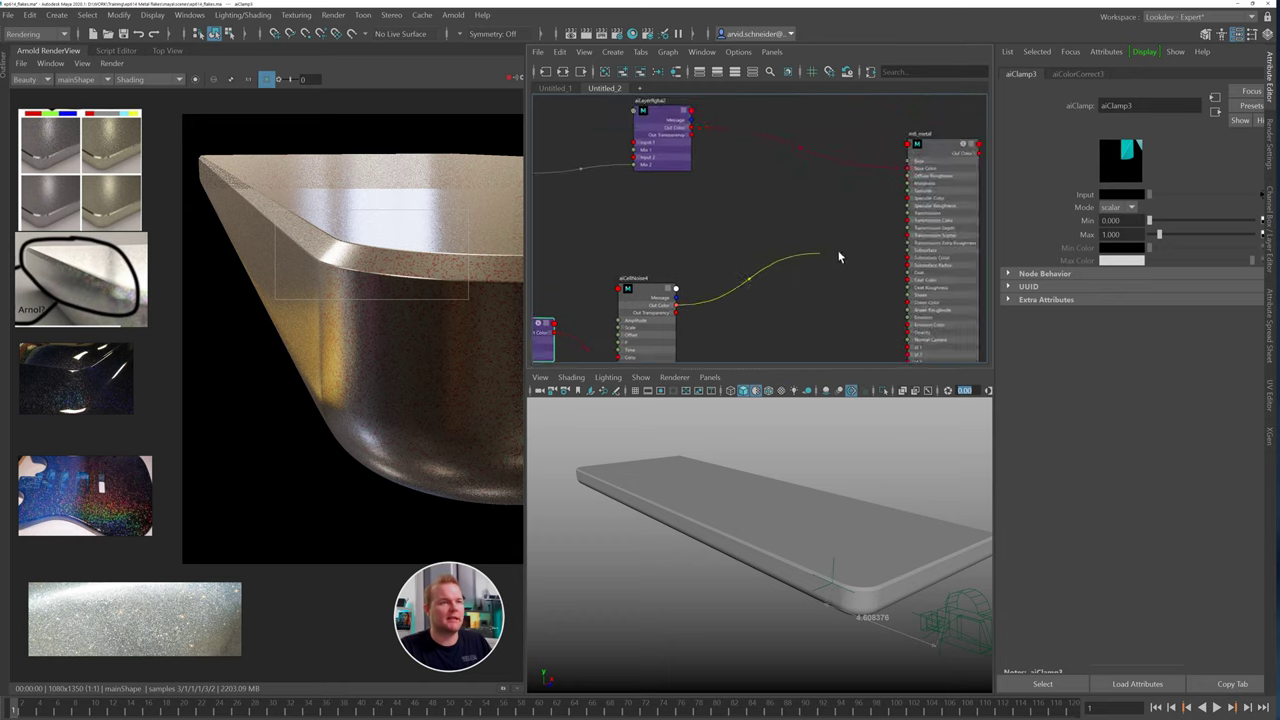
scroll(820, 252, "down", 2)
middle_click_drag(968, 134, 856, 162, "alt")
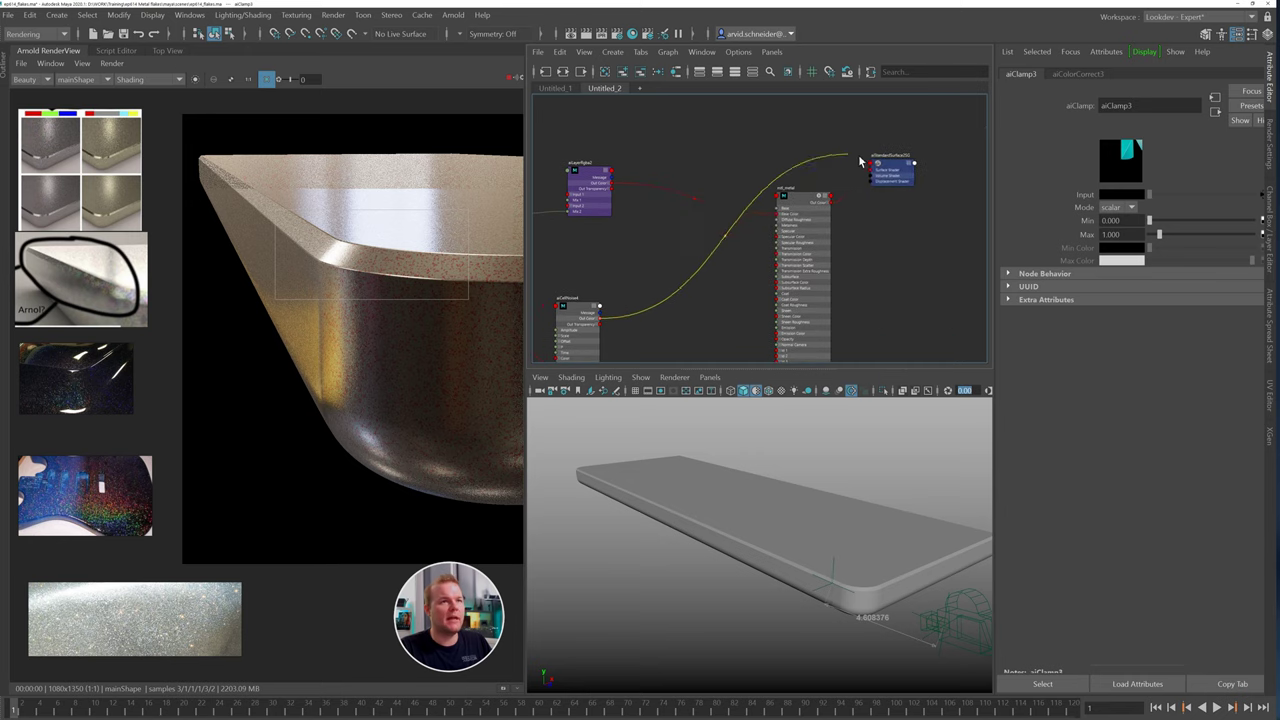
left_click(873, 172)
left_click_drag(891, 180, 901, 227)
middle_click_drag(685, 248, 872, 174, "alt")
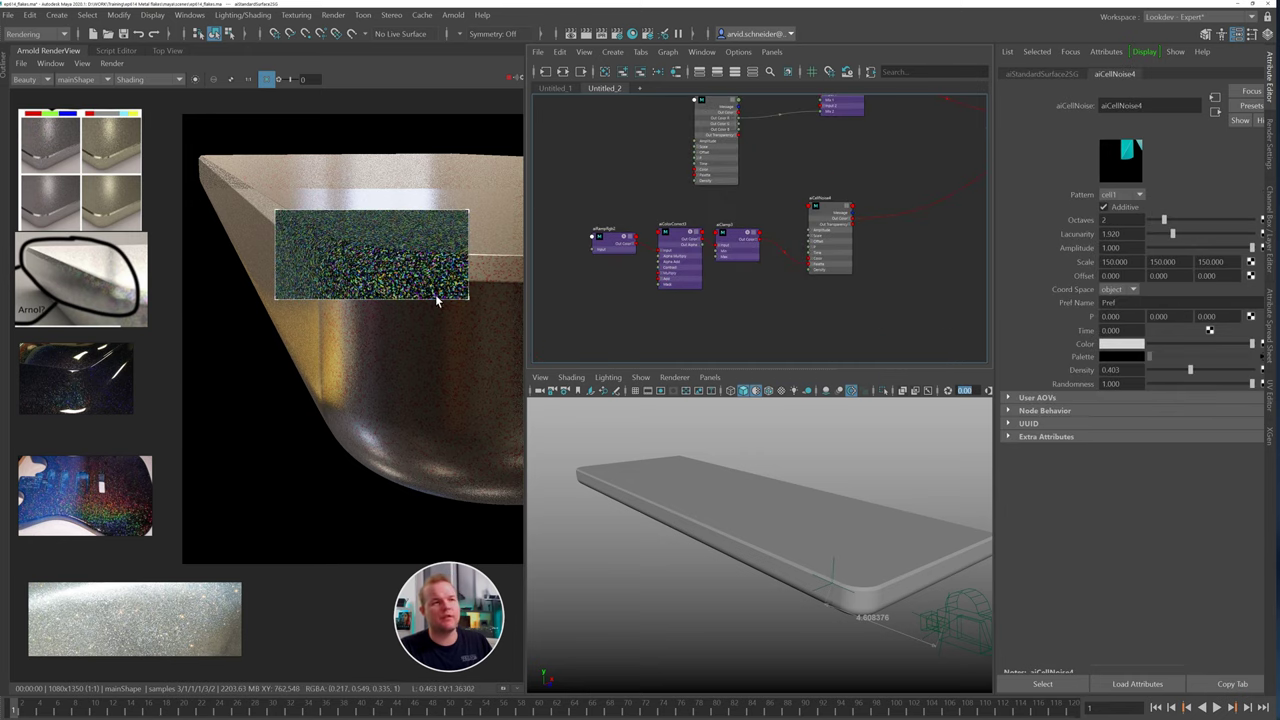
Delete the cyan stop from the rainbow ramp, shift the yellow and green stops, and set the red stop's position to 0.078
left_click(613, 241)
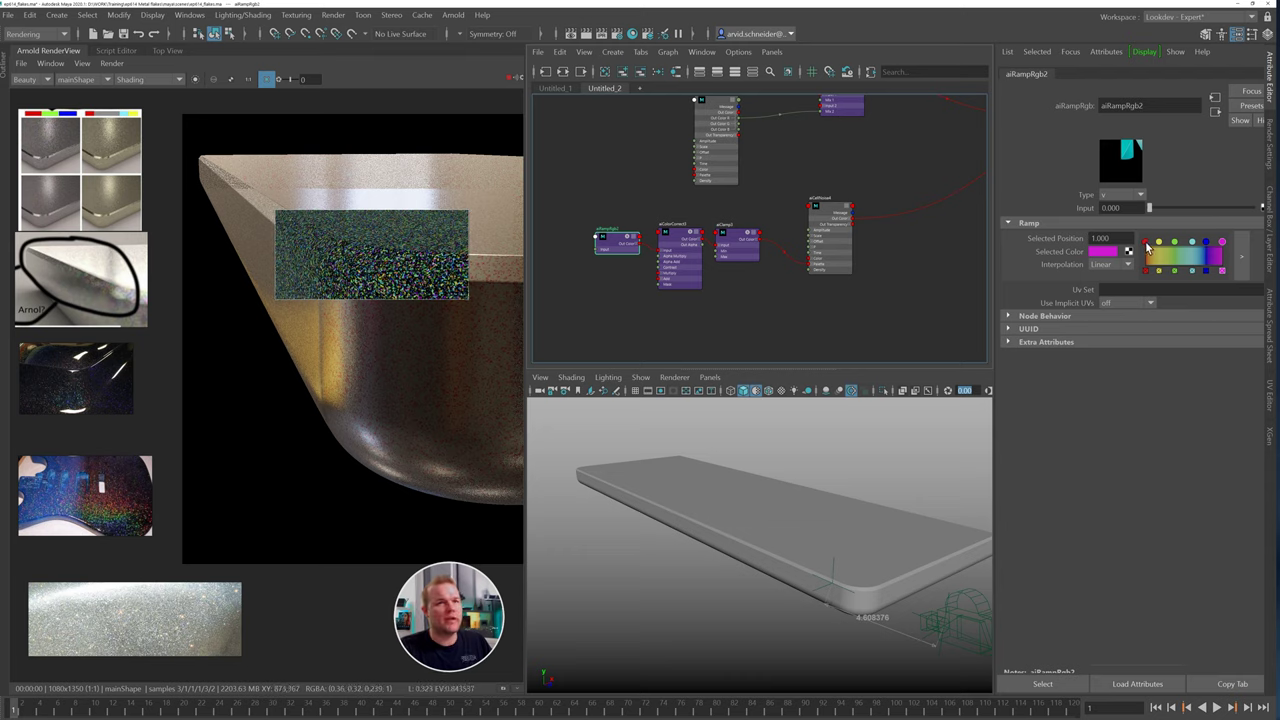
left_click_drag(1146, 243, 1162, 242)
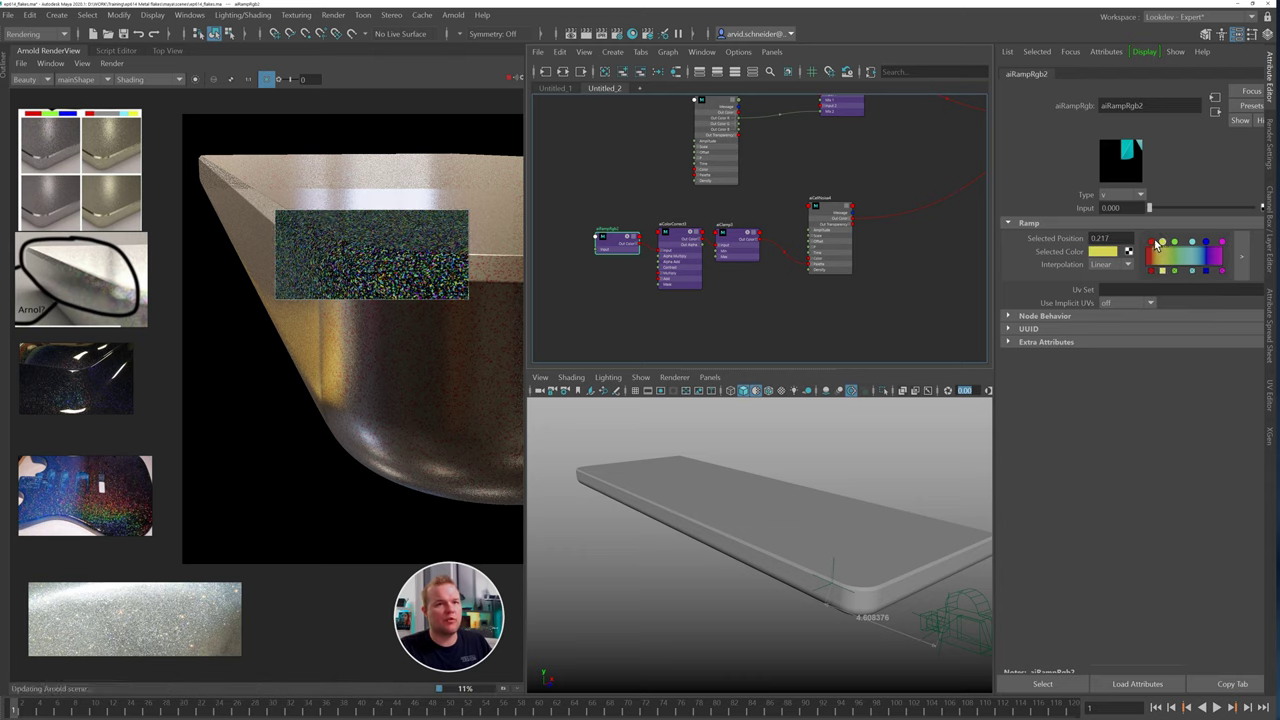
left_click(1155, 244)
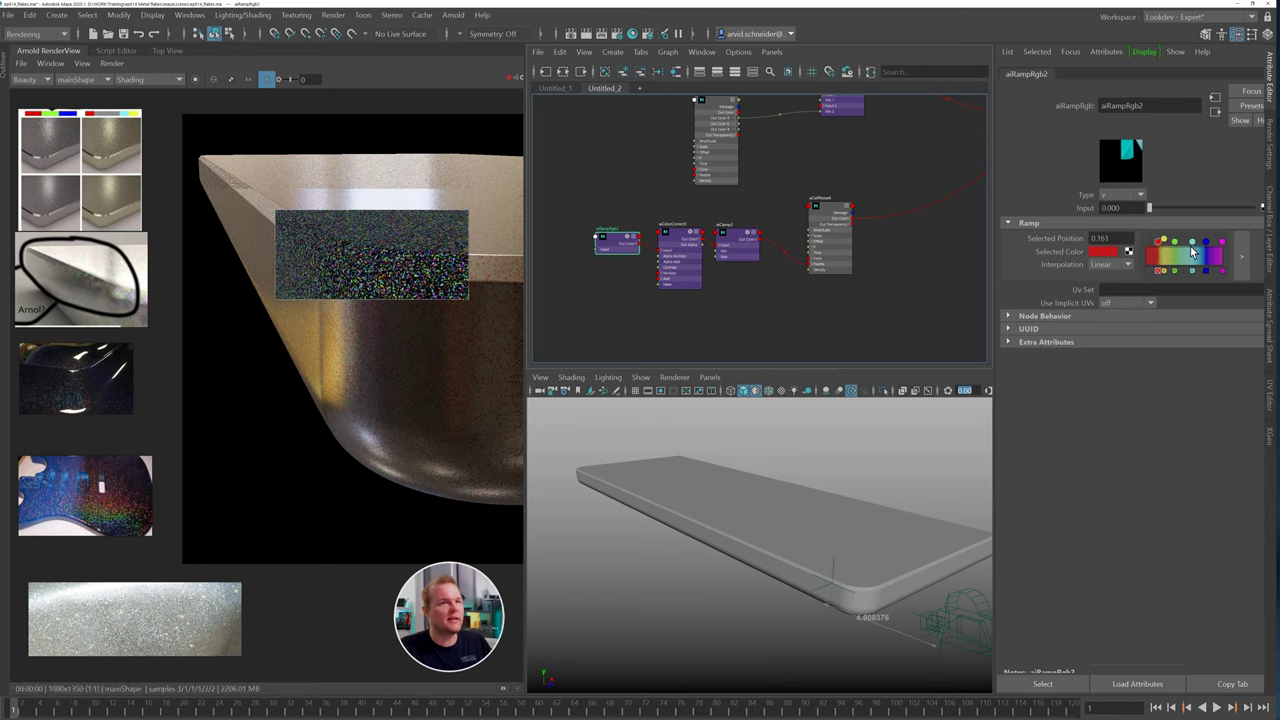
left_click(1192, 270)
left_click(1175, 270)
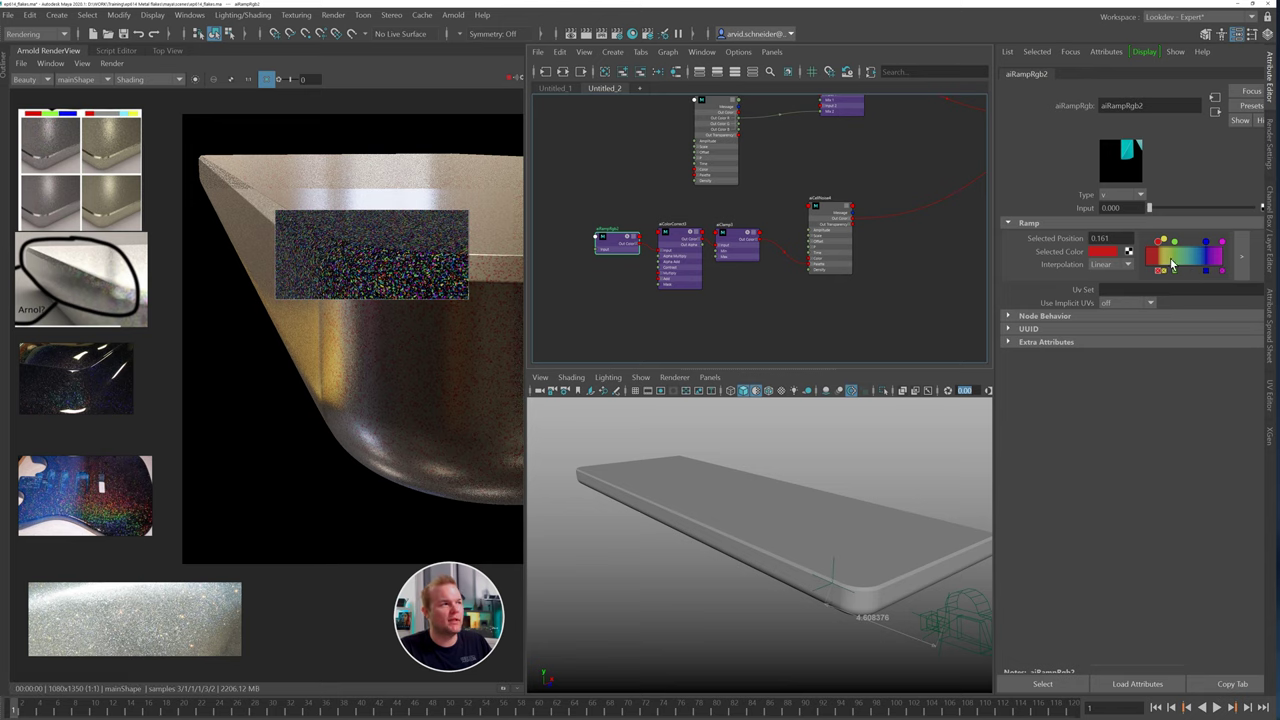
left_click(1173, 244)
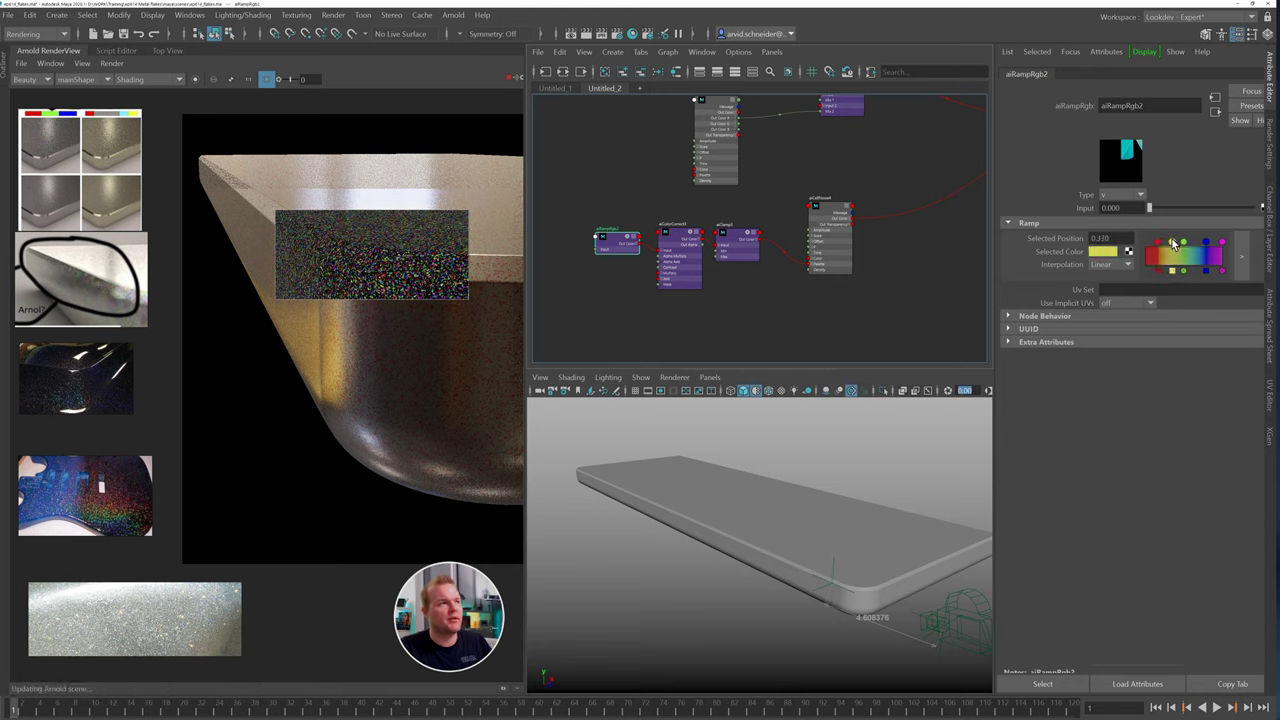
left_click_drag(1172, 244, 1151, 245)
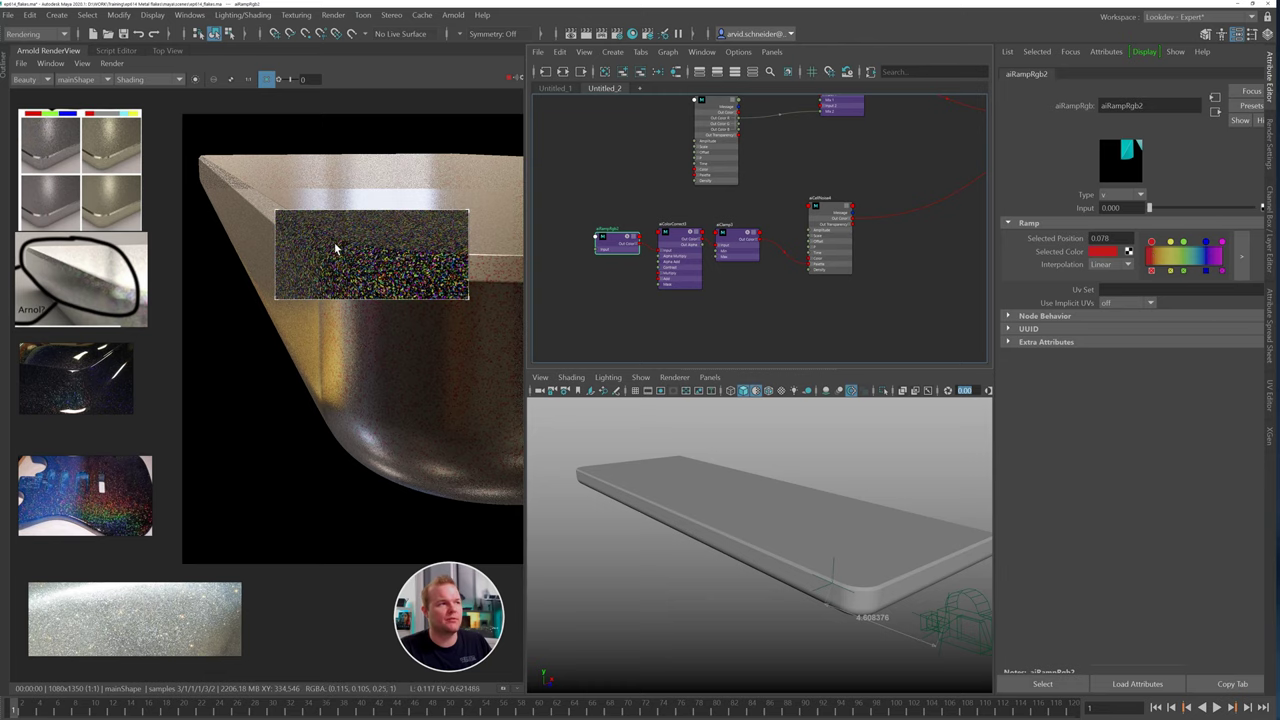
Preview the aiLayerRgba through the shading group's Surface Shader and connect the duplicated cell noise's Out Color to the layer's Input 2
left_click(799, 307)
middle_click_drag(840, 159, 765, 228, "alt")
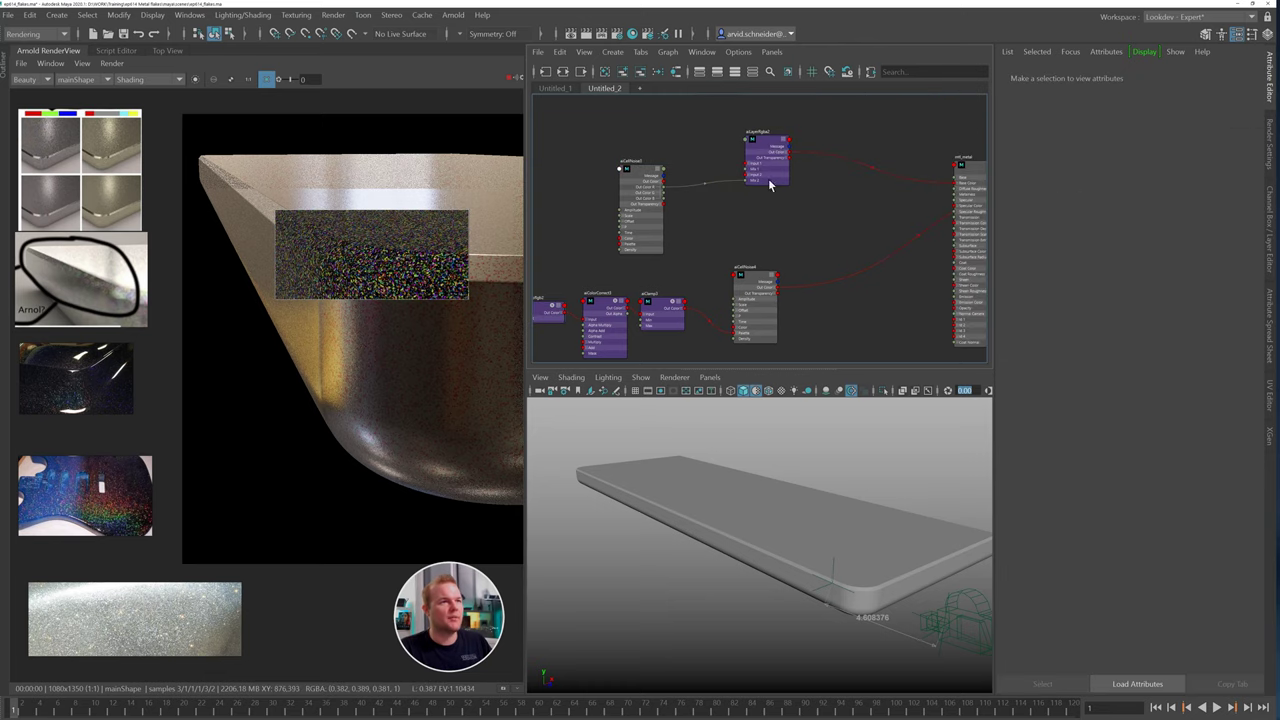
middle_click_drag(862, 190, 757, 262, "alt")
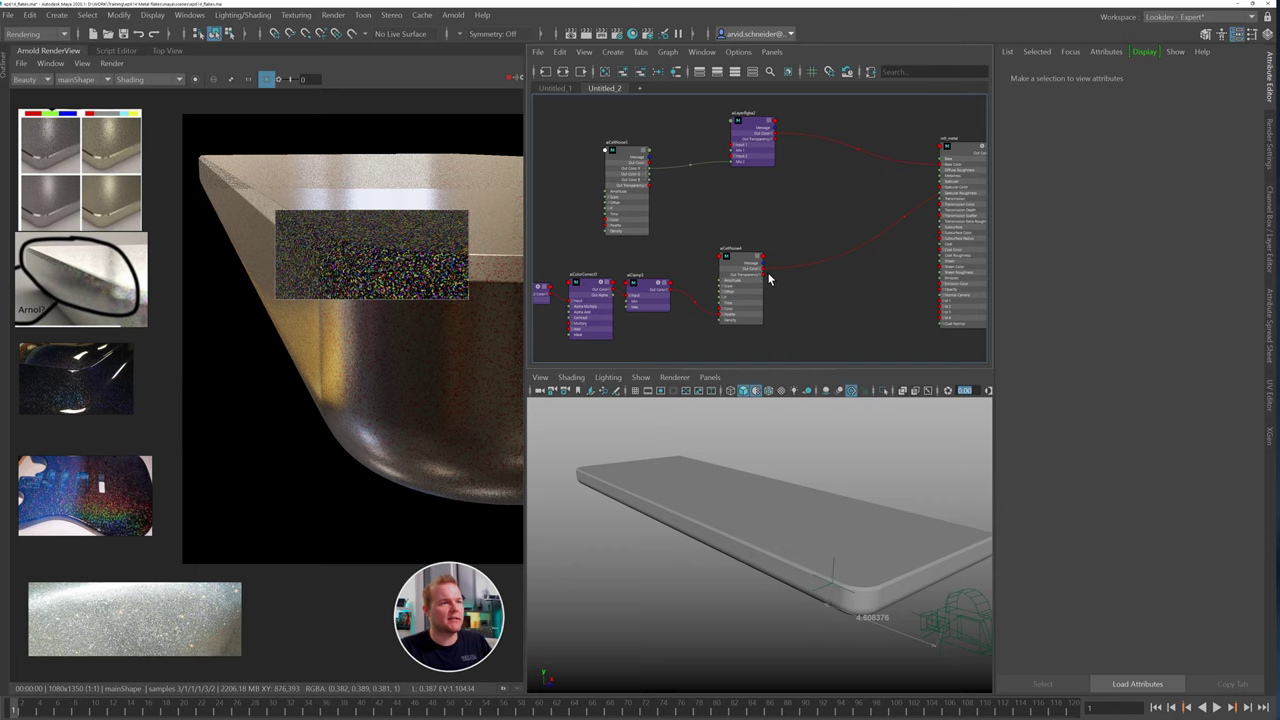
left_click_drag(765, 269, 743, 203)
mouse_move(846, 177)
middle_mouse_down("alt")
mouse_move(678, 178)
mouse_move(871, 186)
middle_mouse_up("alt")
left_click(874, 173)
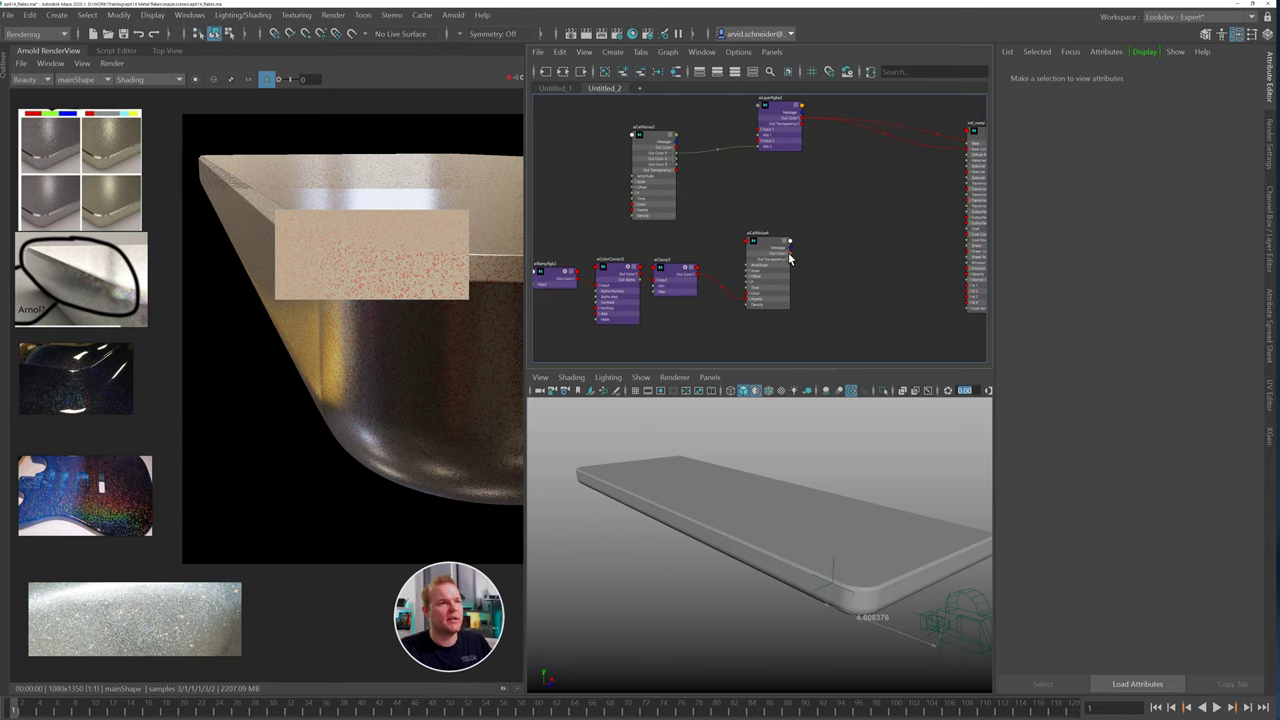
left_click(618, 366)
left_click_drag(789, 253, 759, 141)
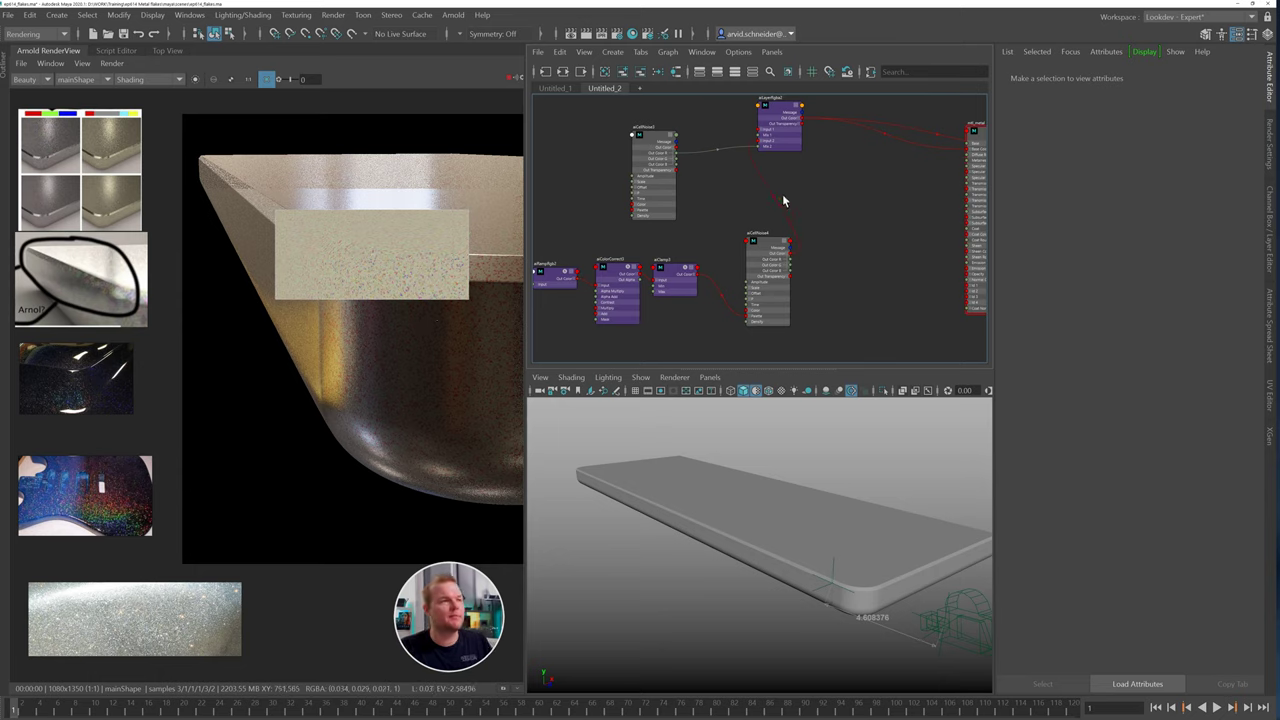
Set the exposure of the ramp's aiColorCorrect to 0.753 and its saturation to 2.568
left_click(602, 277)
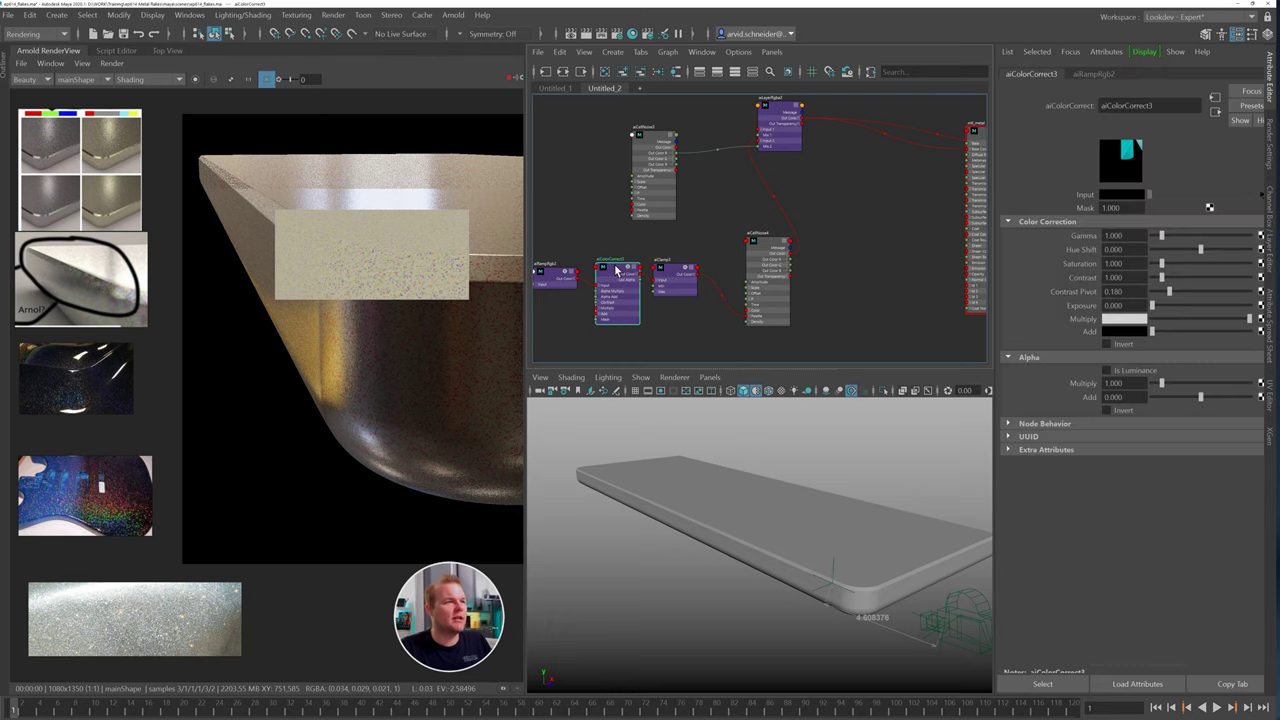
middle_click_drag(600, 233, 620, 233, "alt")
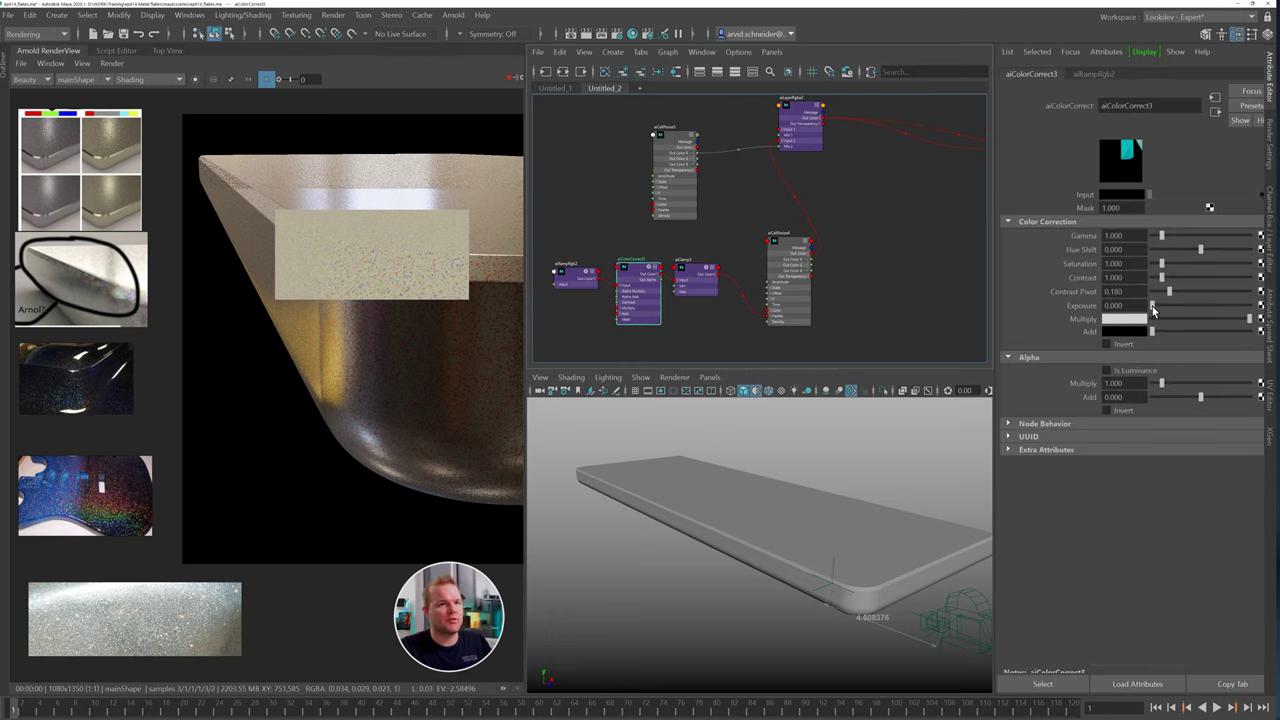
mouse_move(1152, 310)
left_mouse_down()
mouse_move(1198, 311)
mouse_move(1157, 310)
left_mouse_up()
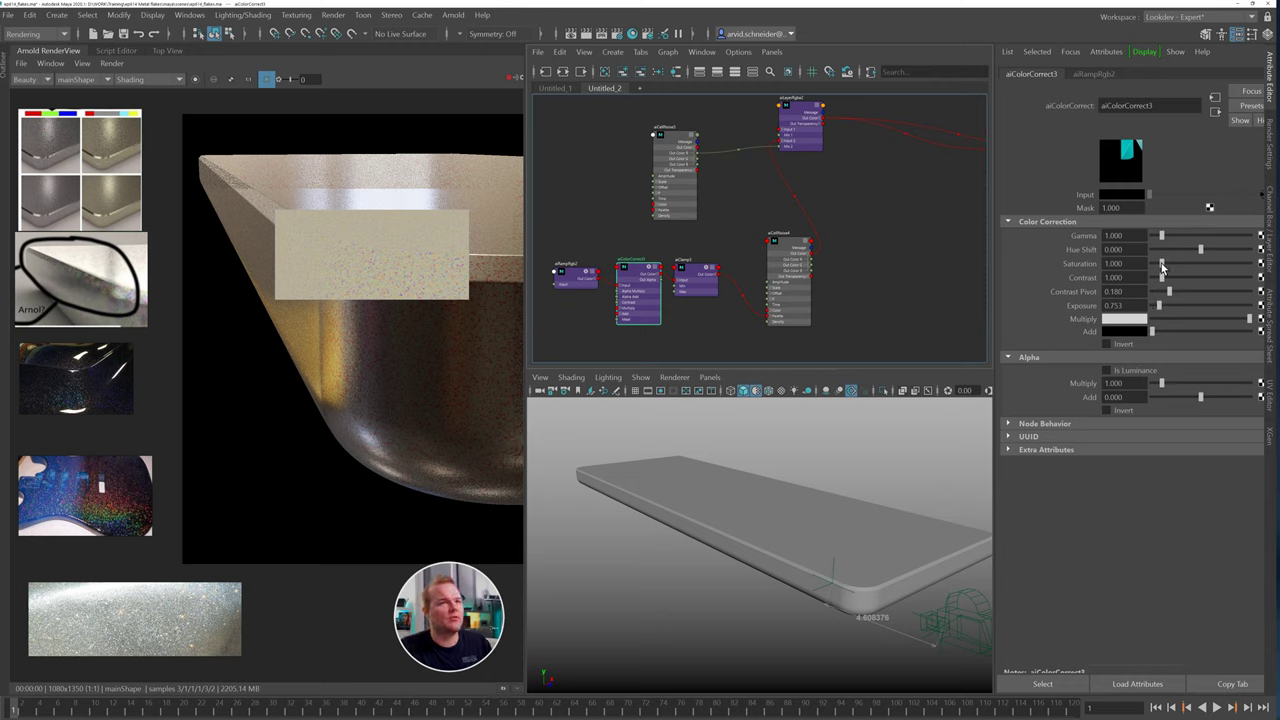
left_click_drag(1161, 263, 1175, 262)
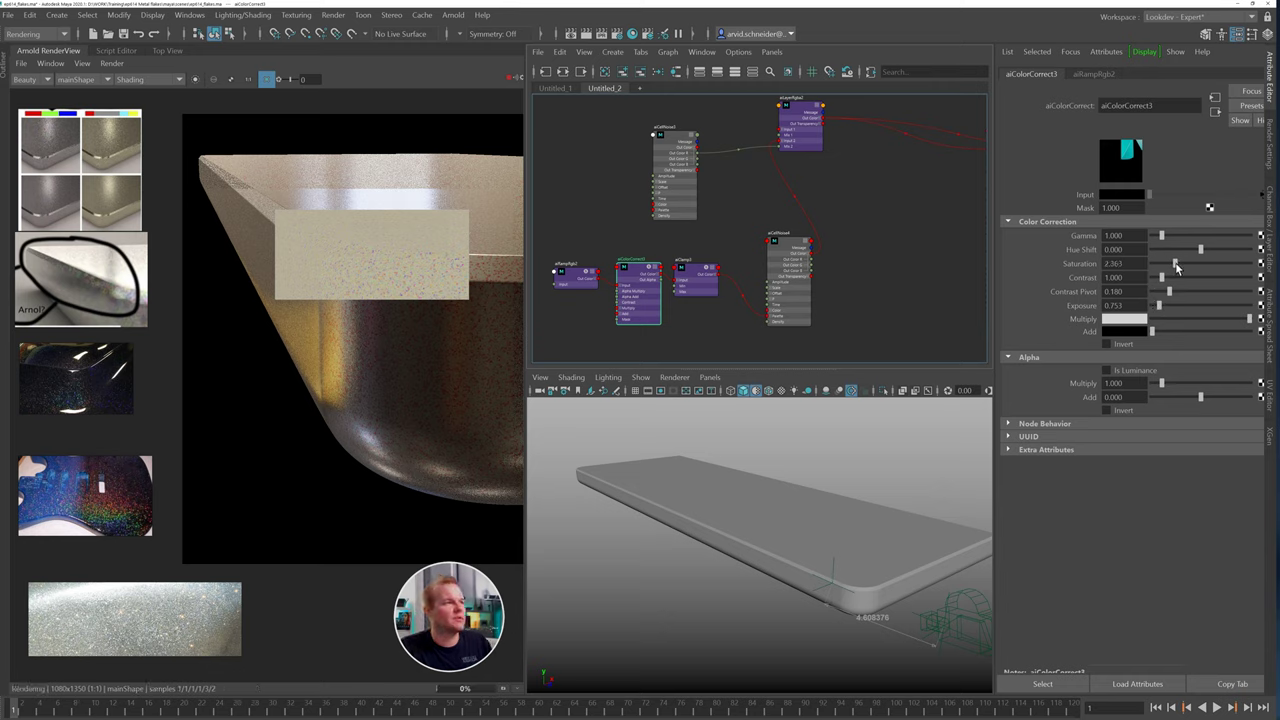
Turn off the render crop region to preview the layered flake colors over the whole frame
left_click(420, 363)
middle_click_drag(416, 303, 305, 315)
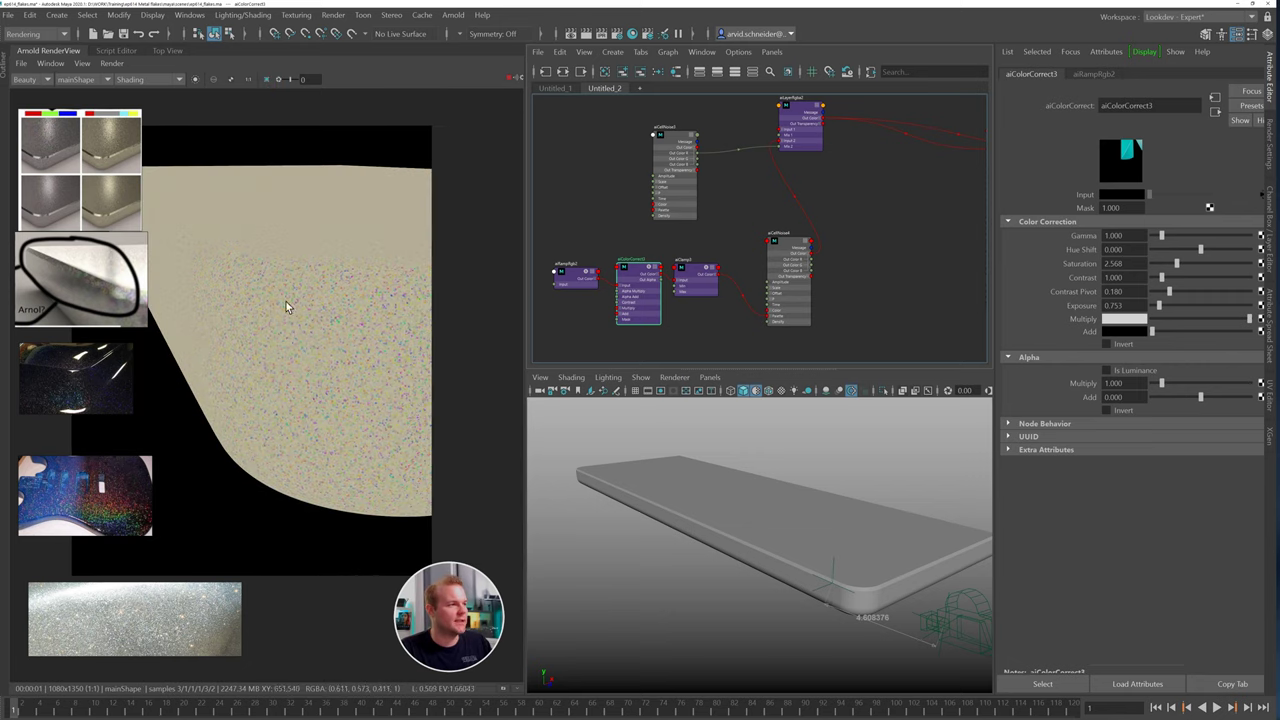
scroll(286, 302, "up", 6)
scroll(371, 288, "down", 4)
middle_click_drag(371, 288, 414, 330)
Reconnect mtl_metal's Out Color to the shading group's Surface Shader and limit the render to a region around the beveled edge
left_click(732, 194)
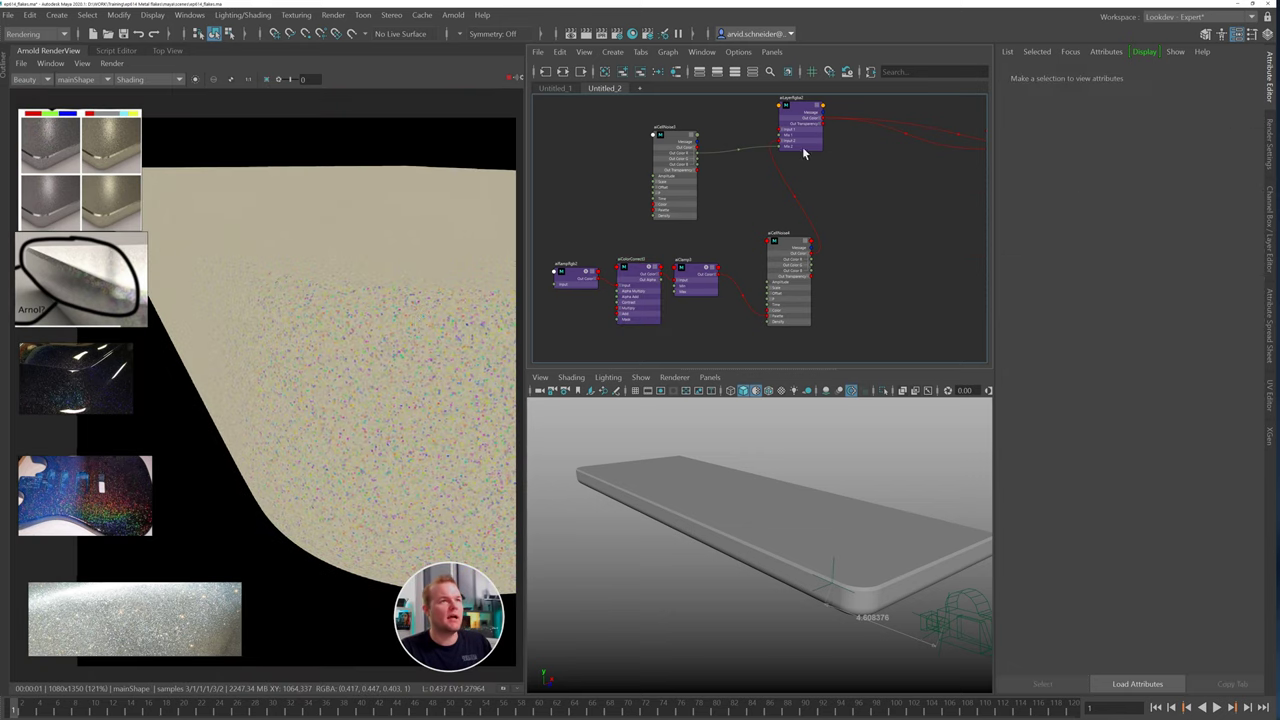
left_click_drag(805, 147, 853, 187)
middle_click_drag(964, 179, 772, 194, "alt")
left_click_drag(806, 168, 805, 218)
middle_click_drag(685, 200, 756, 209, "alt")
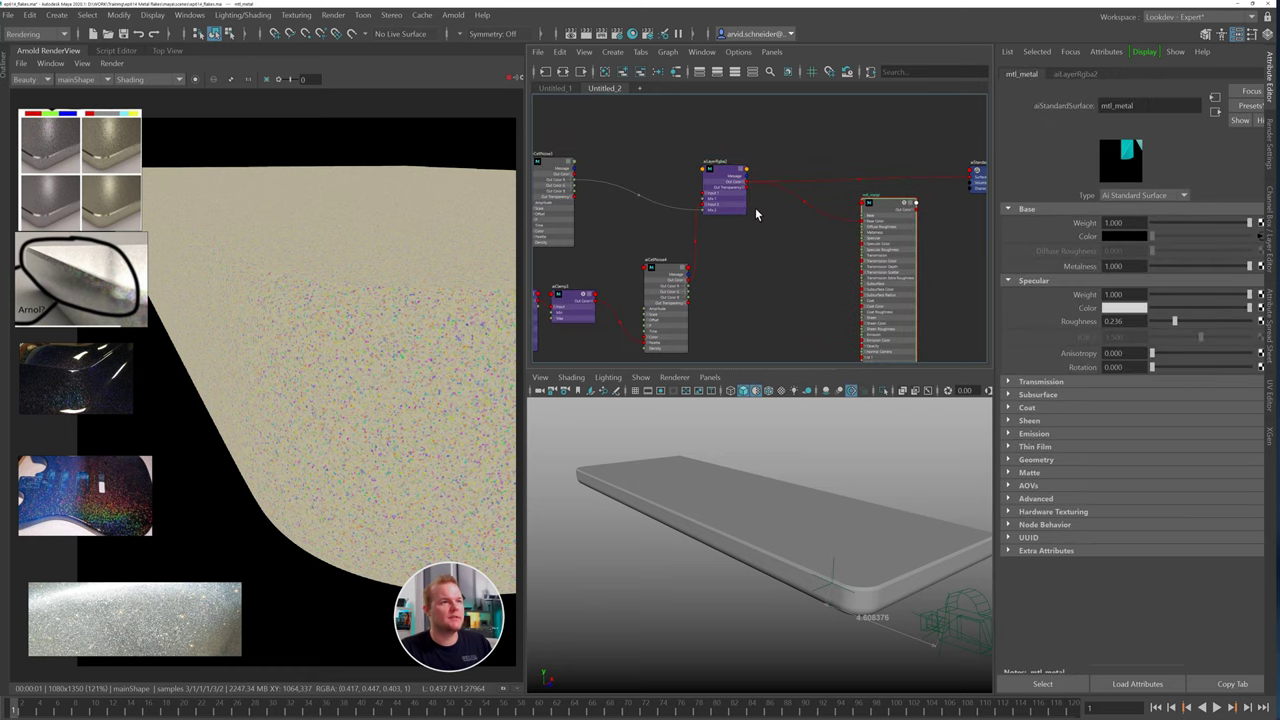
middle_click_drag(893, 185, 808, 197, "alt")
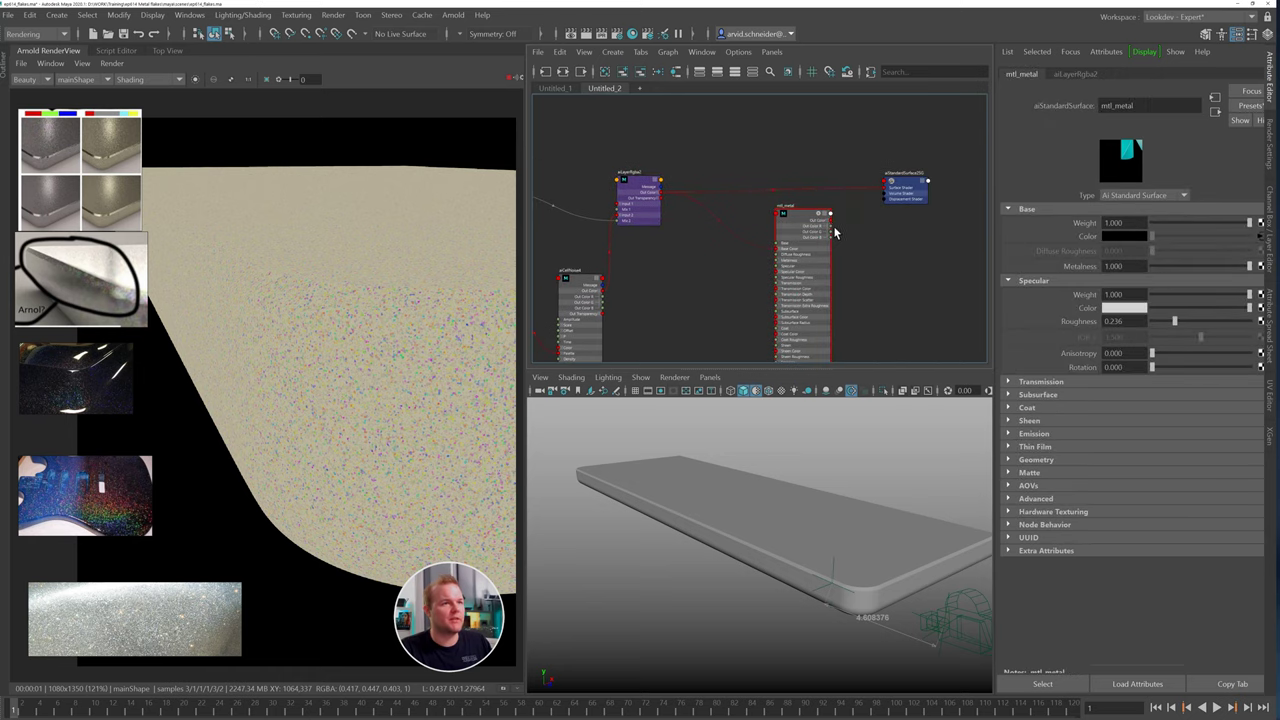
left_click(855, 220)
left_click_drag(831, 220, 886, 187)
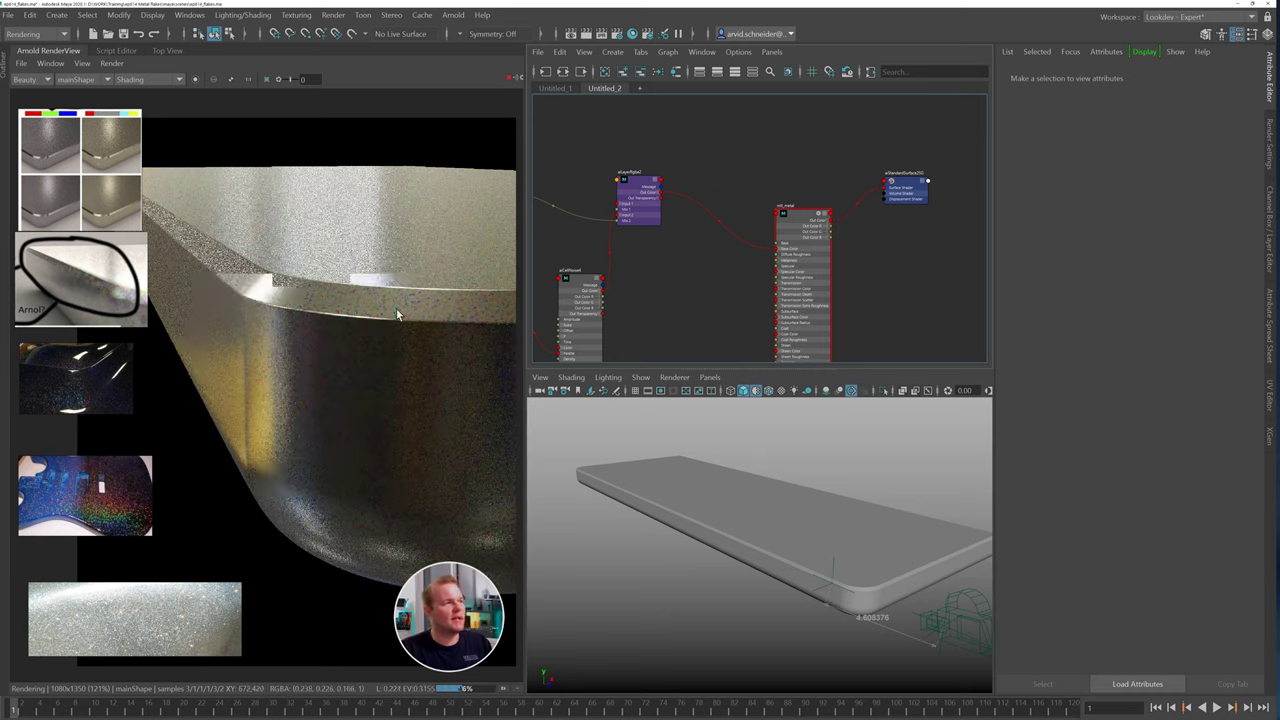
left_click_drag(234, 246, 486, 350)
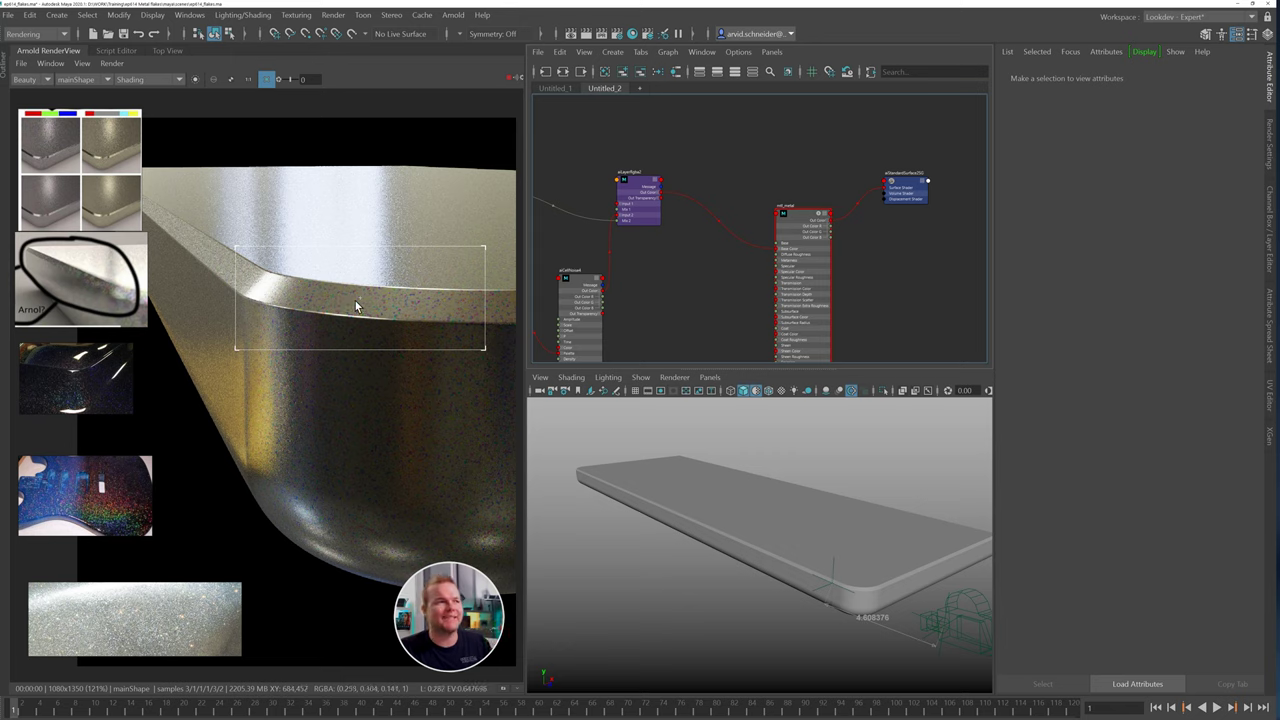
Collapse the ramp, color correct, clamp and duplicated cell noise nodes and space them out in one row
middle_click_drag(651, 300, 831, 255, "alt")
left_click(657, 195)
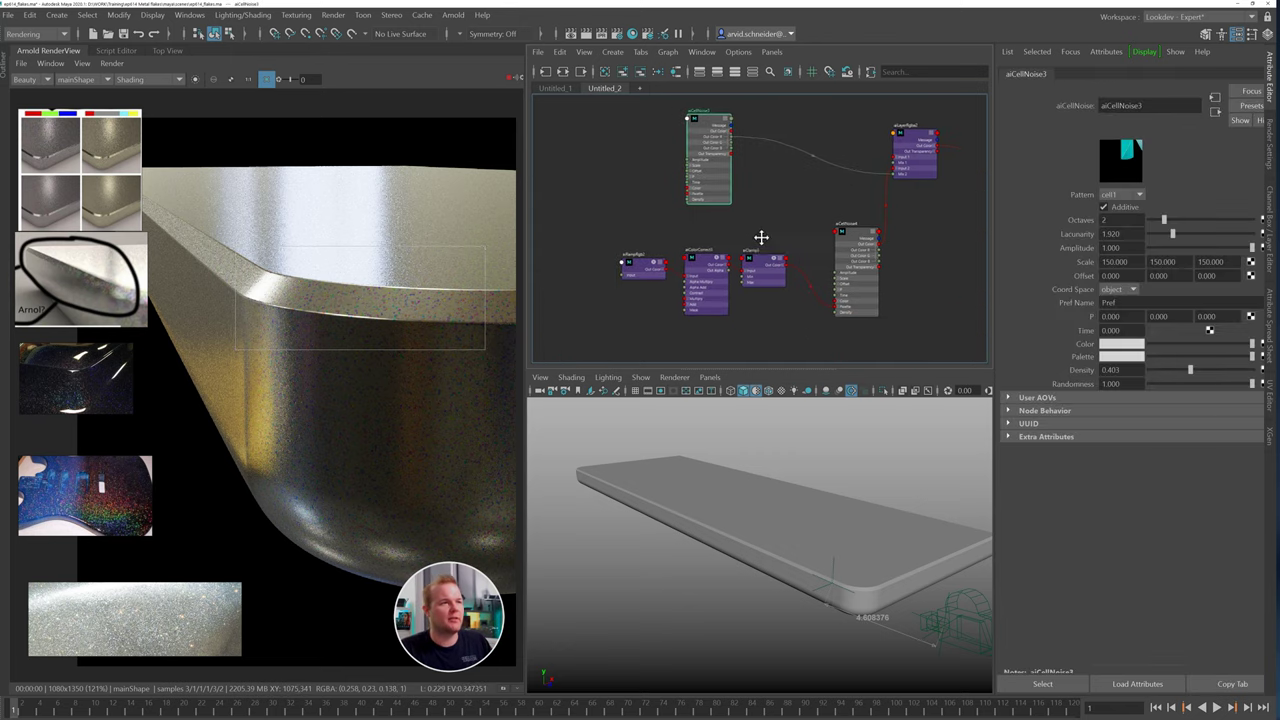
middle_click_drag(761, 238, 753, 234, "alt")
left_click_drag(588, 231, 838, 303)
key("1")
left_click(840, 248)
left_click_drag(840, 232, 840, 256)
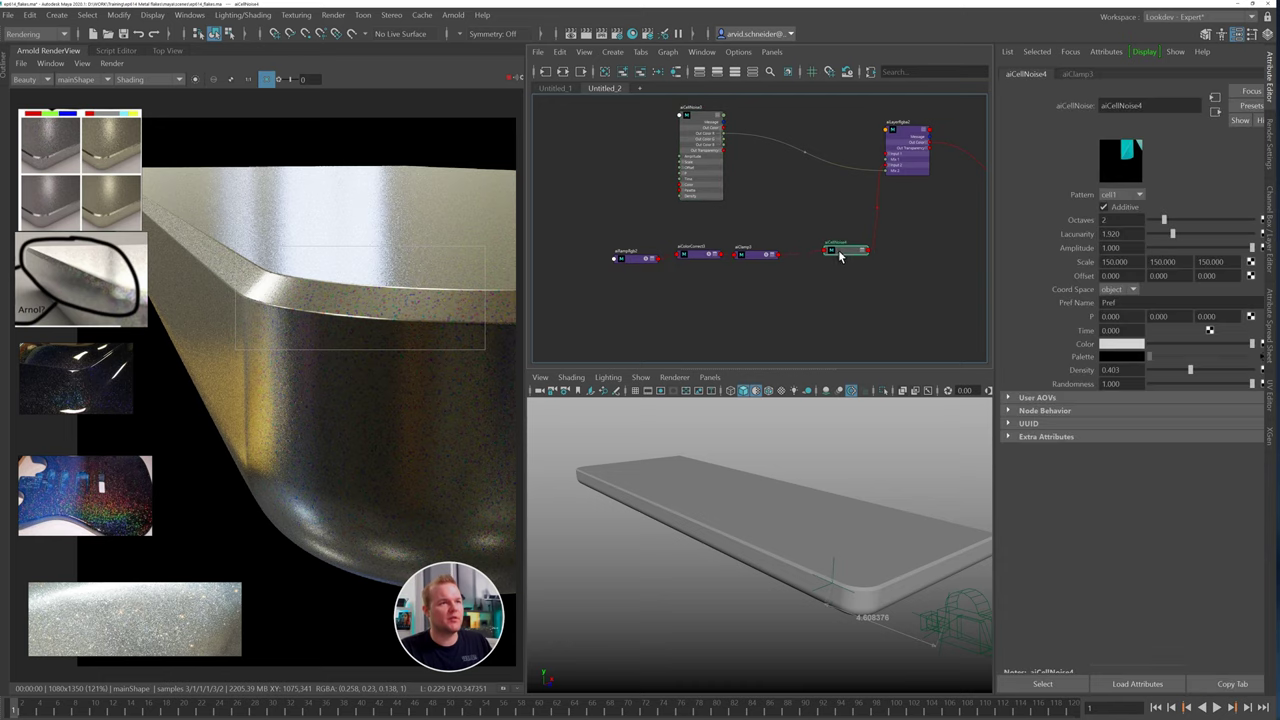
left_click(613, 256)
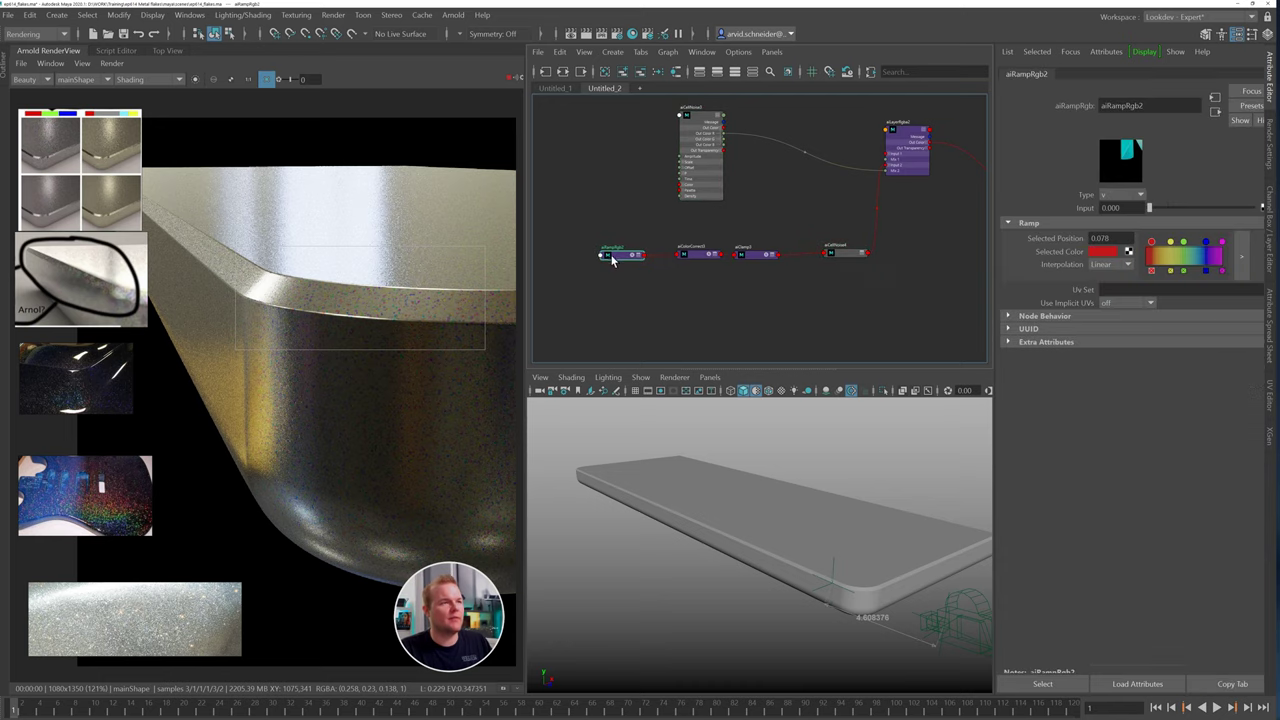
left_click(828, 256)
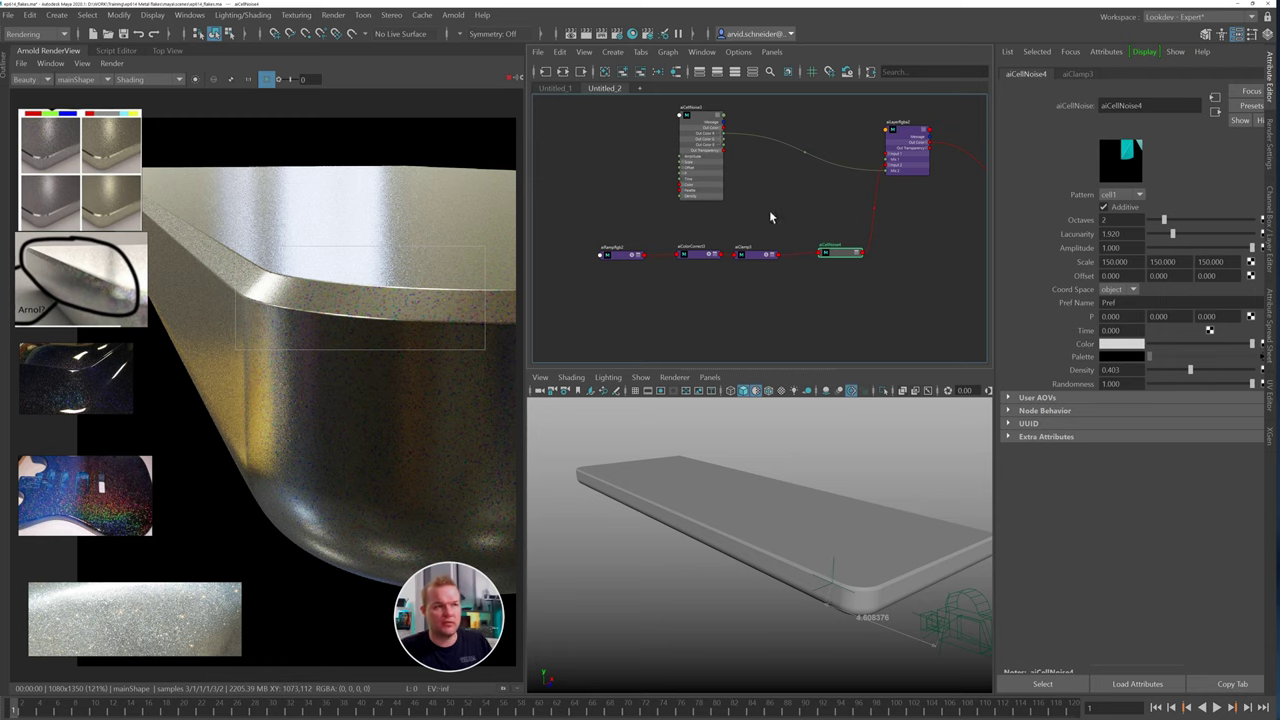
middle_click_drag(770, 217, 714, 234, "alt")
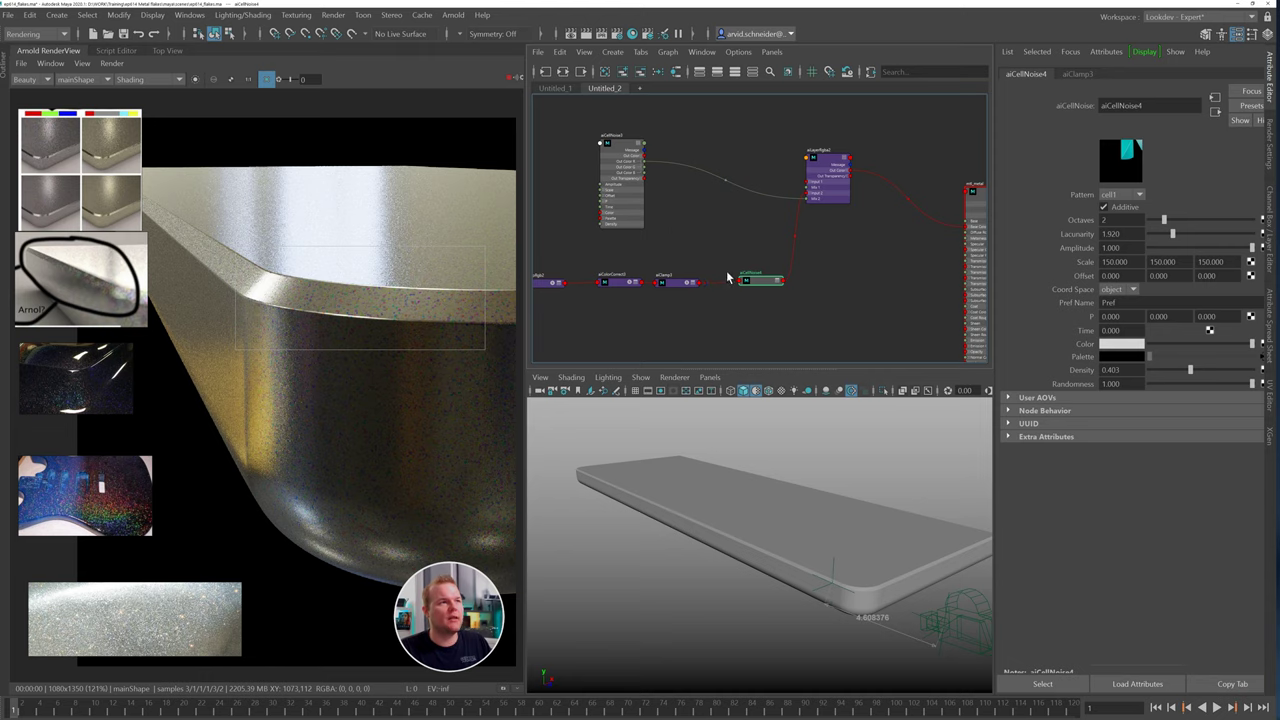
middle_click_drag(680, 319, 773, 281, "alt")
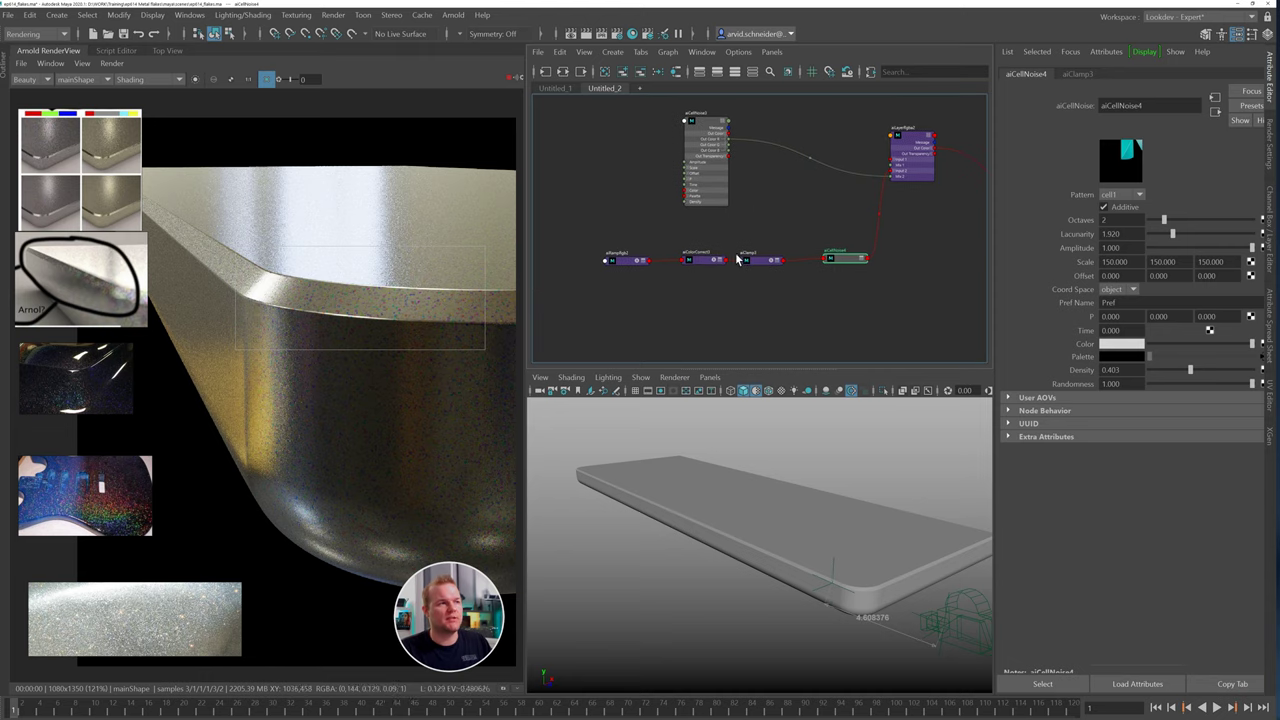
Create an aiFacingRatio node below the ramp chain and connect its Out Value to the shading group's Surface Shader for preview
left_click(670, 306)
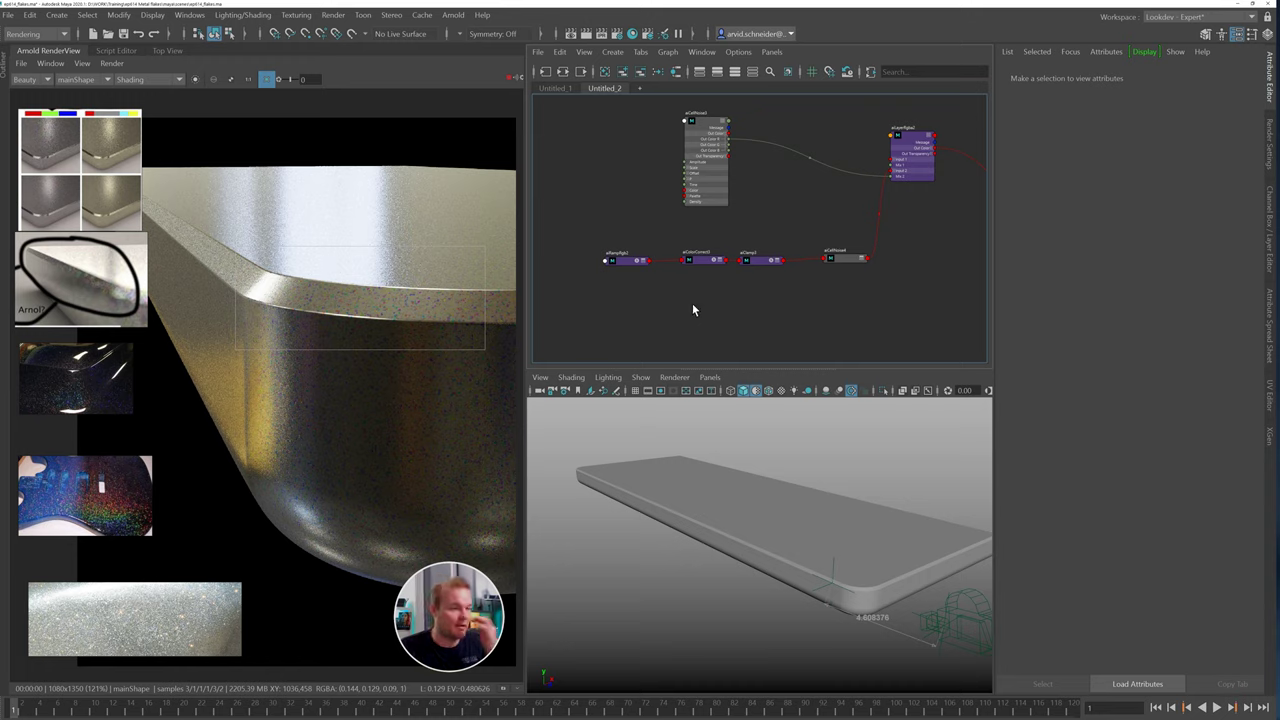
key("Tab")
type("ai")
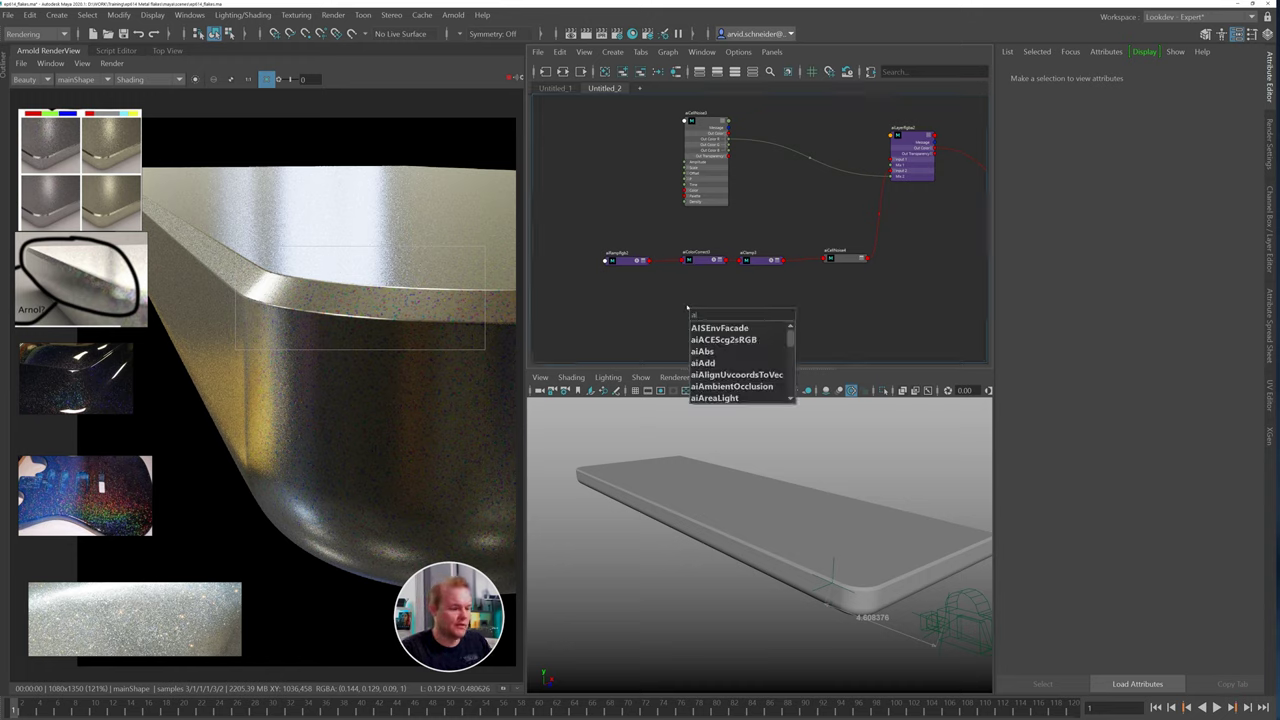
type("fa")
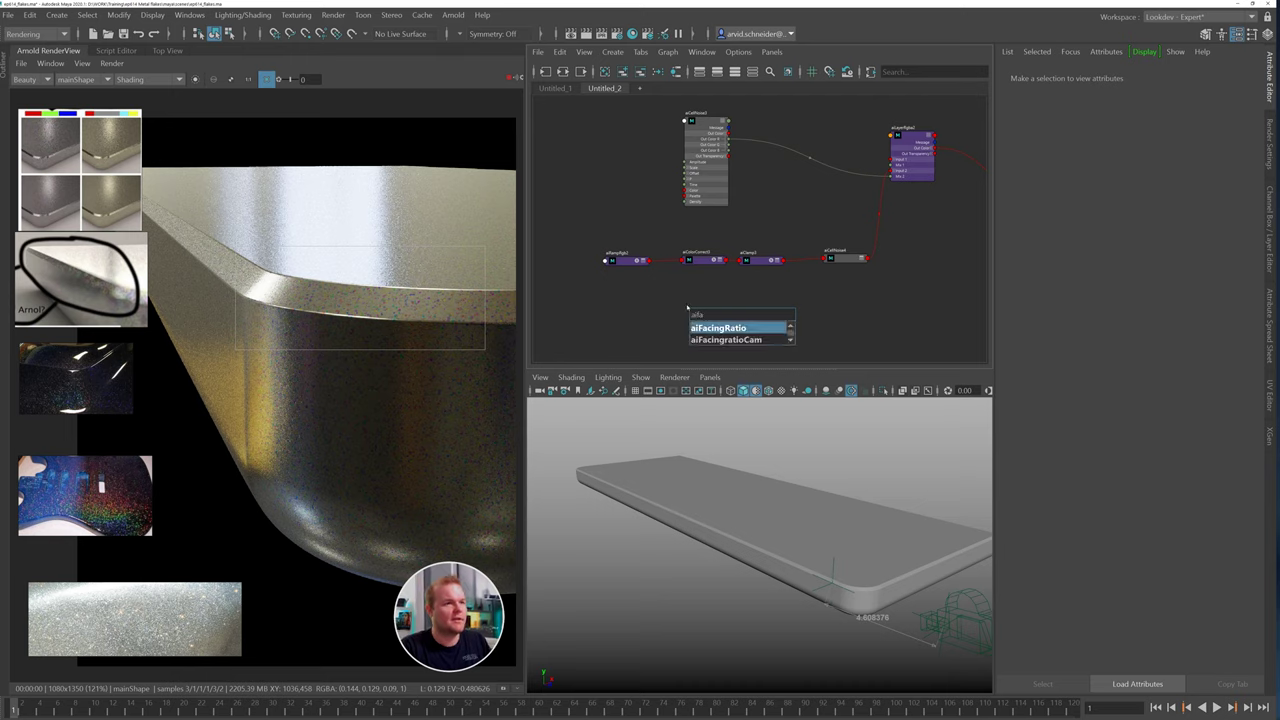
key("Return")
left_click_drag(735, 325, 968, 195)
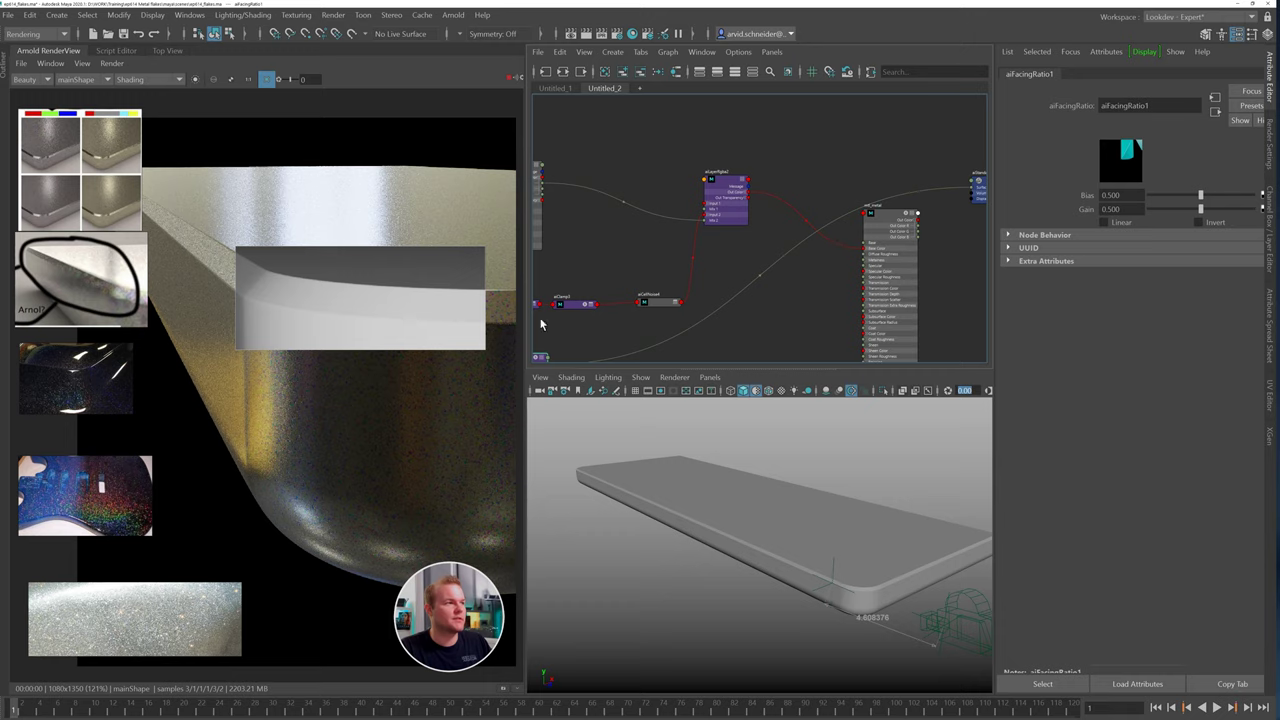
Render through the perspShape camera and set the aiFacingRatio's Bias to 0.156
left_click(100, 79)
left_click(76, 91)
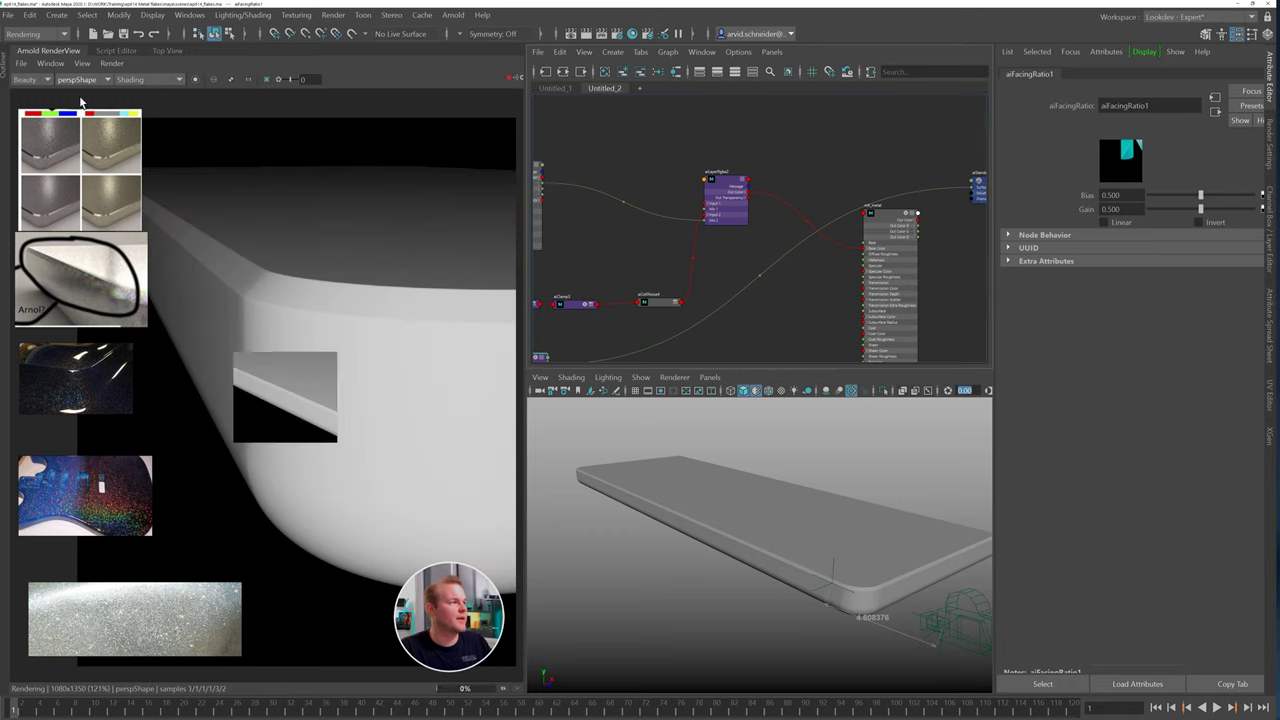
left_click_drag(815, 517, 796, 517, "alt")
left_click_drag(1200, 195, 1164, 195)
mouse_move(750, 512)
left_mouse_down("alt")
mouse_move(763, 491)
mouse_move(806, 509)
mouse_move(783, 549)
mouse_move(764, 510)
left_mouse_up("alt")
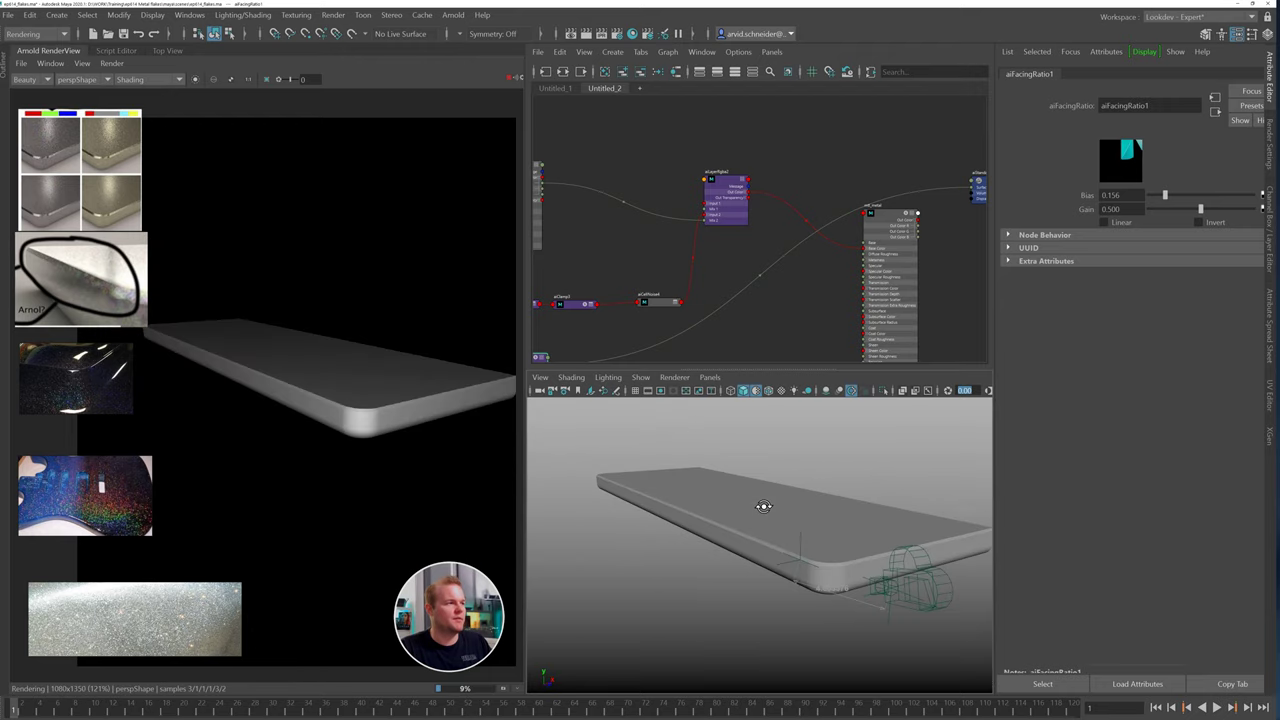
Examine the Node Behavior, UUID and Extra Attributes sections of the aiRampRgb2 node
middle_click_drag(640, 334, 876, 266, "alt")
right_click_drag(876, 266, 814, 334, "alt")
left_click(772, 260)
middle_click_drag(661, 251, 685, 220, "alt")
middle_click_drag(876, 232, 740, 241, "alt")
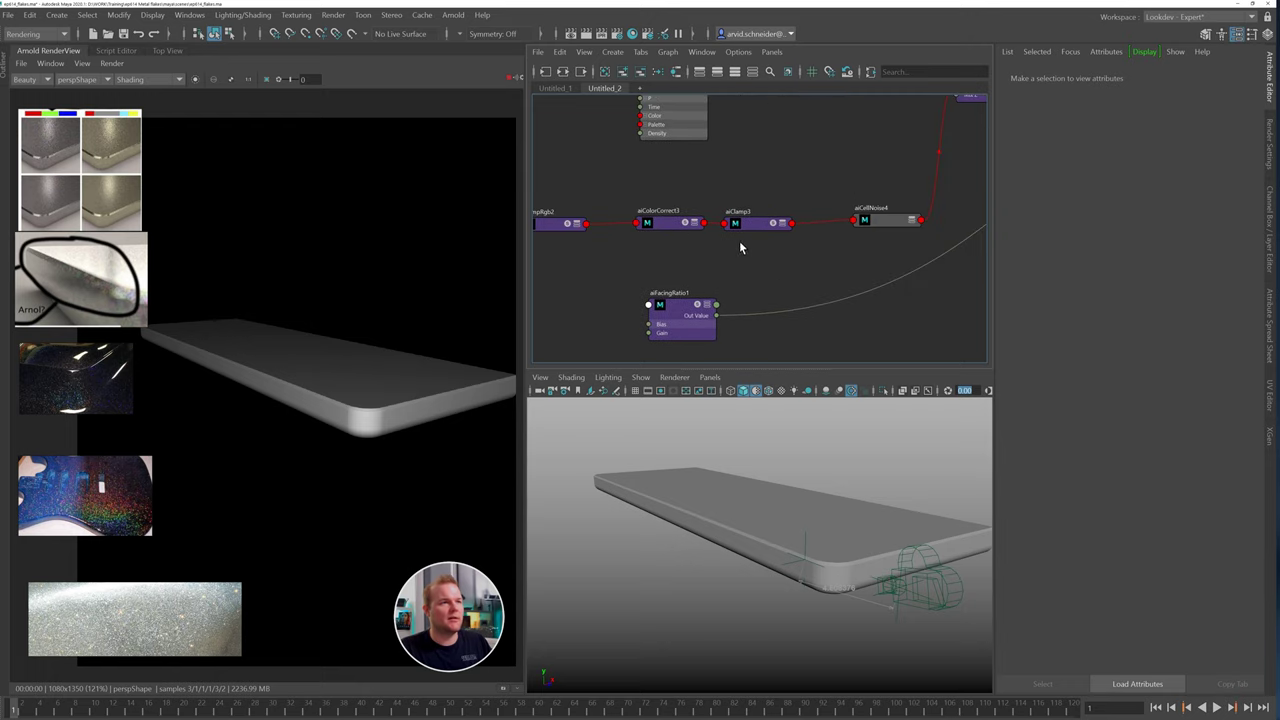
middle_click_drag(615, 254, 746, 242, "alt")
left_click(671, 216)
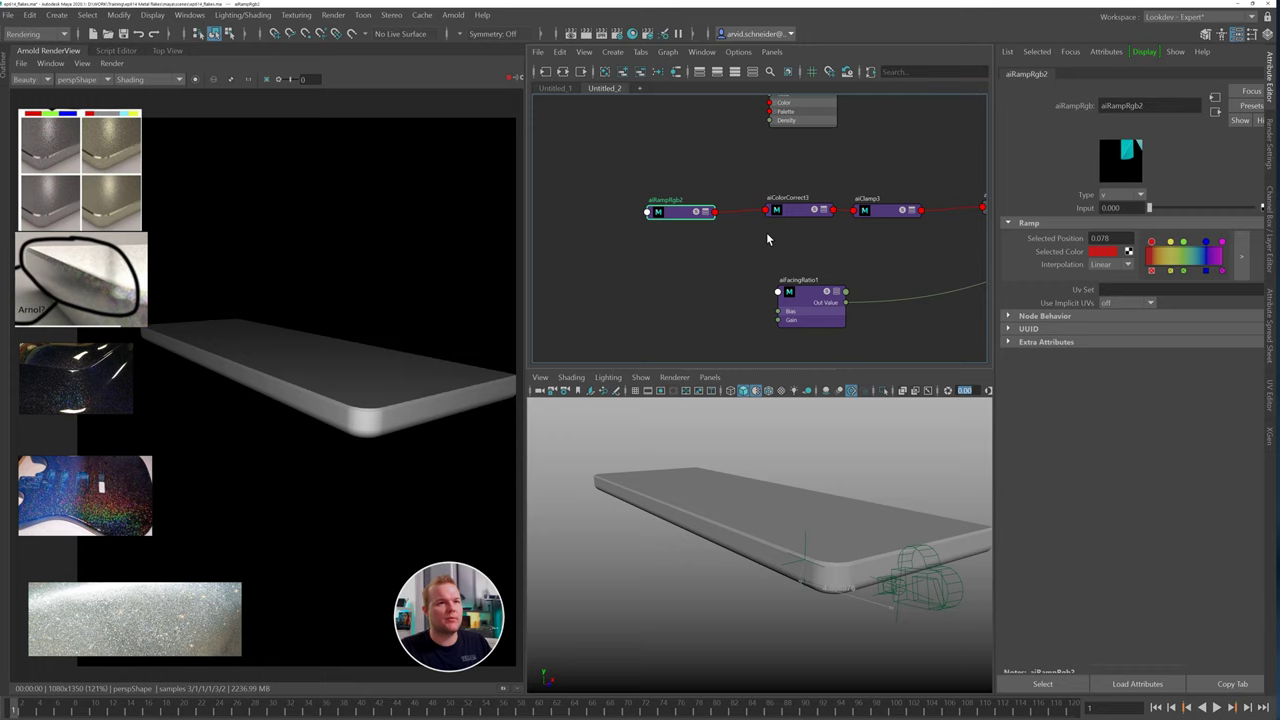
left_click(1026, 317)
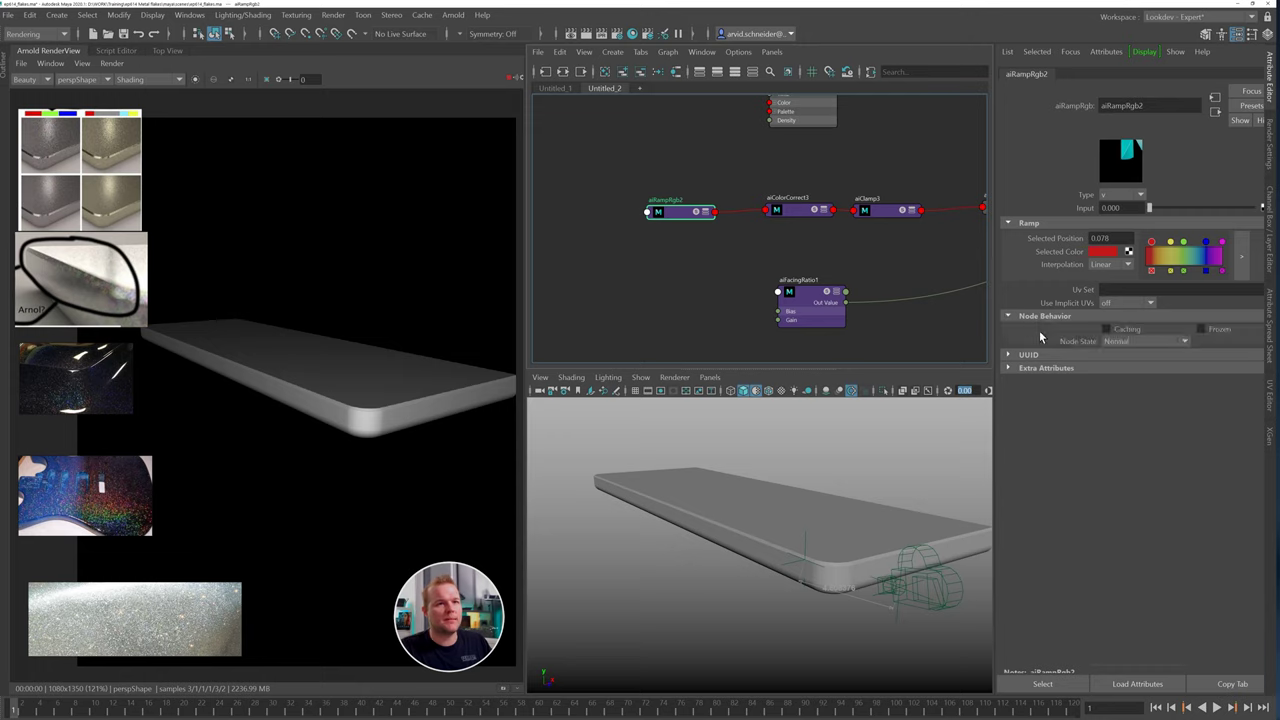
left_click(1030, 355)
left_click(1036, 384)
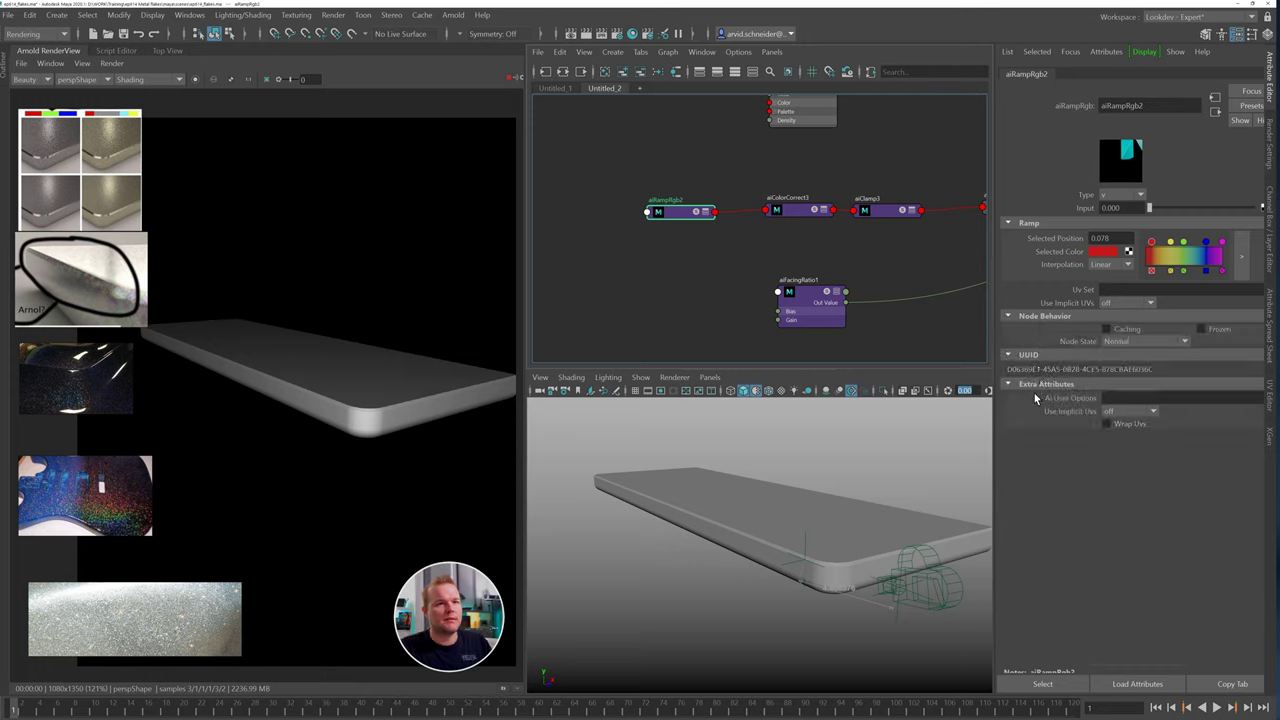
Show all attributes of aiColorCorrect3, move aiFacingRatio1 below the ramp node and connect its Out Value to Hue Shift
left_click(804, 219)
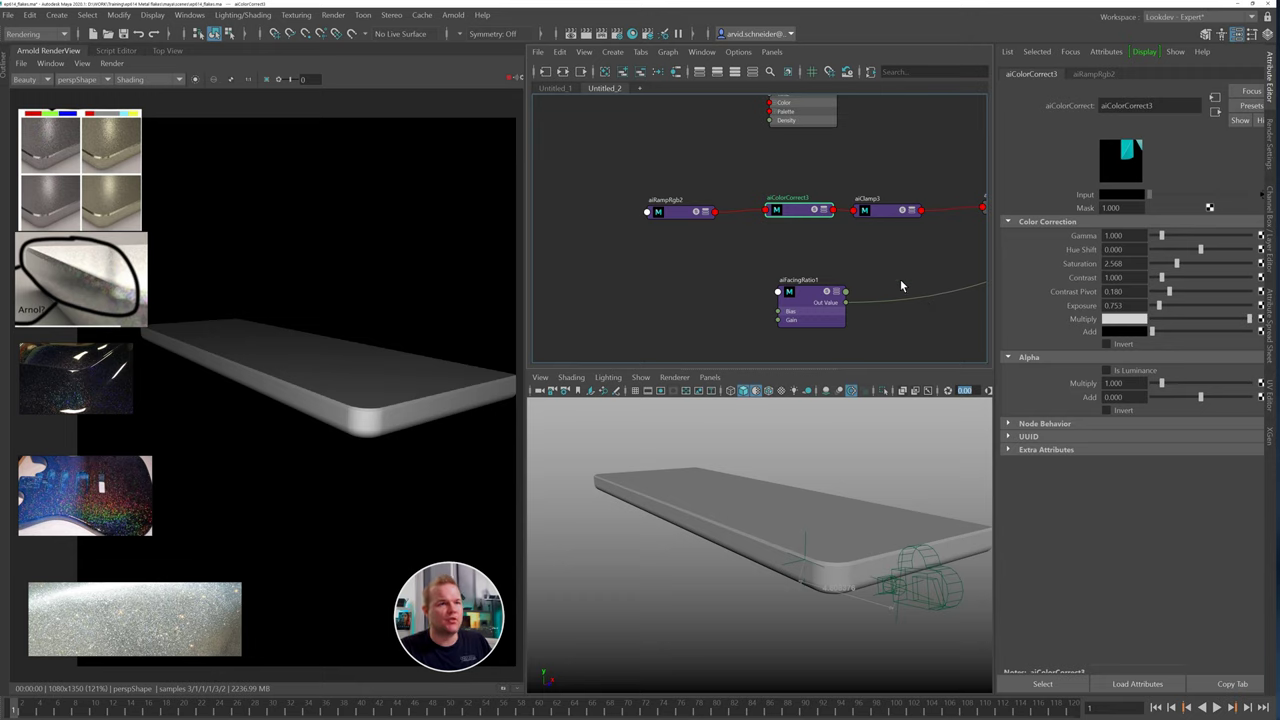
middle_click_drag(852, 245, 824, 239, "alt")
left_click(777, 206)
left_click_drag(800, 321, 636, 289)
left_click(764, 216)
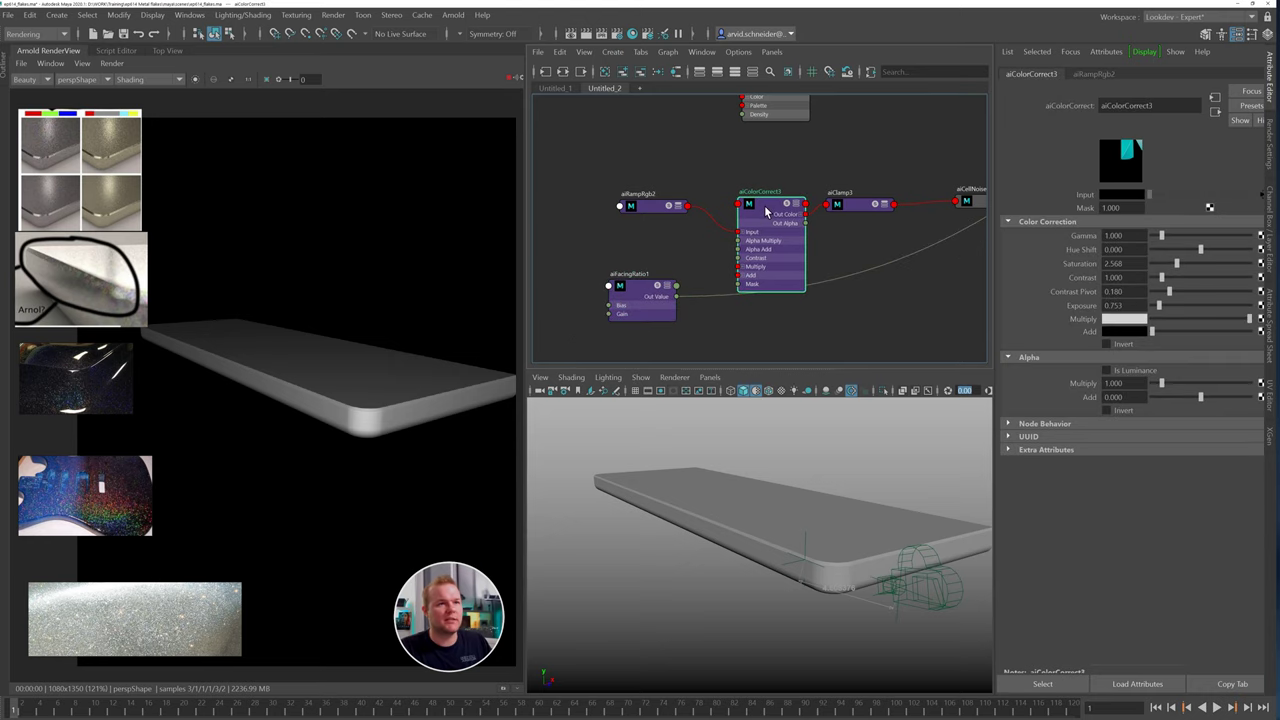
right_click_drag(769, 206, 746, 364)
middle_click_drag(631, 244, 657, 198, "alt")
left_click_drag(684, 242, 662, 308)
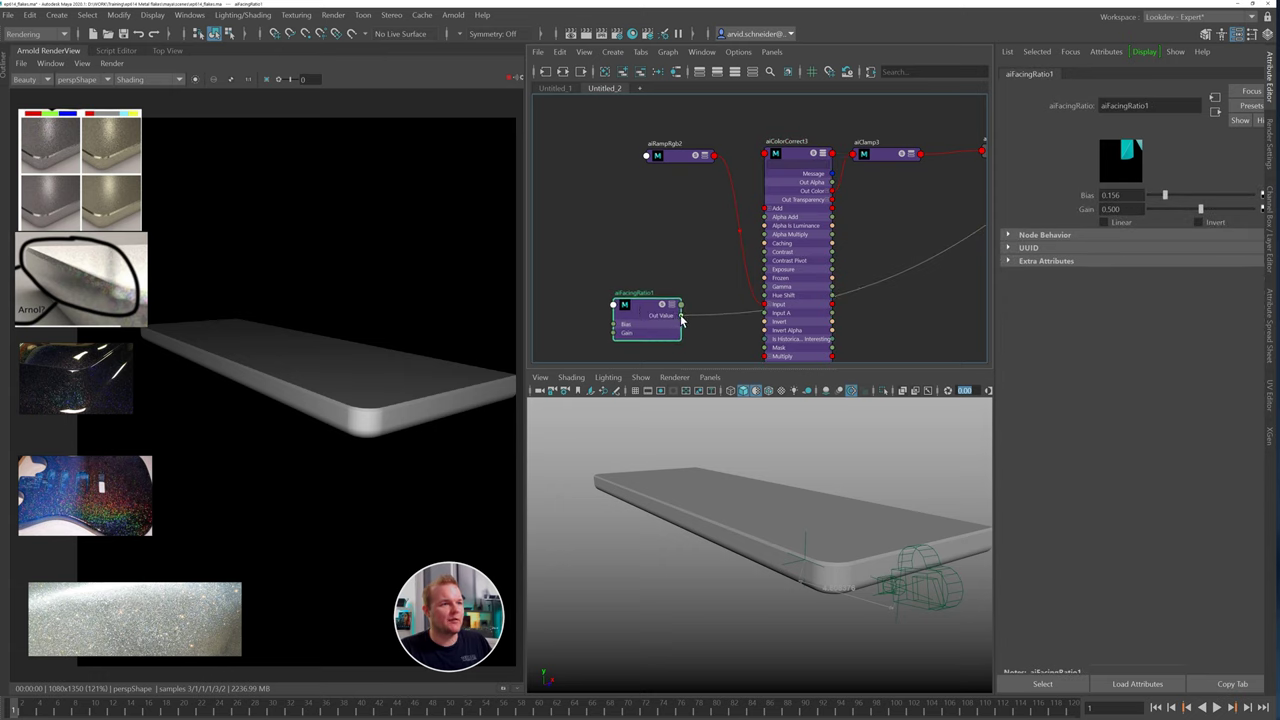
Connect aiClamp3's Out Color to the shading group's Surface Shader and preview the colors from a low angle near the corner
middle_click_drag(892, 216, 697, 280, "alt")
scroll(765, 268, "down", 1)
middle_click_drag(765, 223, 515, 350, "alt")
left_click(674, 293)
left_click(725, 237)
left_click(755, 258)
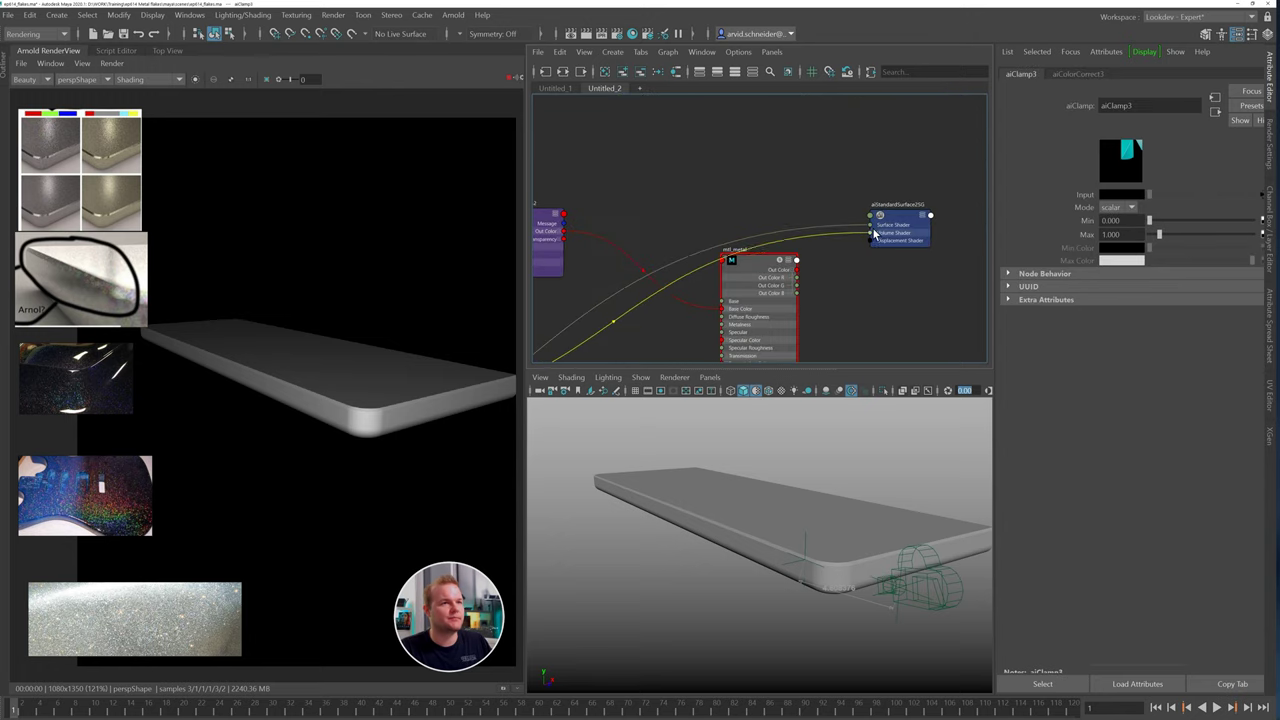
left_click(871, 226)
middle_click_drag(637, 224, 984, 118, "alt")
middle_click_drag(658, 256, 779, 193, "alt")
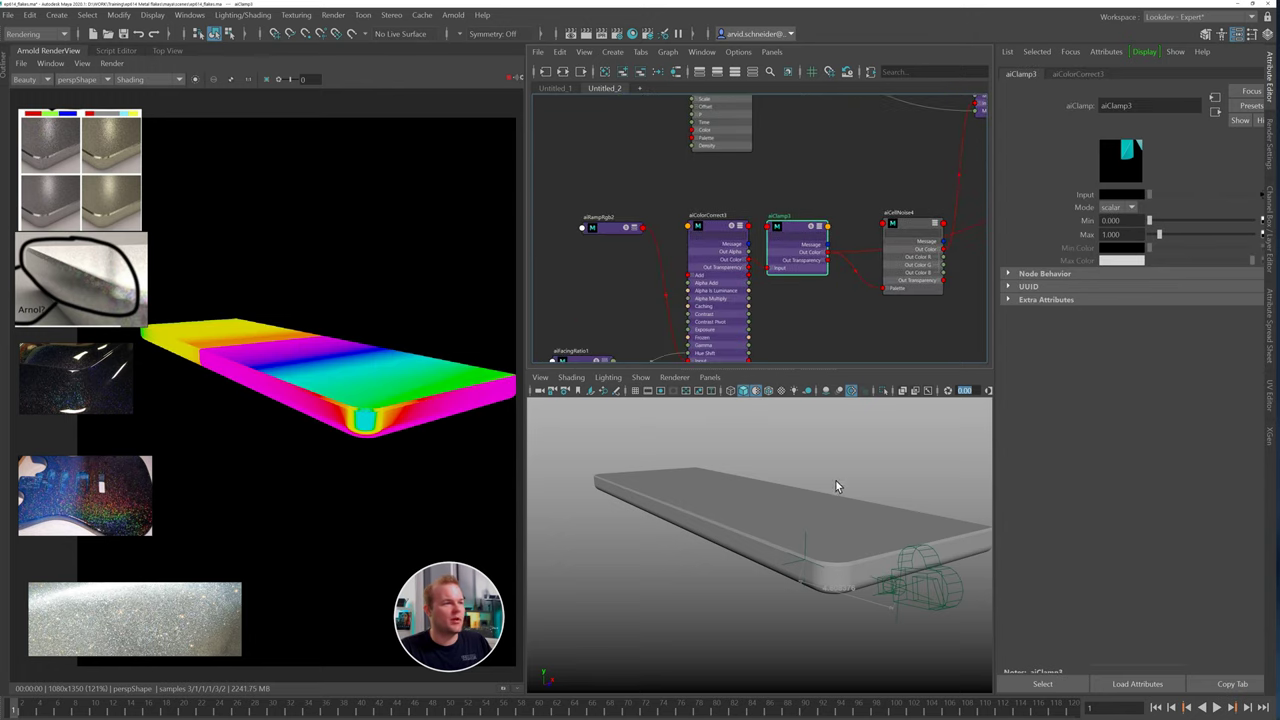
mouse_move(836, 481)
left_mouse_down("alt")
mouse_move(837, 514)
mouse_move(803, 491)
mouse_move(829, 457)
mouse_move(840, 491)
left_mouse_up("alt")
right_click_drag(840, 491, 900, 489, "alt")
left_click_drag(900, 489, 825, 412, "alt")
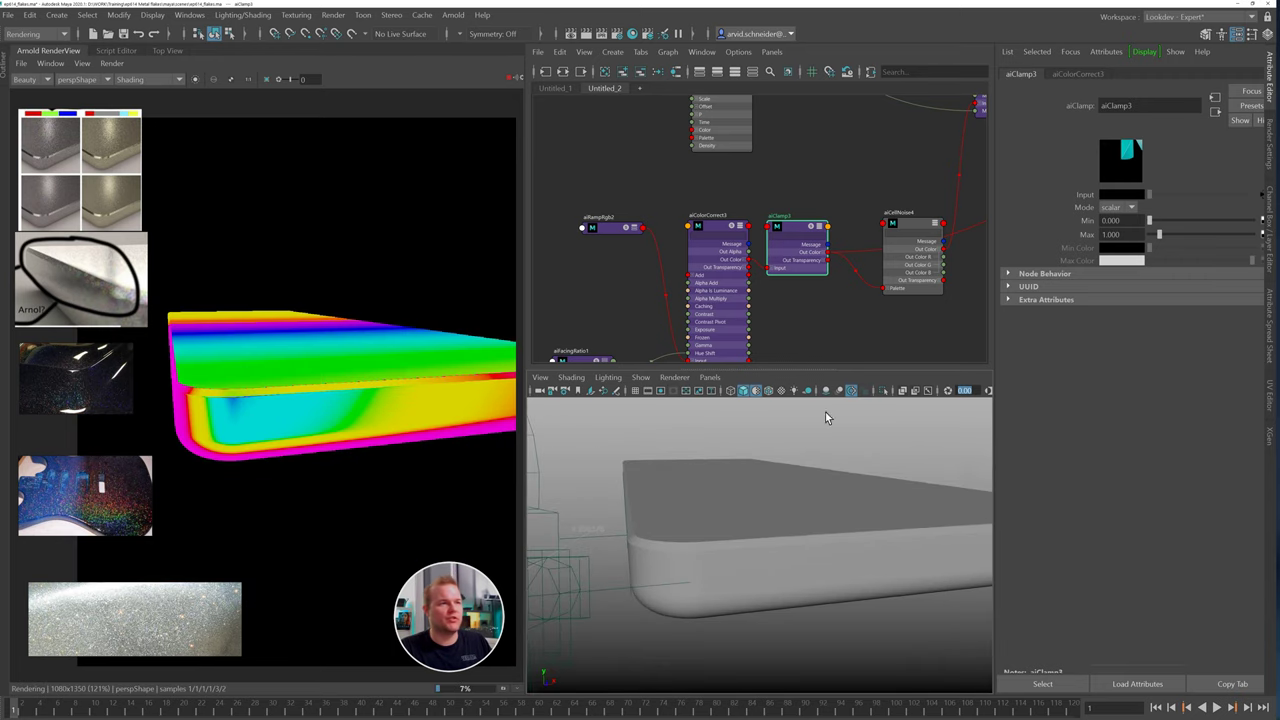
Collapse aiColorCorrect3, aiClamp3, aiFacingRatio1 and aiCellNoise4, placing the facing ratio node directly below the ramp
left_click(718, 224)
key("1")
left_click(792, 232)
key("1")
middle_click_drag(715, 308, 795, 239, "alt")
left_click_drag(668, 302, 699, 218)
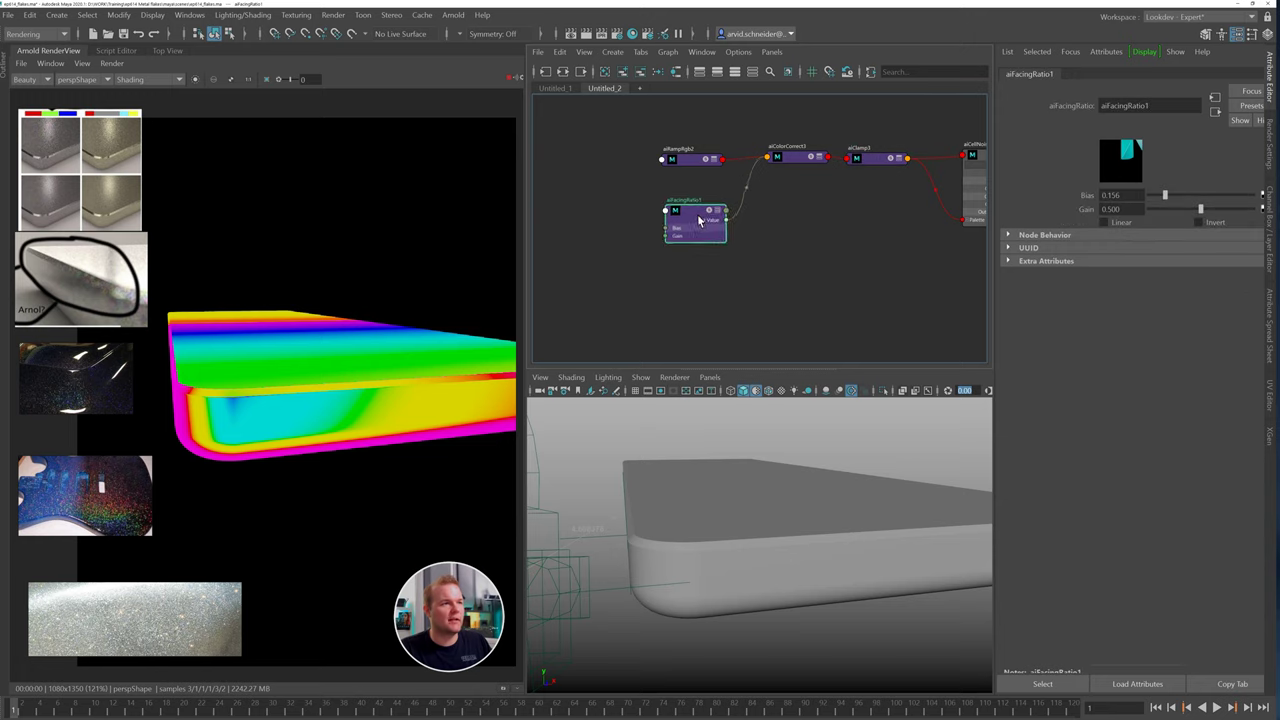
key("1")
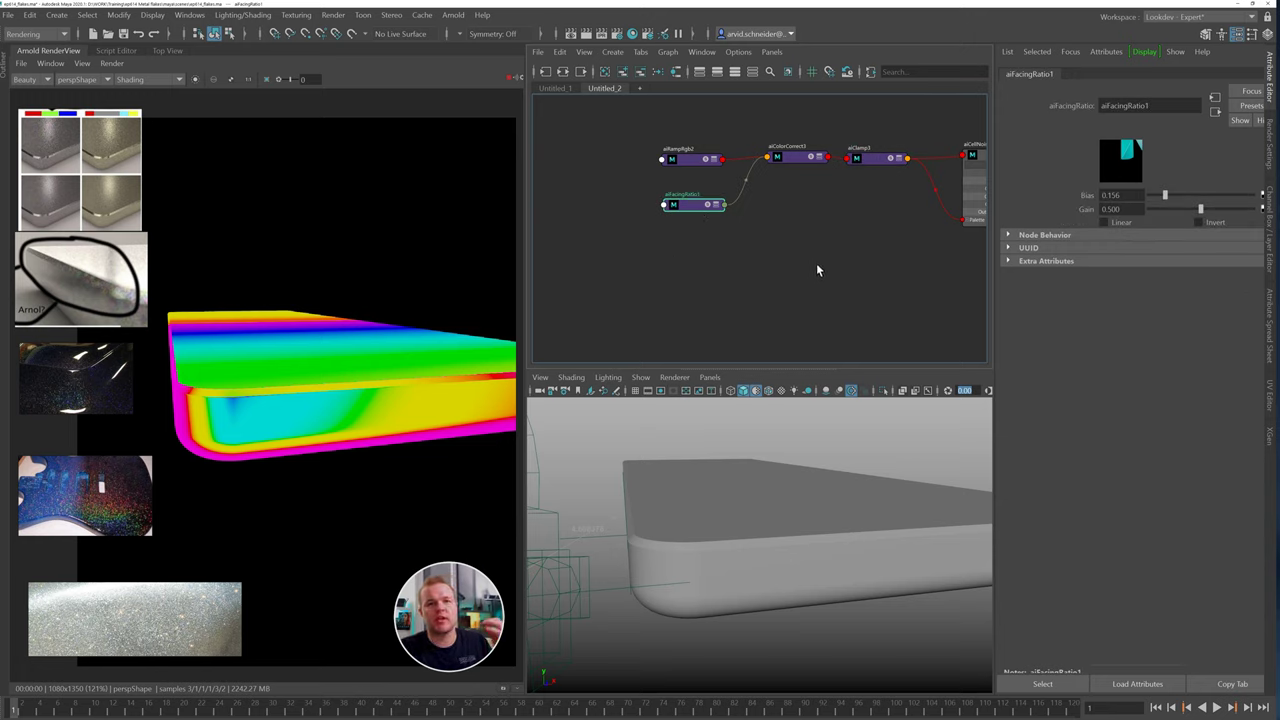
middle_click_drag(828, 279, 651, 323, "alt")
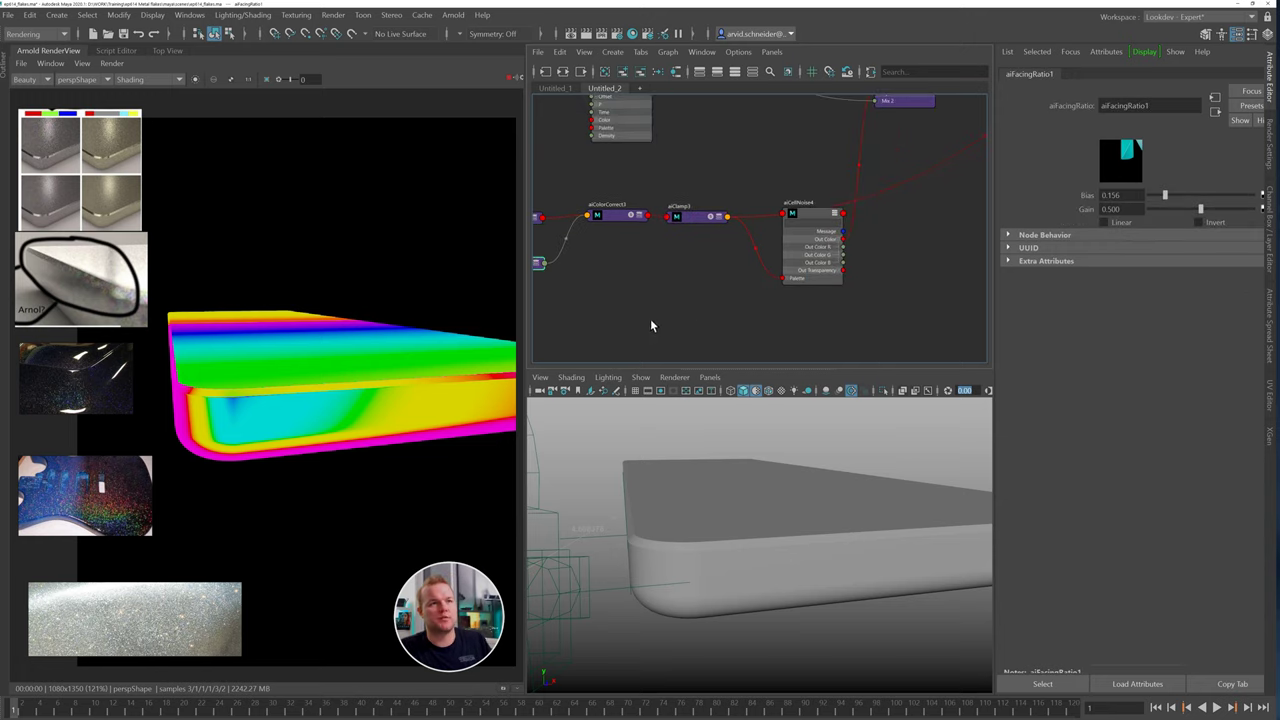
left_click(809, 214)
key("1")
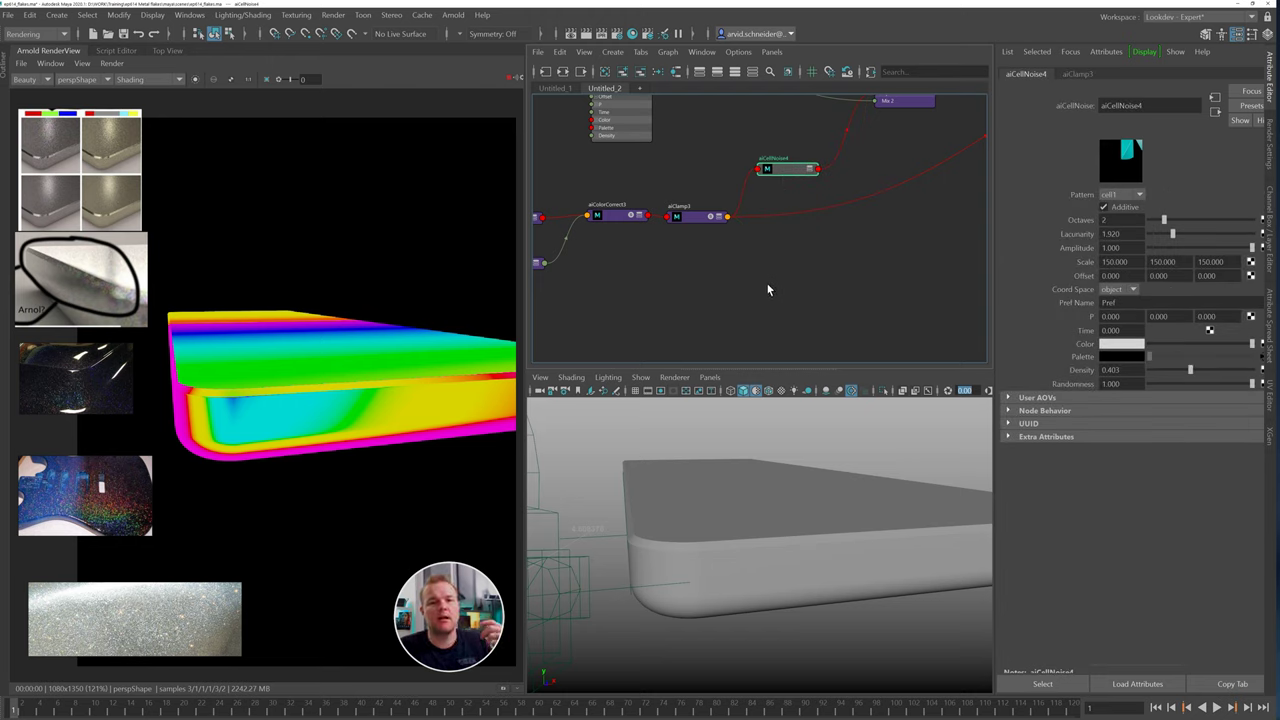
Reconnect mtl_metal's Out Color to the shading group's Surface Shader
middle_click_drag(867, 169, 745, 310, "alt")
middle_click_drag(884, 203, 784, 190, "alt")
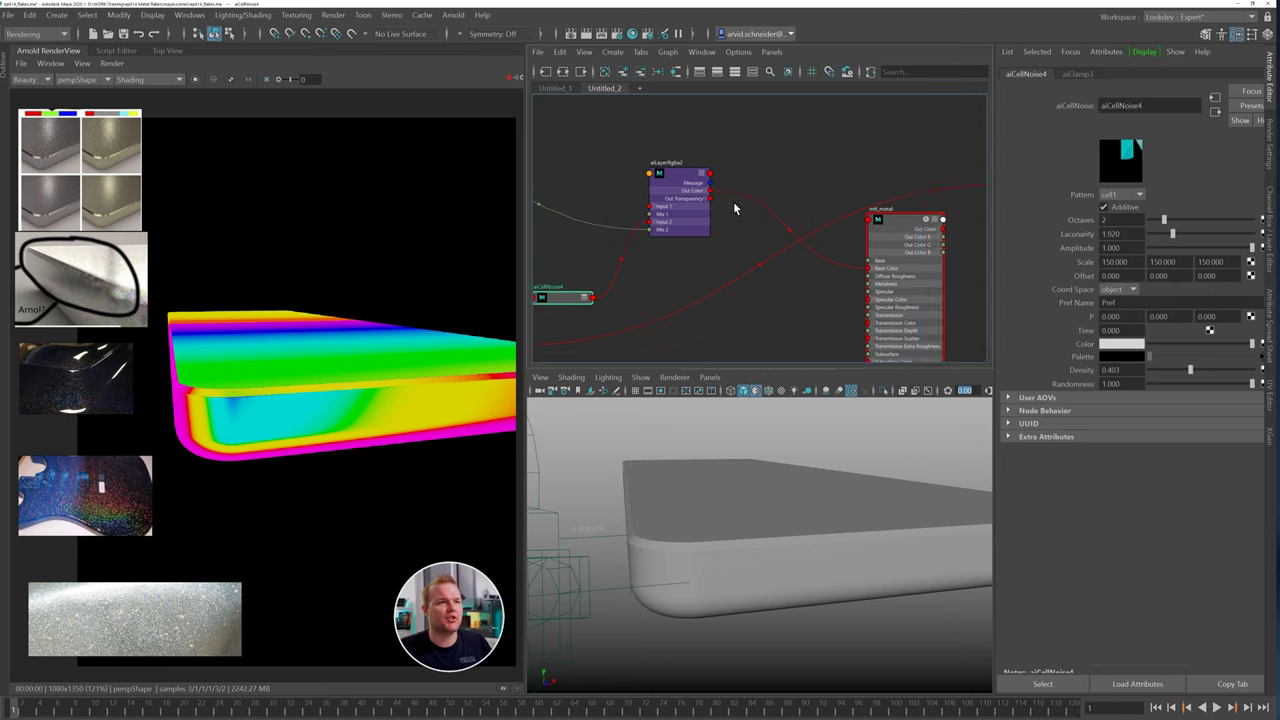
middle_click_drag(865, 187, 811, 206, "alt")
middle_click_drag(921, 229, 843, 231, "alt")
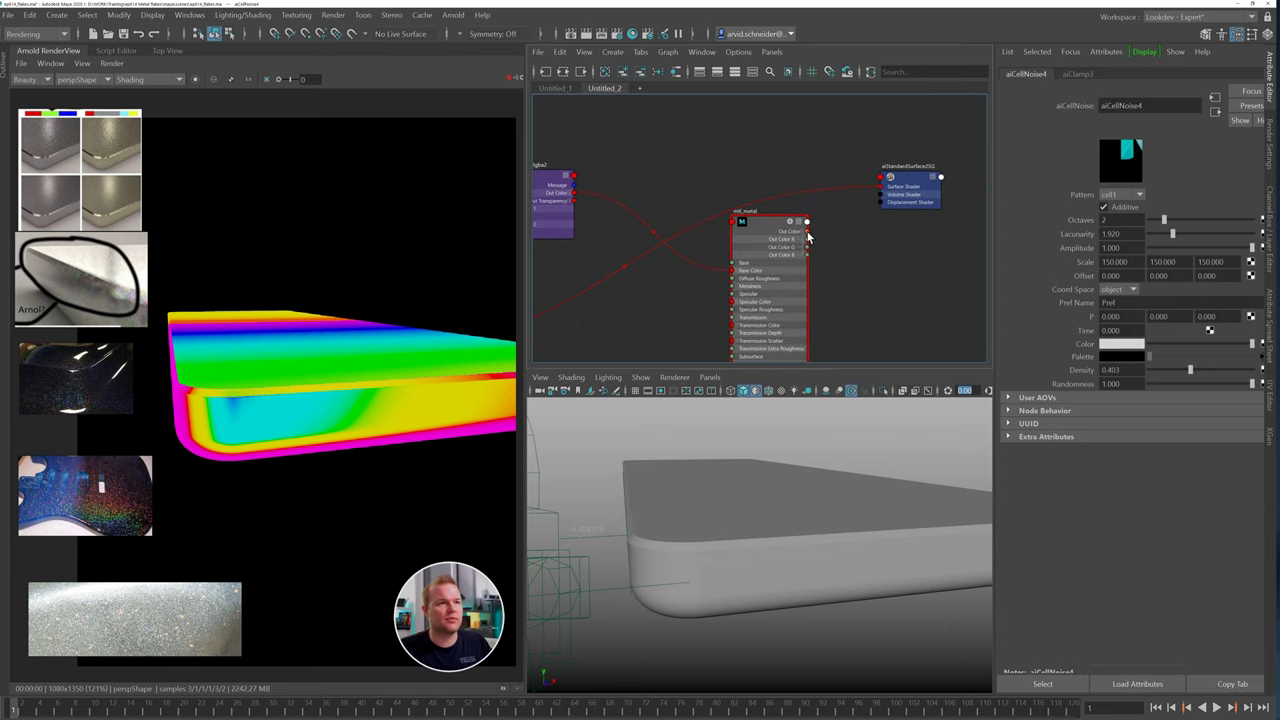
left_click_drag(807, 236, 881, 186)
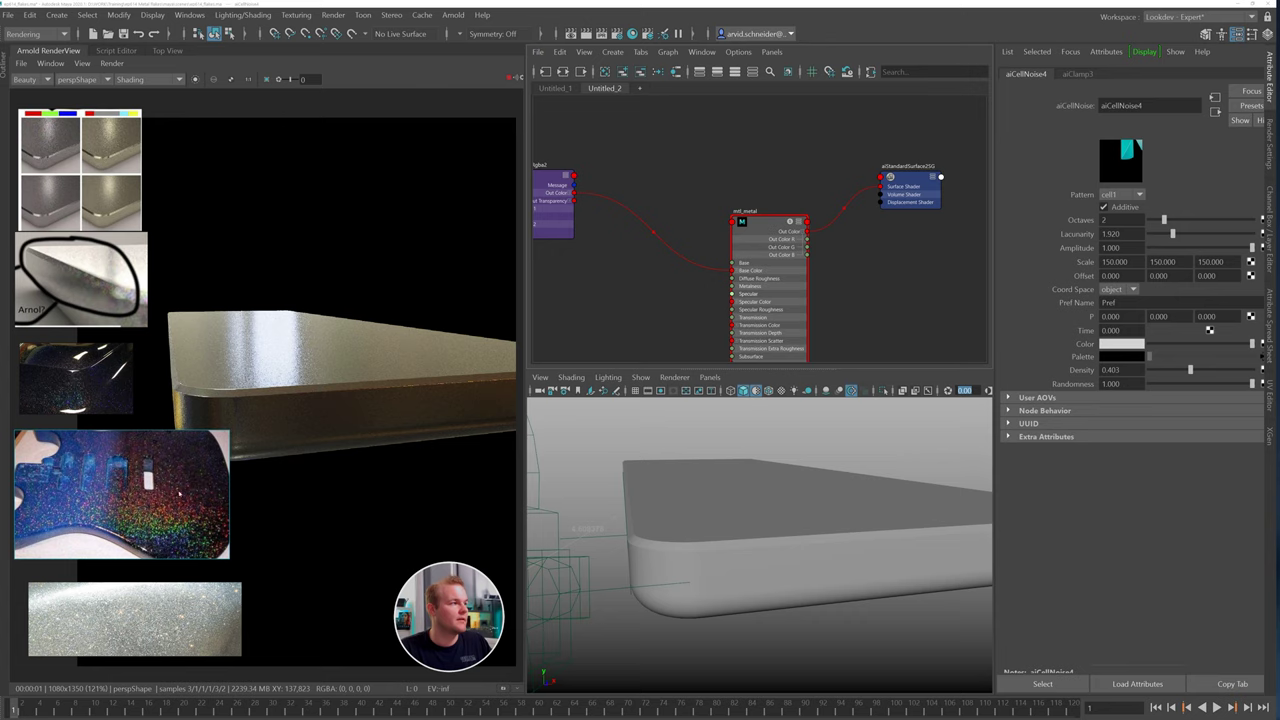
Show the render at 1:1 scale and switch the render camera to mainShape
left_click(250, 80)
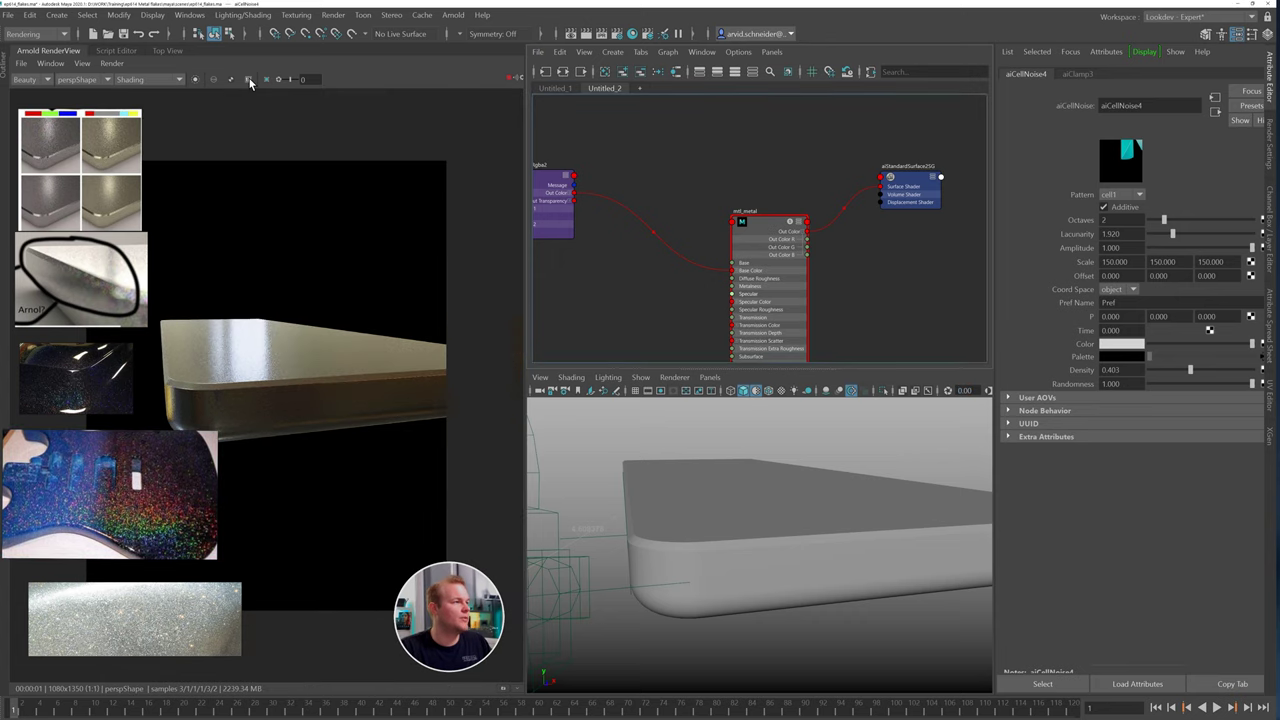
left_click(100, 80)
left_click(80, 100)
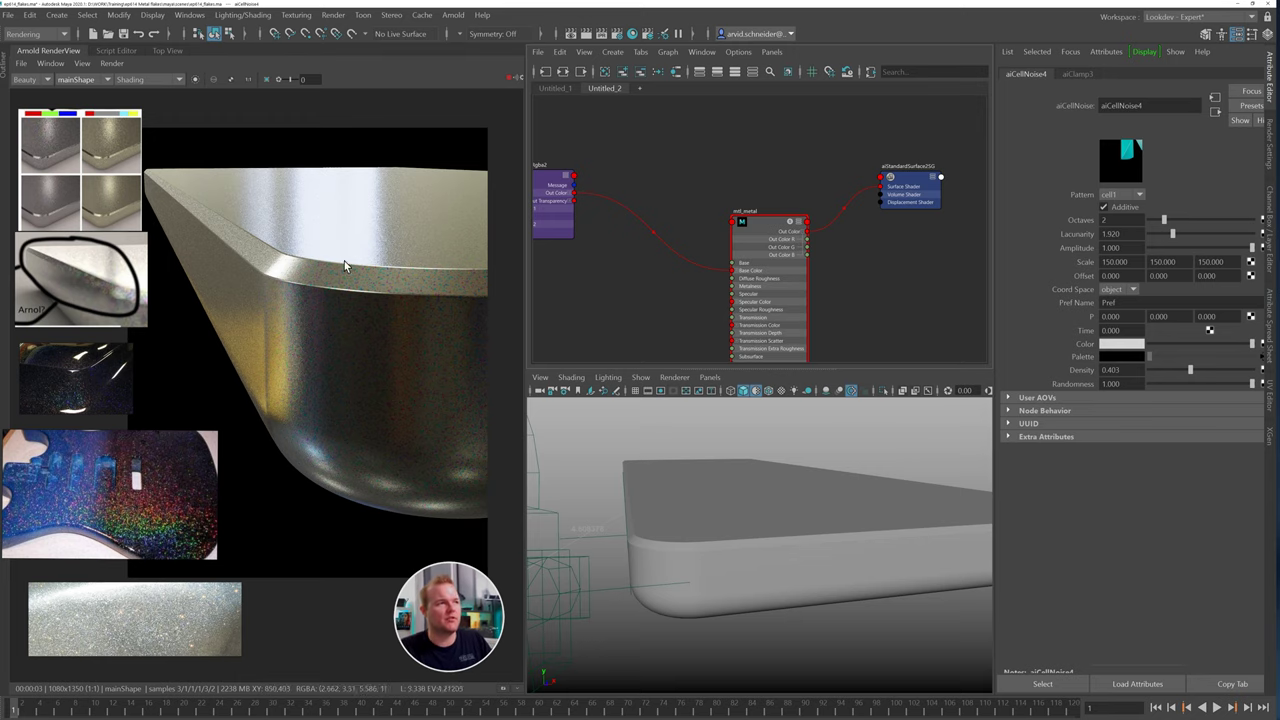
Align aiCellNoise4 with the clamp node's row and collapse aiLayerRgba2
middle_click_drag(708, 303, 933, 204, "alt")
scroll(804, 256, "down", 4)
left_click_drag(775, 226, 783, 245)
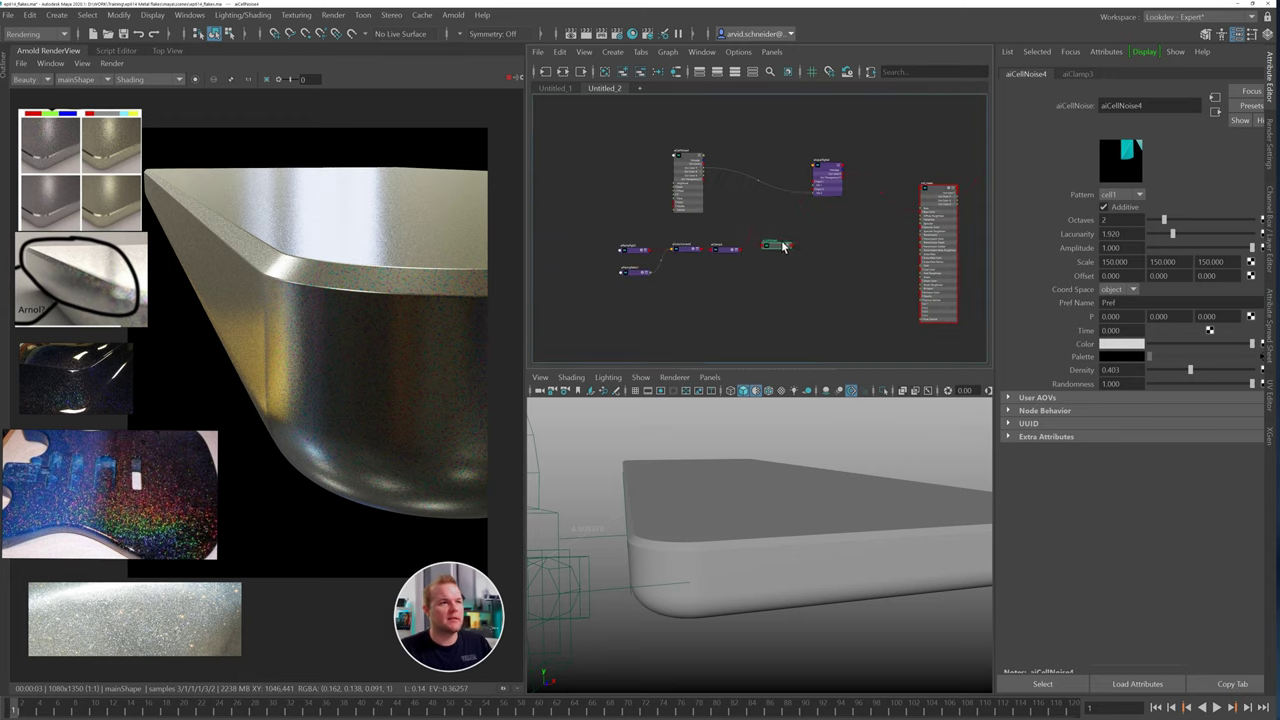
left_click(826, 176)
key("1")
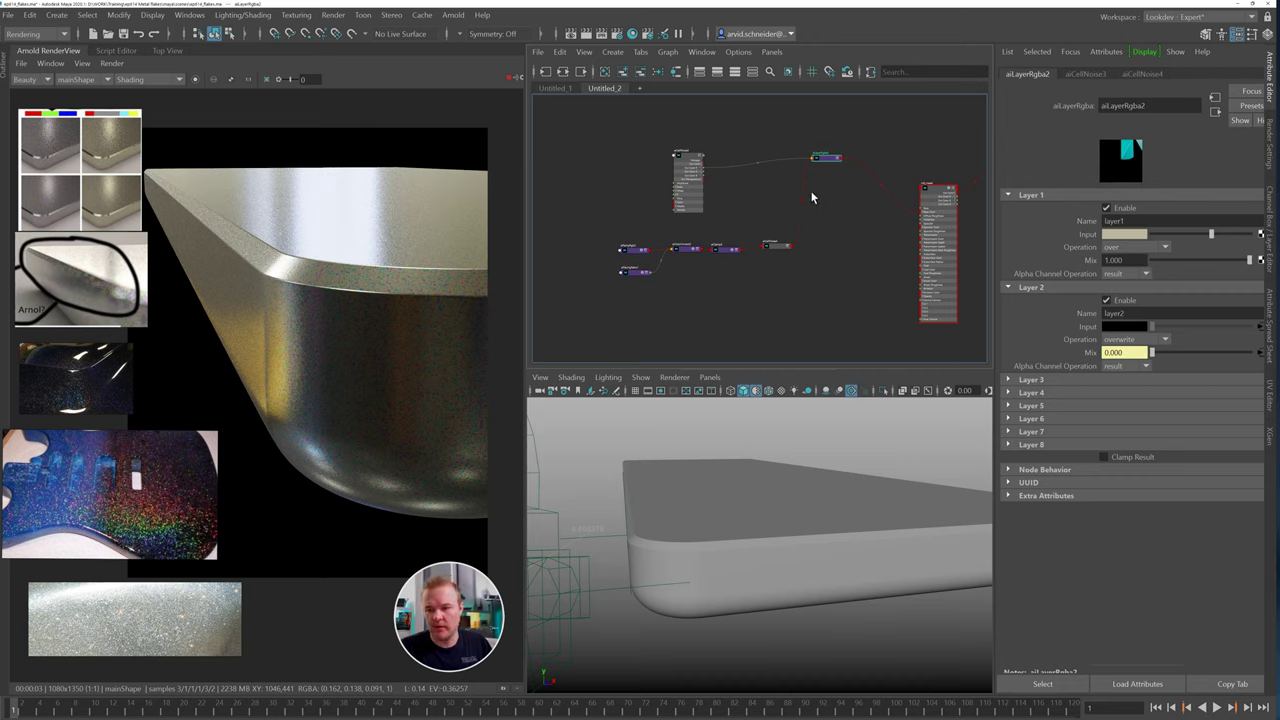
Create an aiThinFilm node and place it below the color correct and clamp chain
scroll(755, 295, "up", 2)
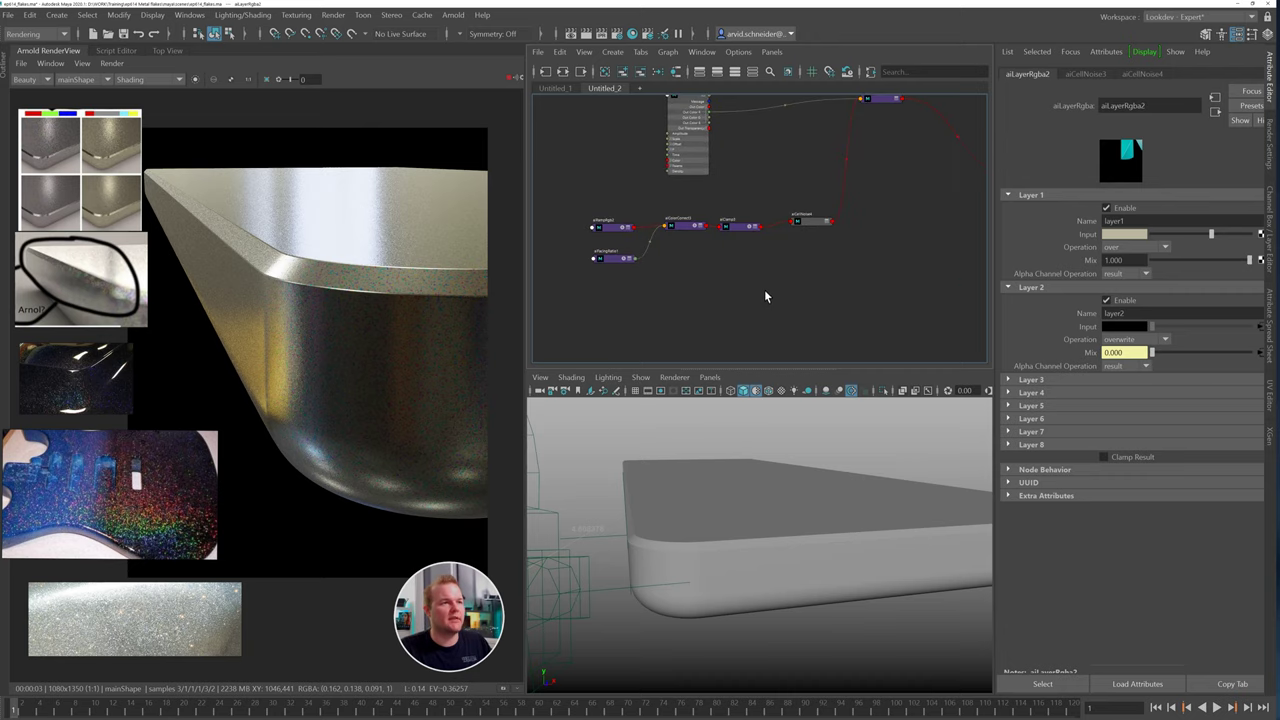
left_click(764, 289)
key("Tab")
type("thi")
key("Return")
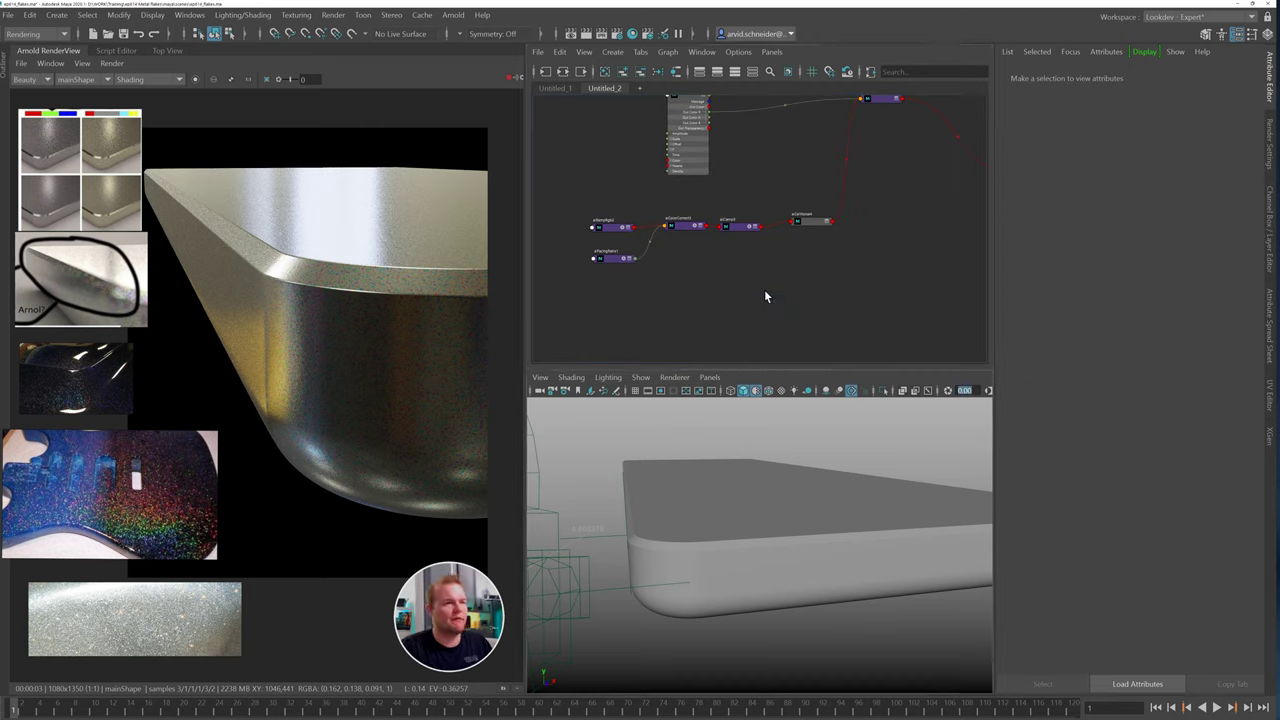
left_click_drag(793, 307, 684, 322)
Expand aiLayerRgba2 and connect the thin film node's Out Color to its Input 2
middle_click_drag(838, 198, 740, 340, "alt")
left_click(792, 155)
key("3")
left_click(643, 329)
left_click(751, 228)
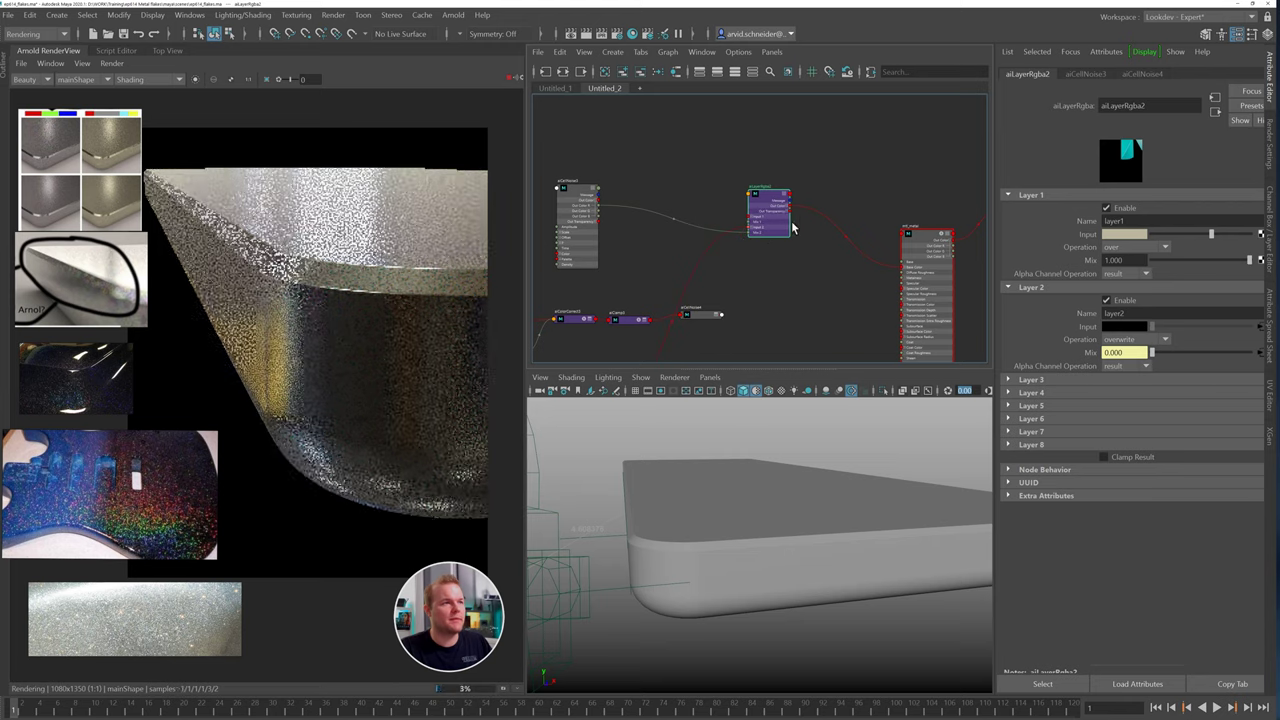
Preview aiThinFilm2 by connecting its Out Color to the shading group's Surface Shader, and display its attributes
middle_click_drag(740, 293, 780, 184, "alt")
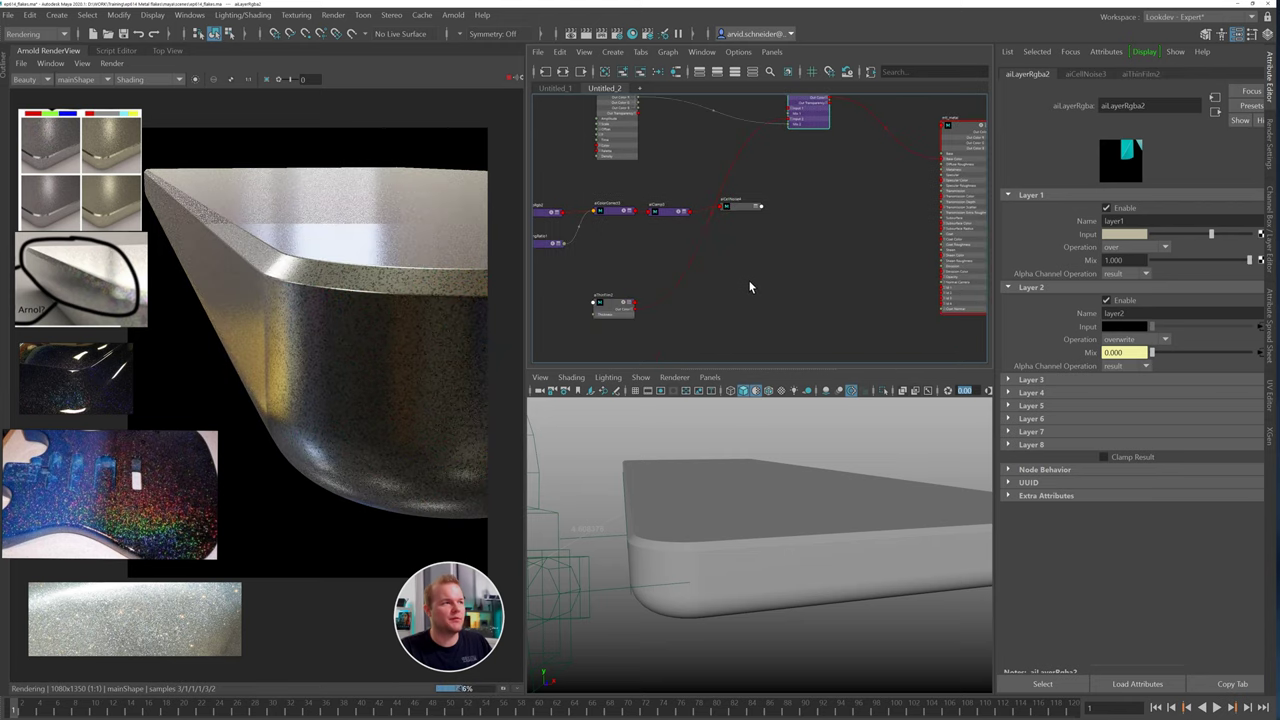
middle_click_drag(649, 317, 643, 310, "alt")
left_click(630, 303)
mouse_move(829, 217)
middle_mouse_down("alt")
mouse_move(612, 309)
mouse_move(1048, 200)
middle_mouse_up("alt")
left_click(821, 187)
left_click(827, 307)
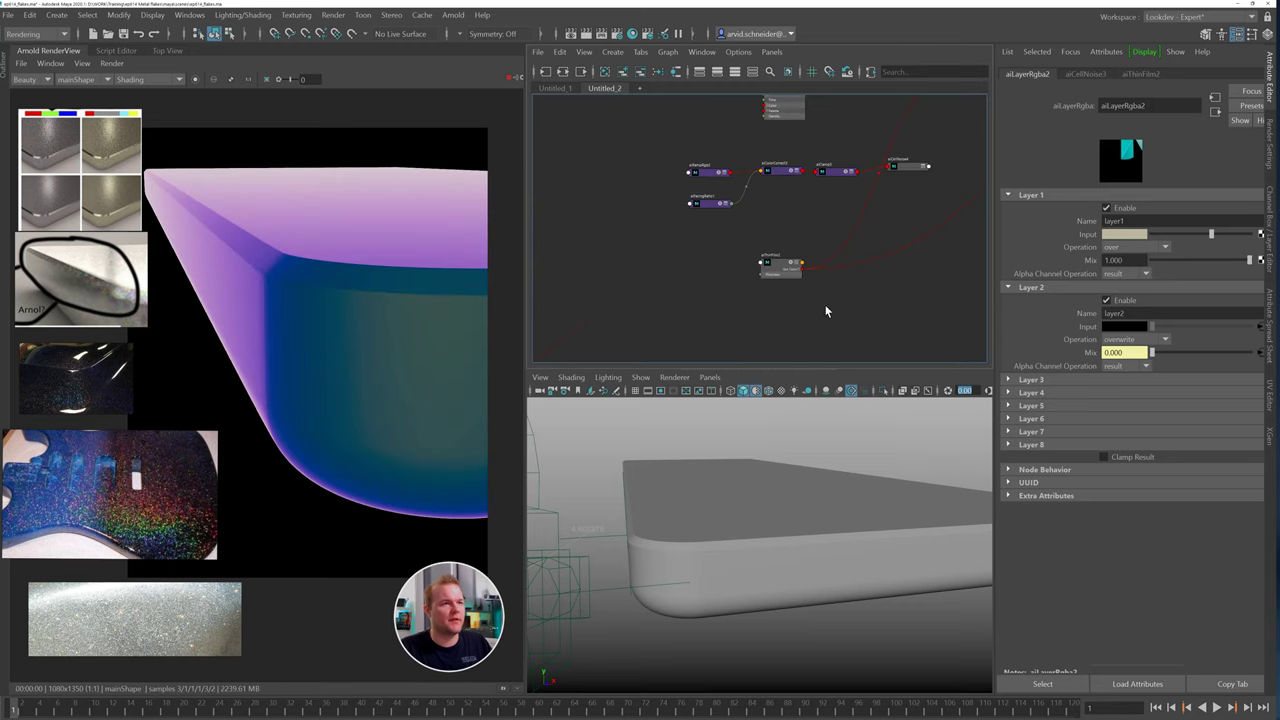
left_click(772, 268)
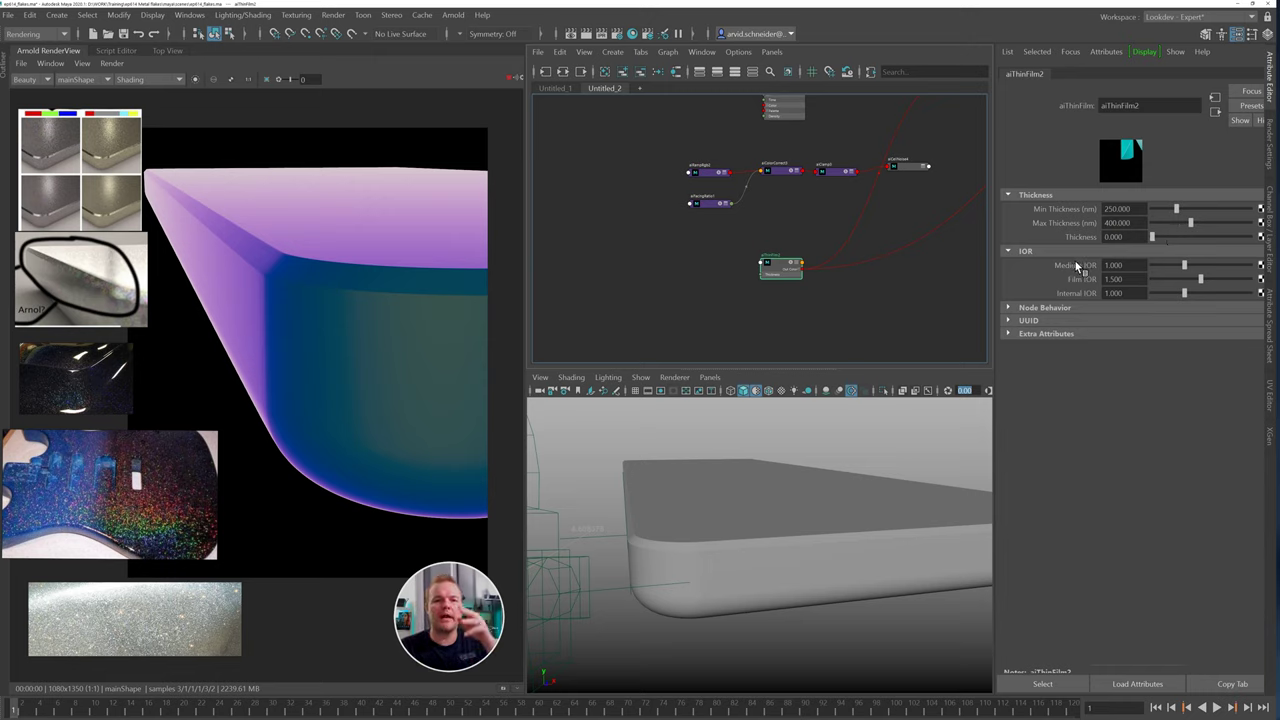
Create an aiNoise node beside the thin film node and connect its Out Color R to aiThinFilm2's Thickness
left_click(598, 275)
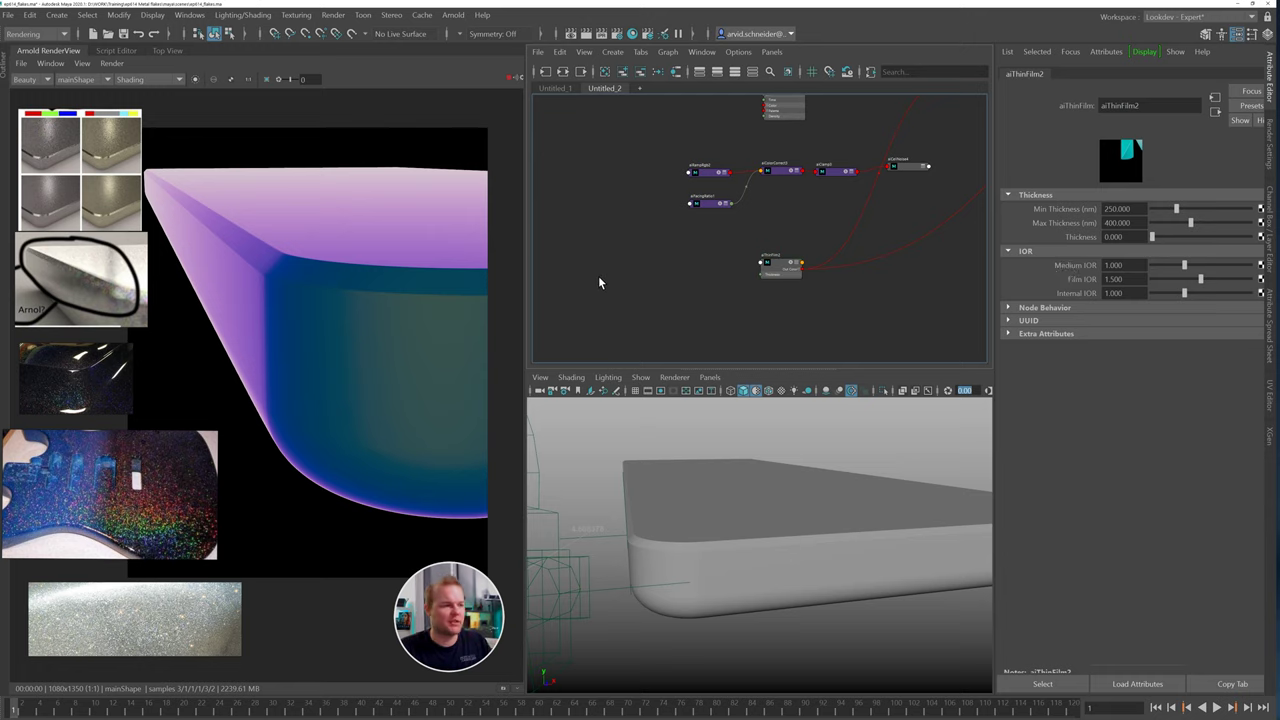
key("Tab")
type("aino")
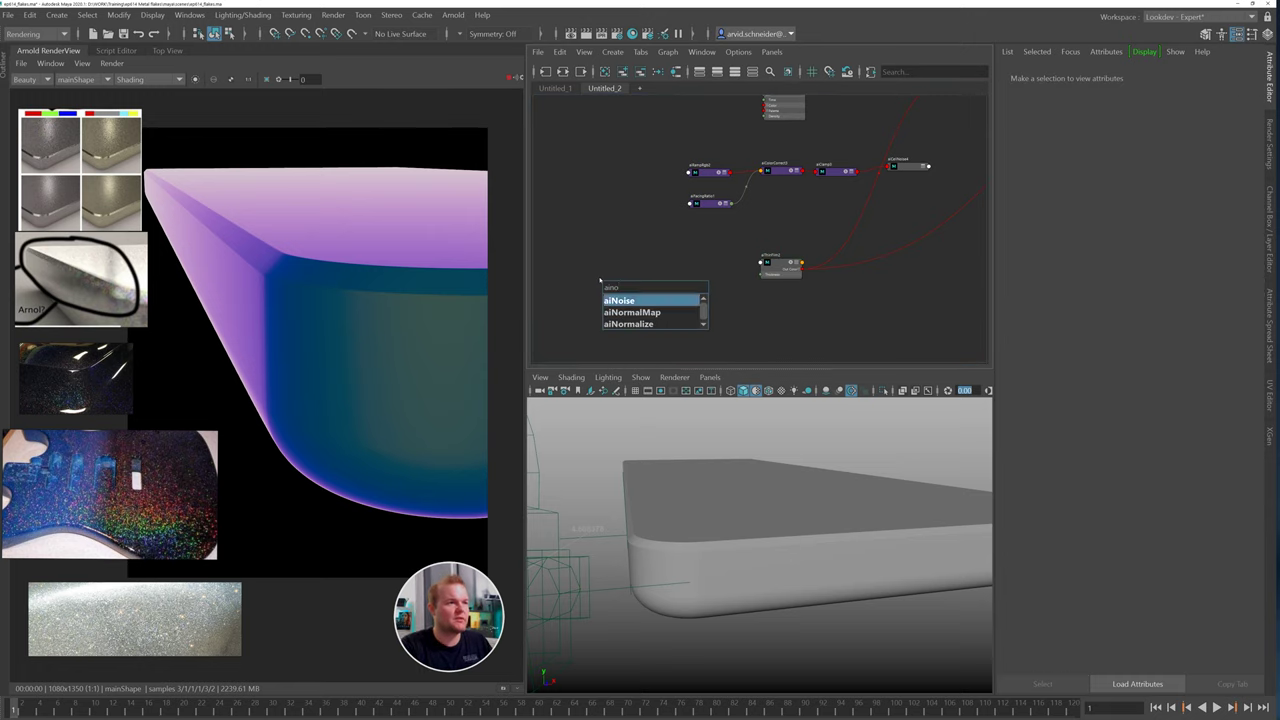
key("Return")
scroll(710, 285, "up", 2)
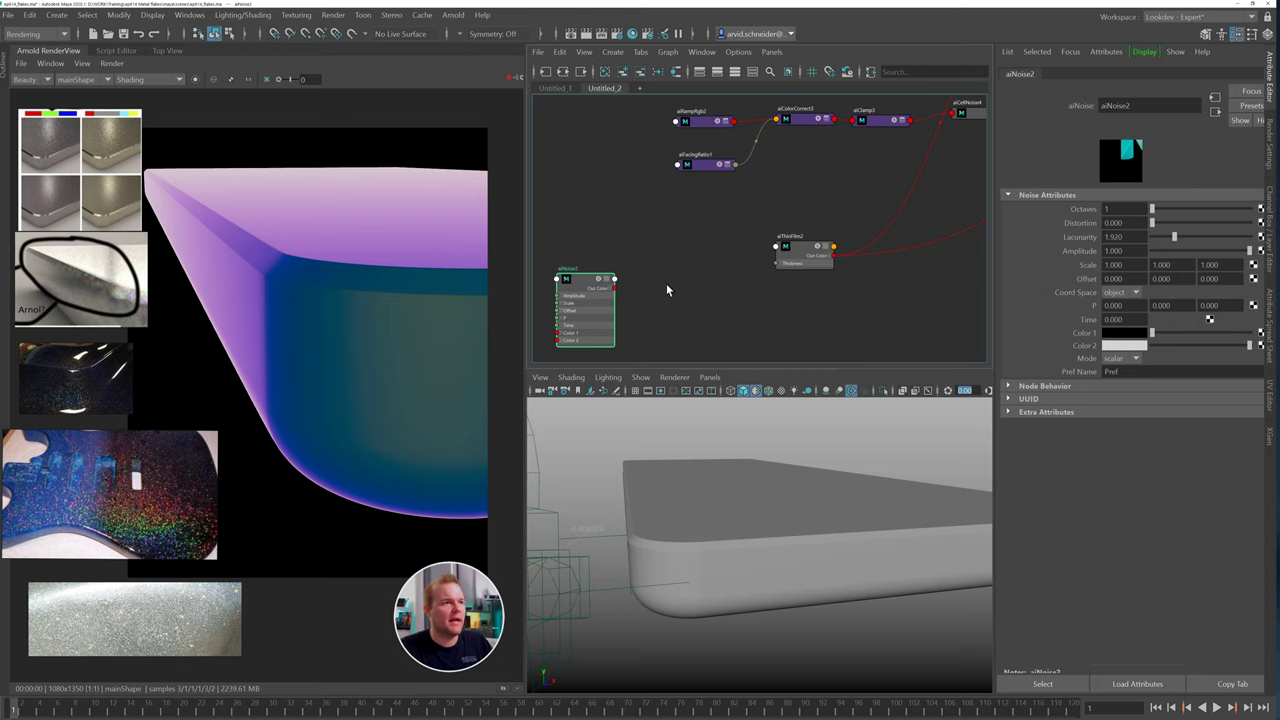
left_click(611, 289)
left_click_drag(615, 296, 776, 263)
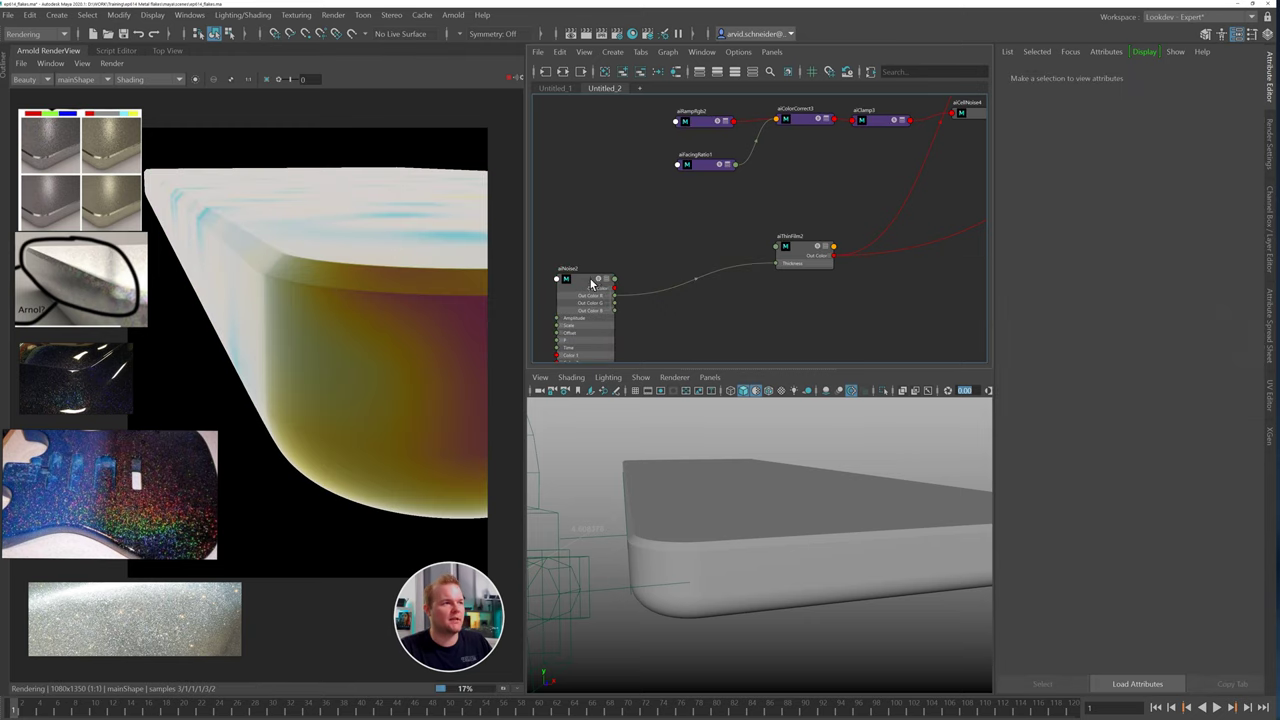
left_click_drag(591, 285, 613, 271)
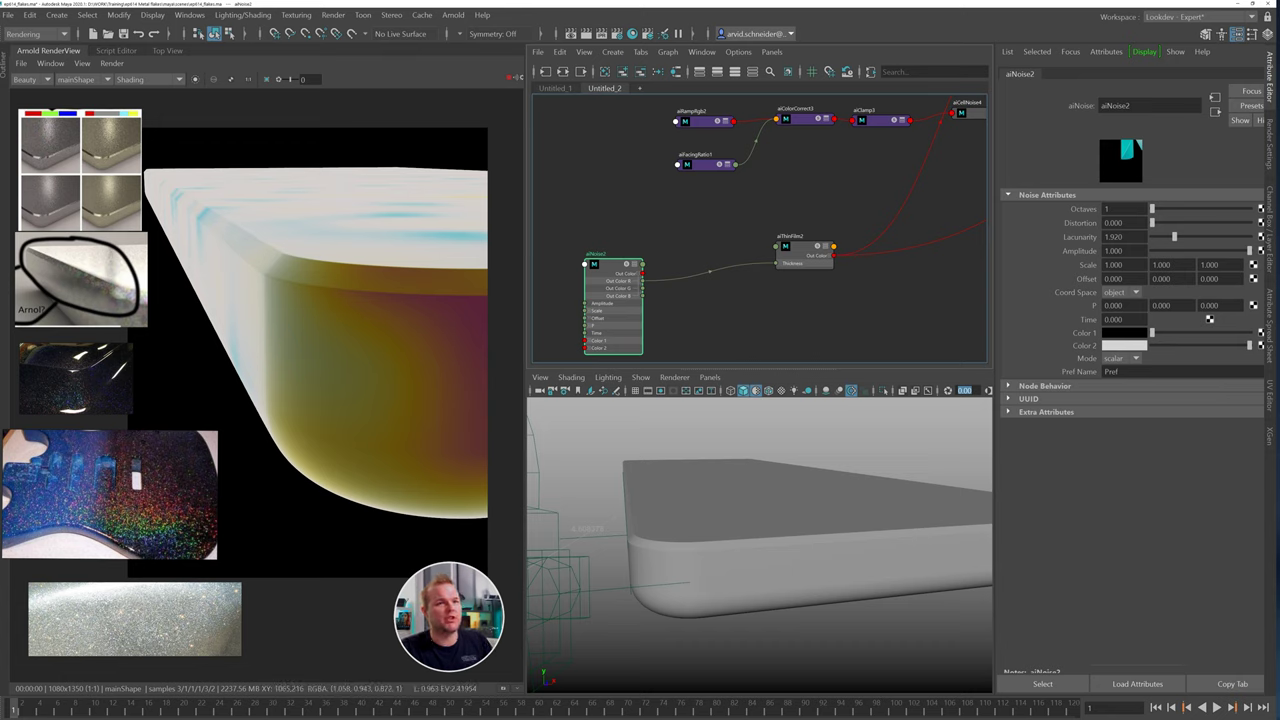
Set aiNoise2's Scale to 0.05 on all three axes
left_click_drag(1127, 265, 1046, 260)
type("0.05")
key("Tab")
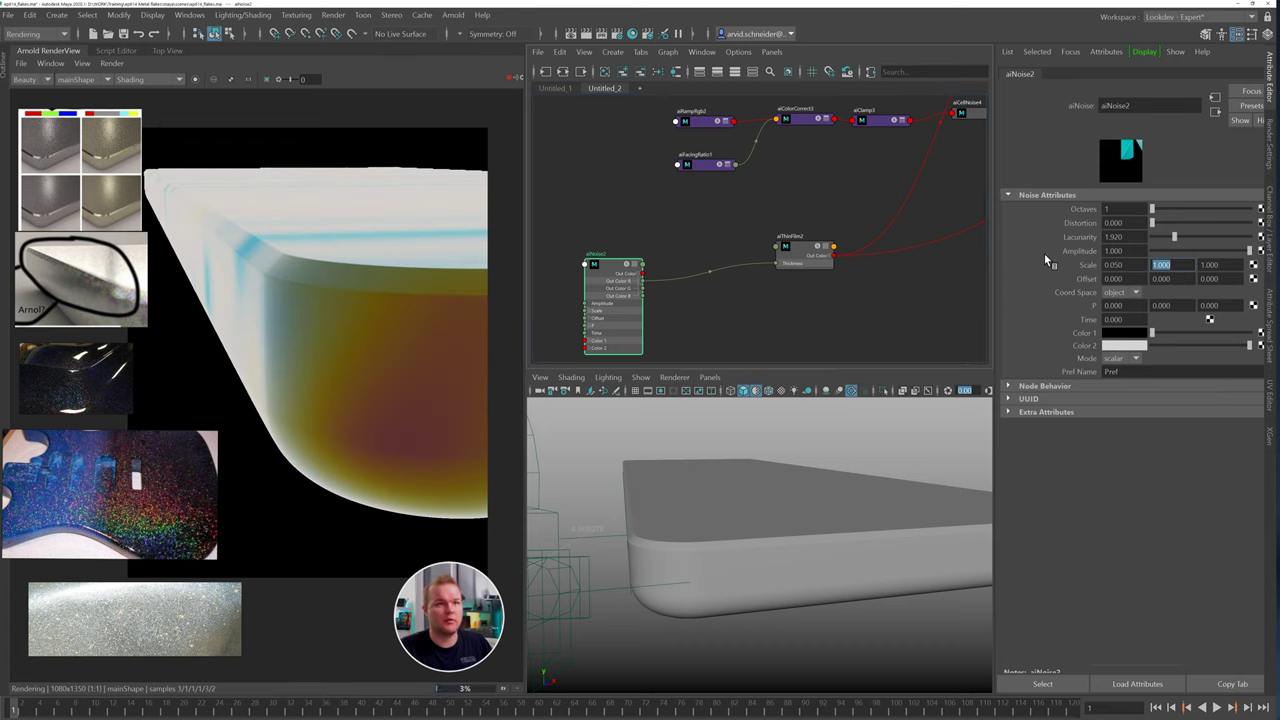
type("0.05")
key("Tab")
type("0.05")
key("Tab")
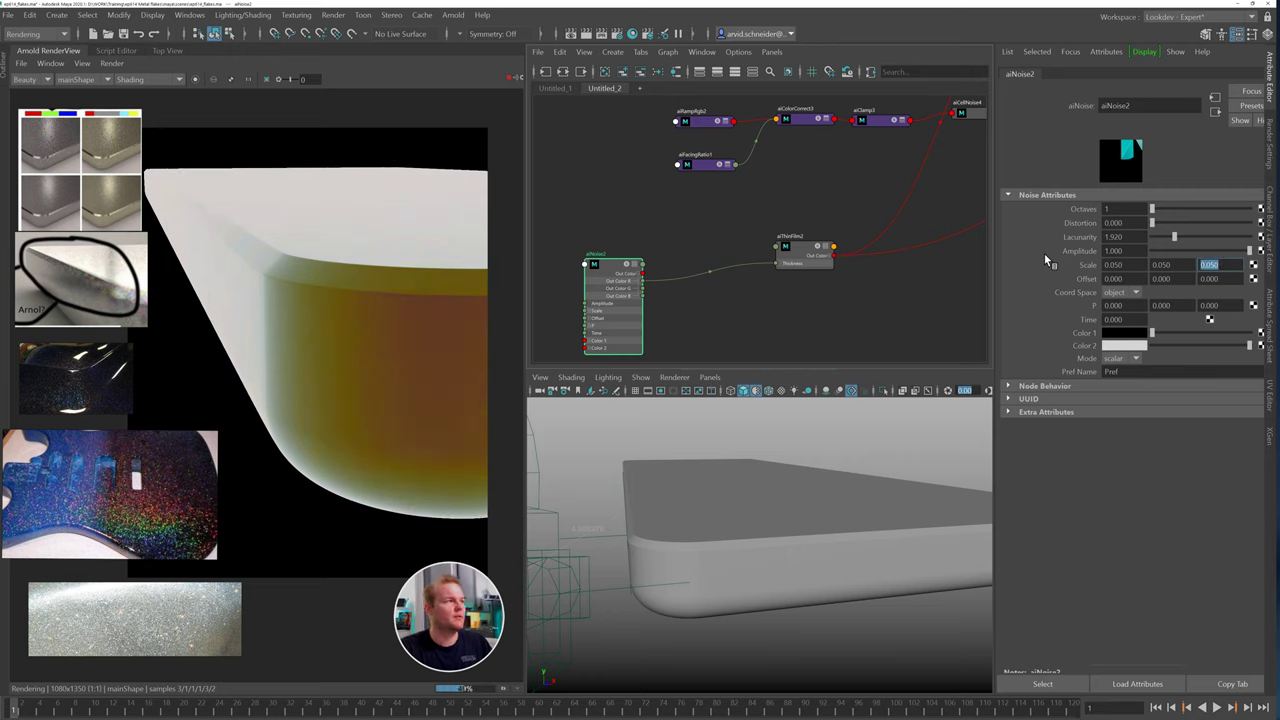
Set aiThinFilm2's Max Thickness to about 781 nm
left_click(791, 263)
left_click_drag(791, 263, 784, 266)
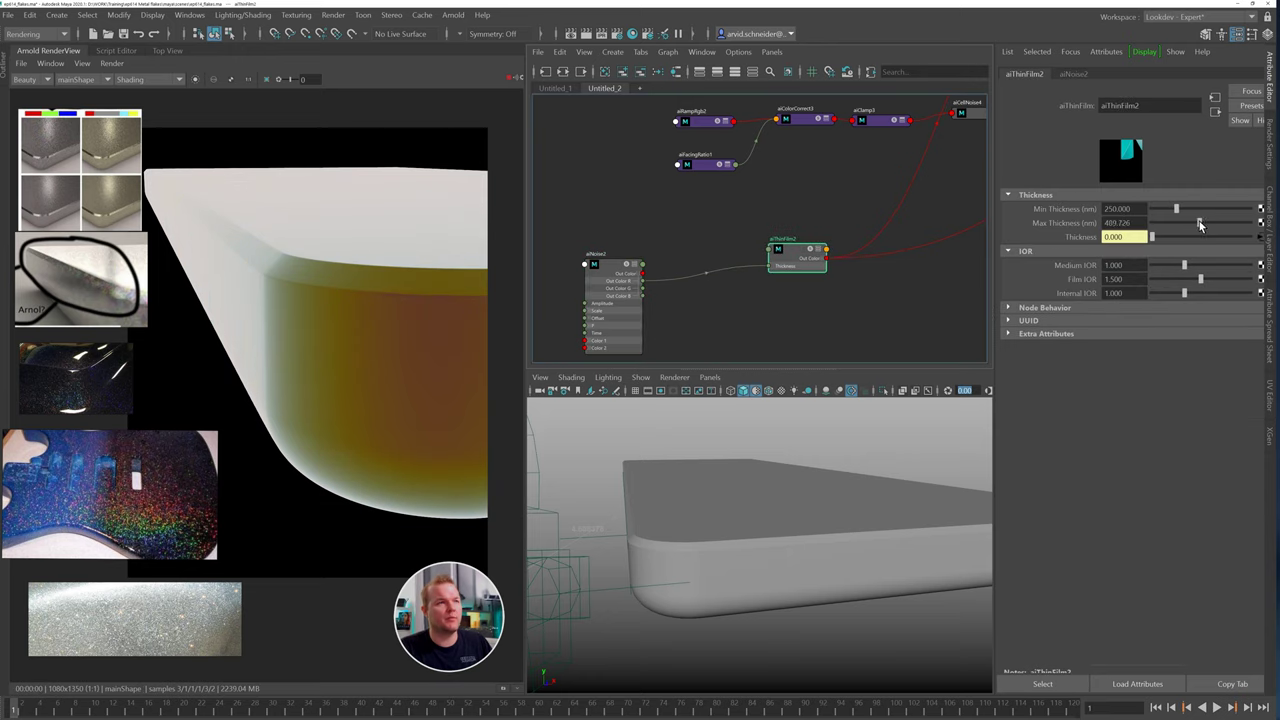
left_click_drag(1200, 225, 1228, 225)
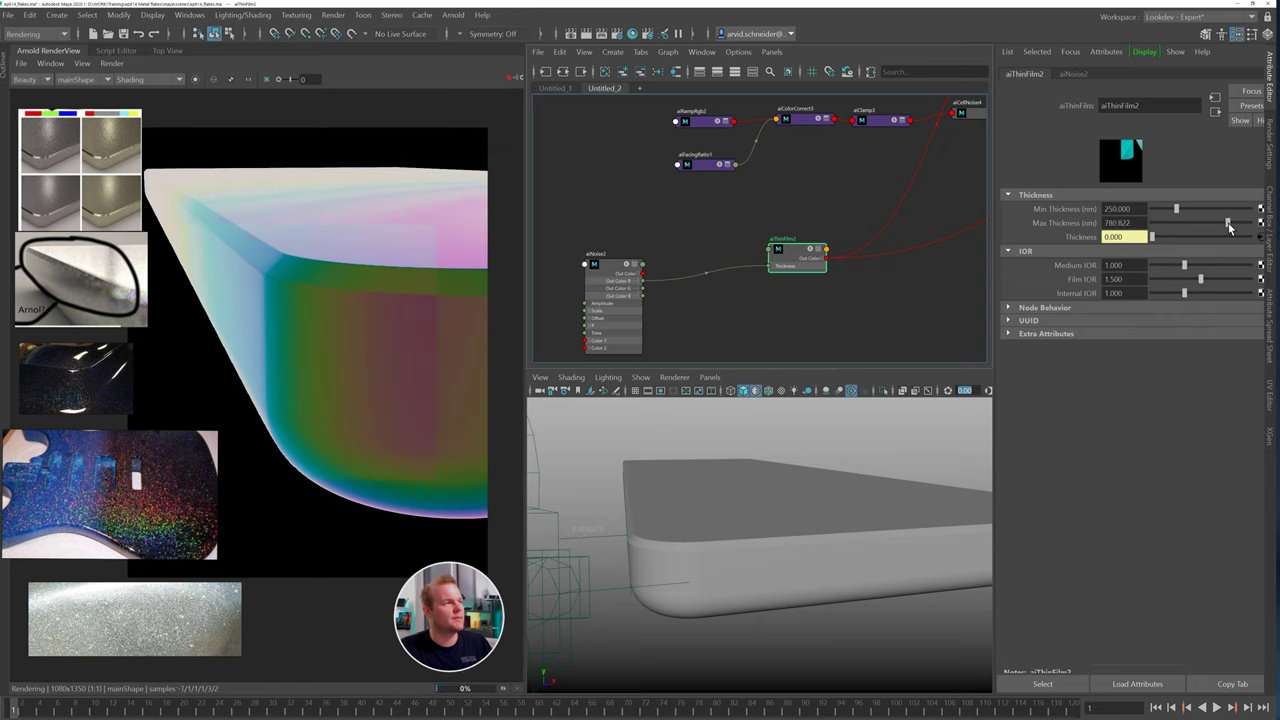
Render through the perspShape camera and view the slab's top face obliquely from above
left_click(104, 82)
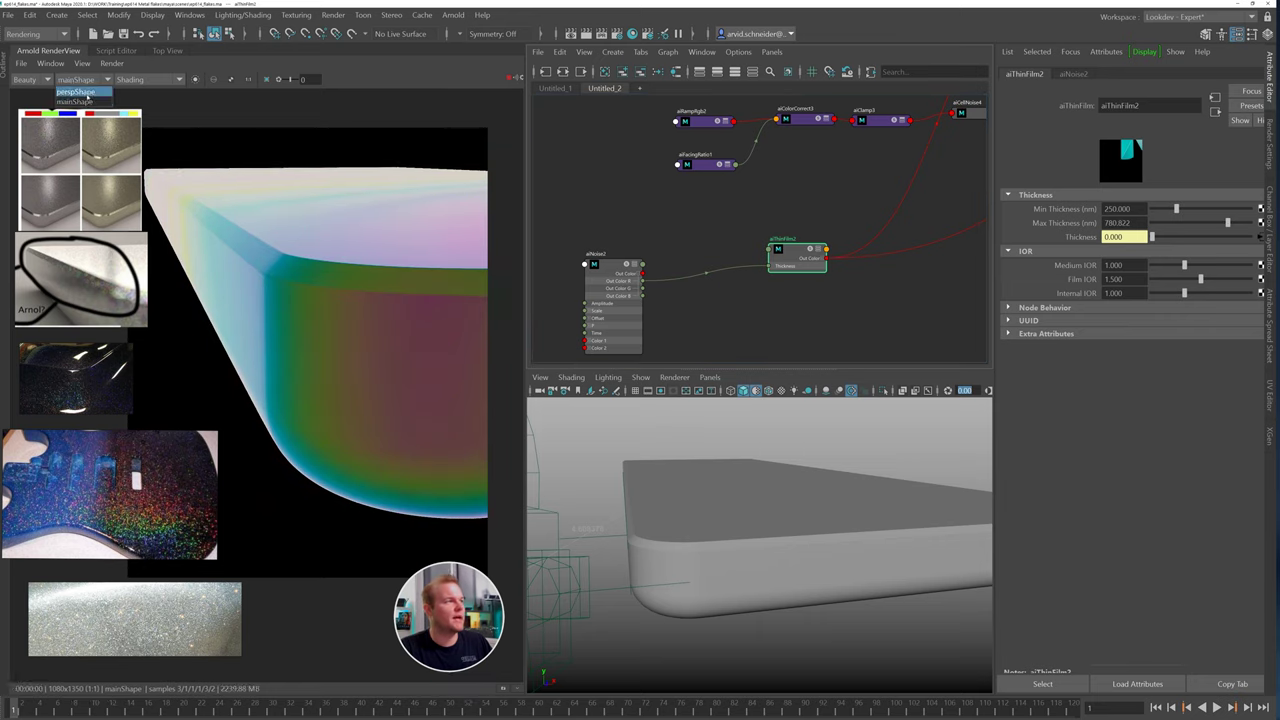
left_click(80, 100)
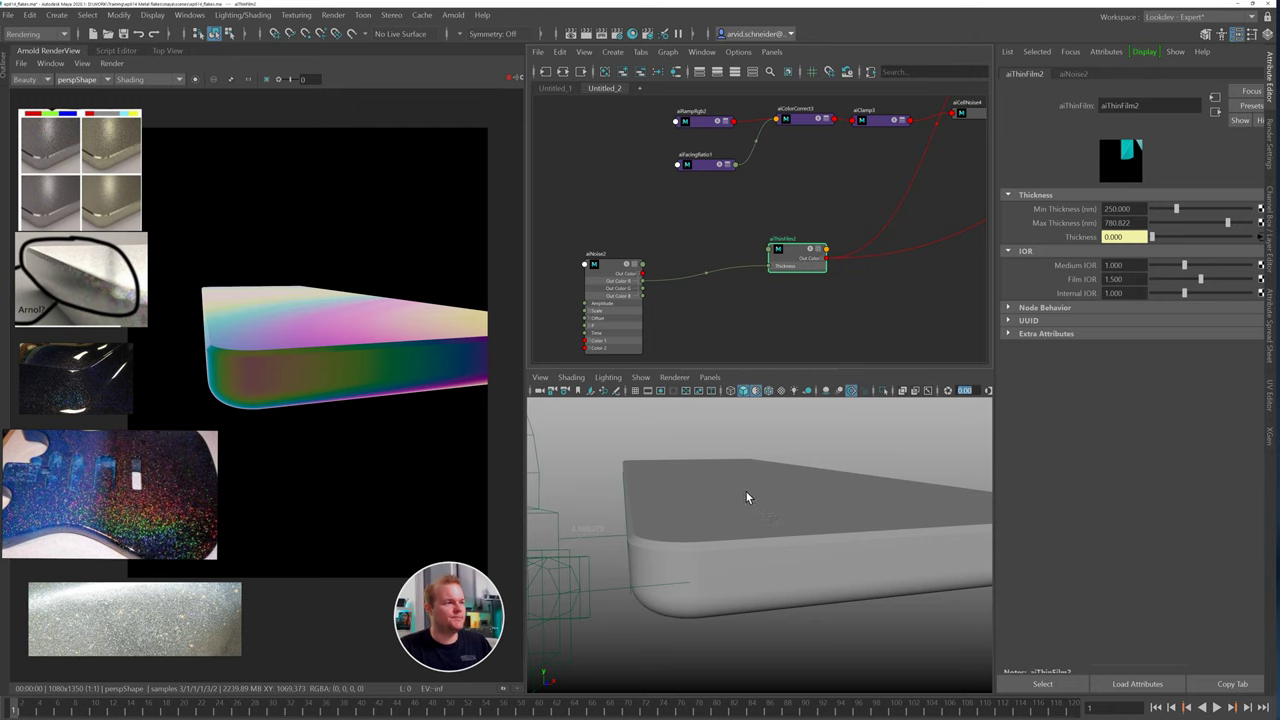
left_click_drag(745, 497, 815, 495, "alt")
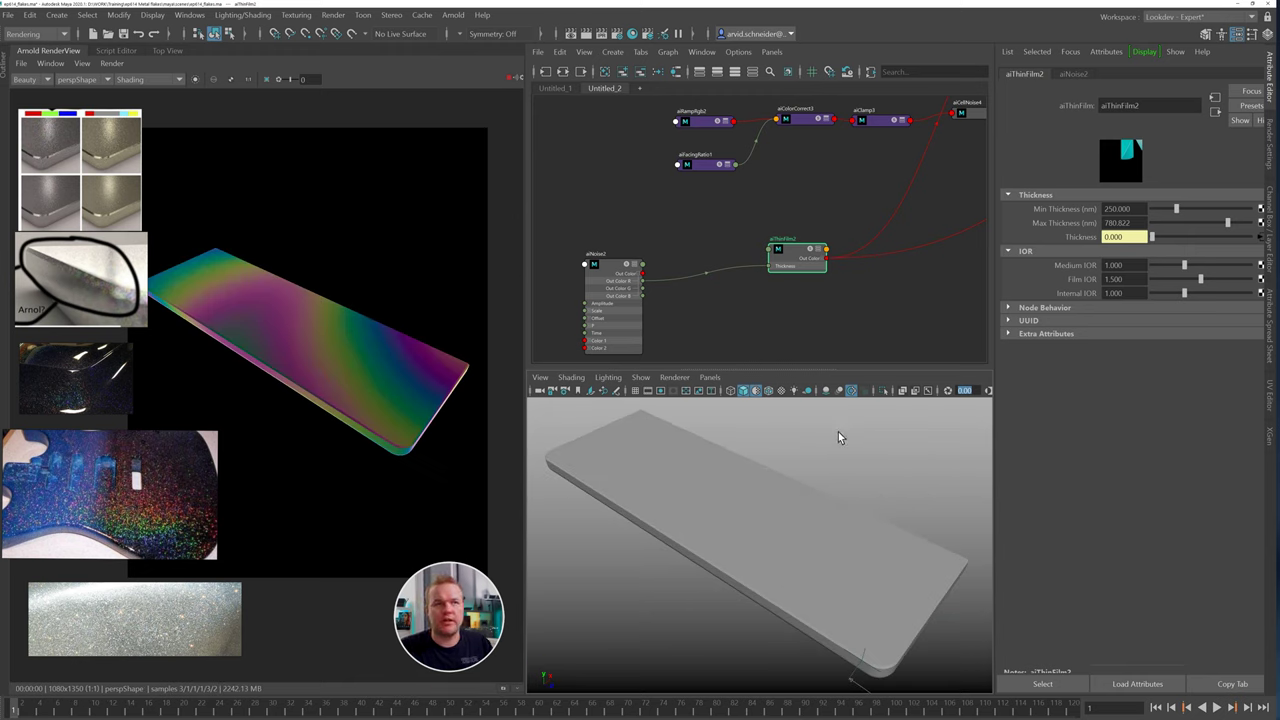
Move the aiNoise2 node closer to aiThinFilm2 in the shading graph
middle_click_drag(811, 202, 742, 271, "alt")
middle_click_drag(680, 303, 766, 247, "alt")
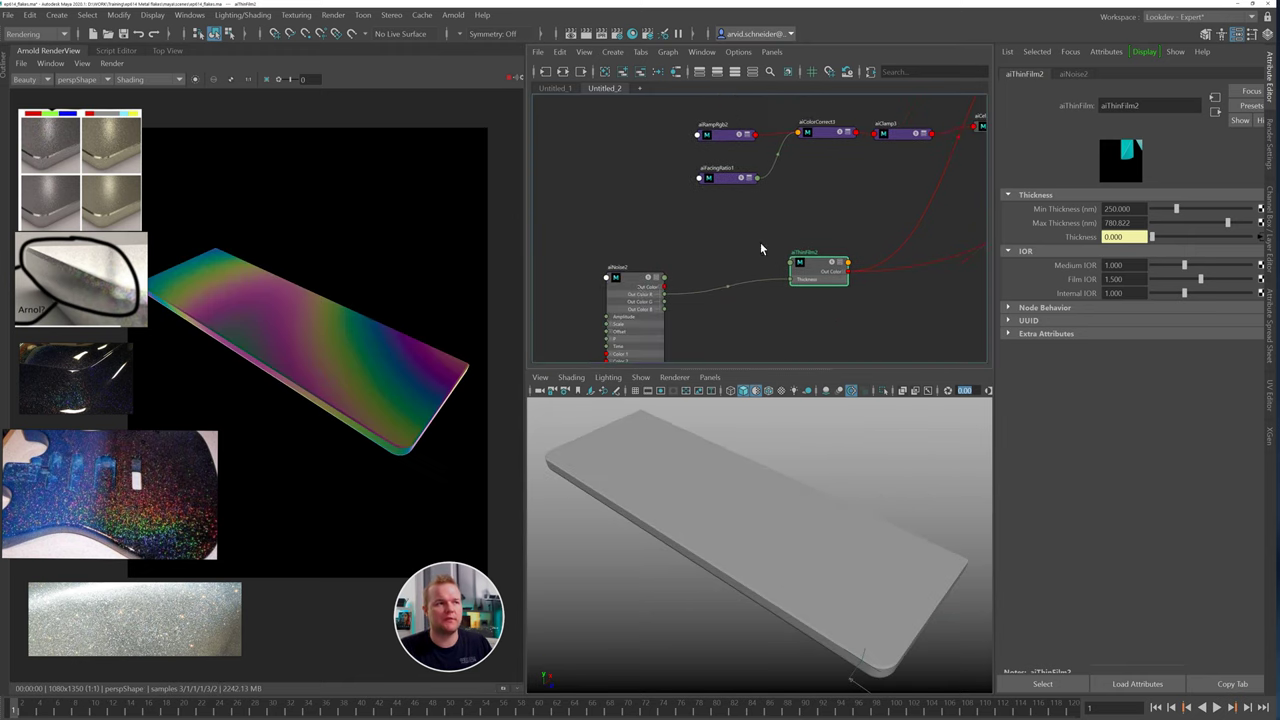
left_click_drag(638, 290, 687, 274)
middle_click_drag(837, 229, 792, 250, "alt")
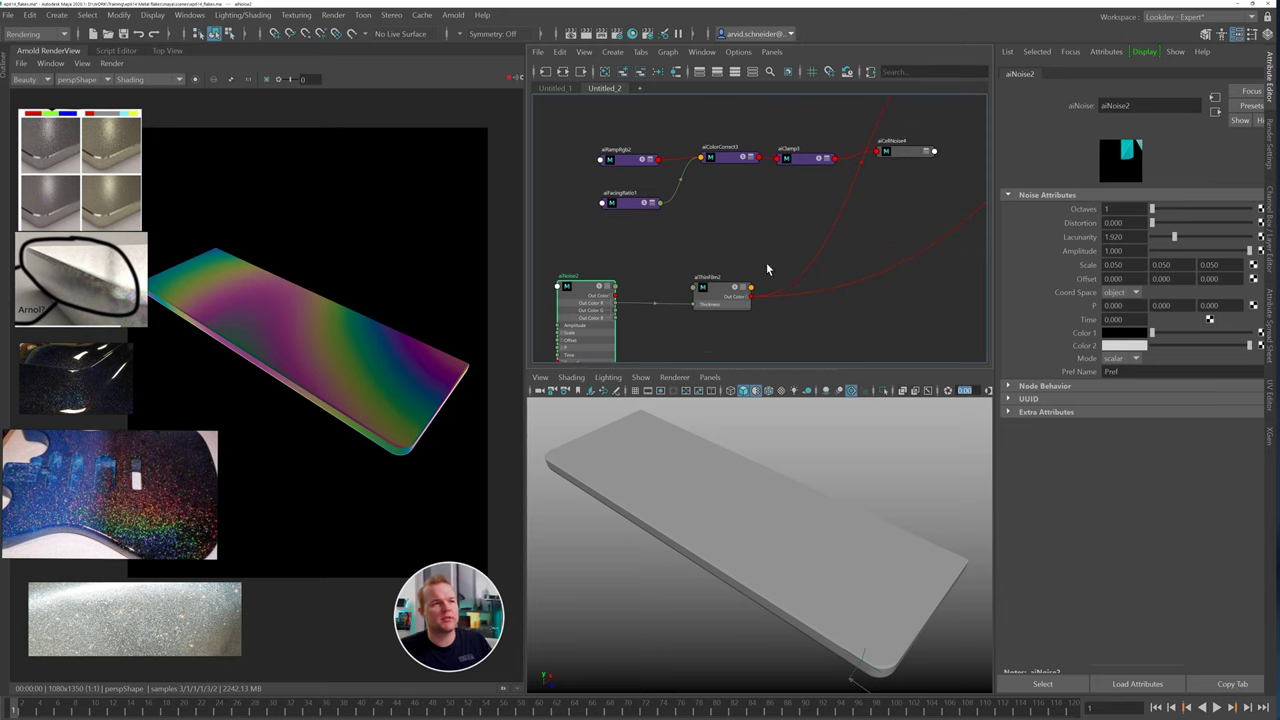
Preview aiLayerRgba2 on the slab by connecting its Out Color to the shading group's Surface Shader
right_click_drag(730, 247, 706, 242, "alt")
middle_click_drag(871, 223, 803, 245, "alt")
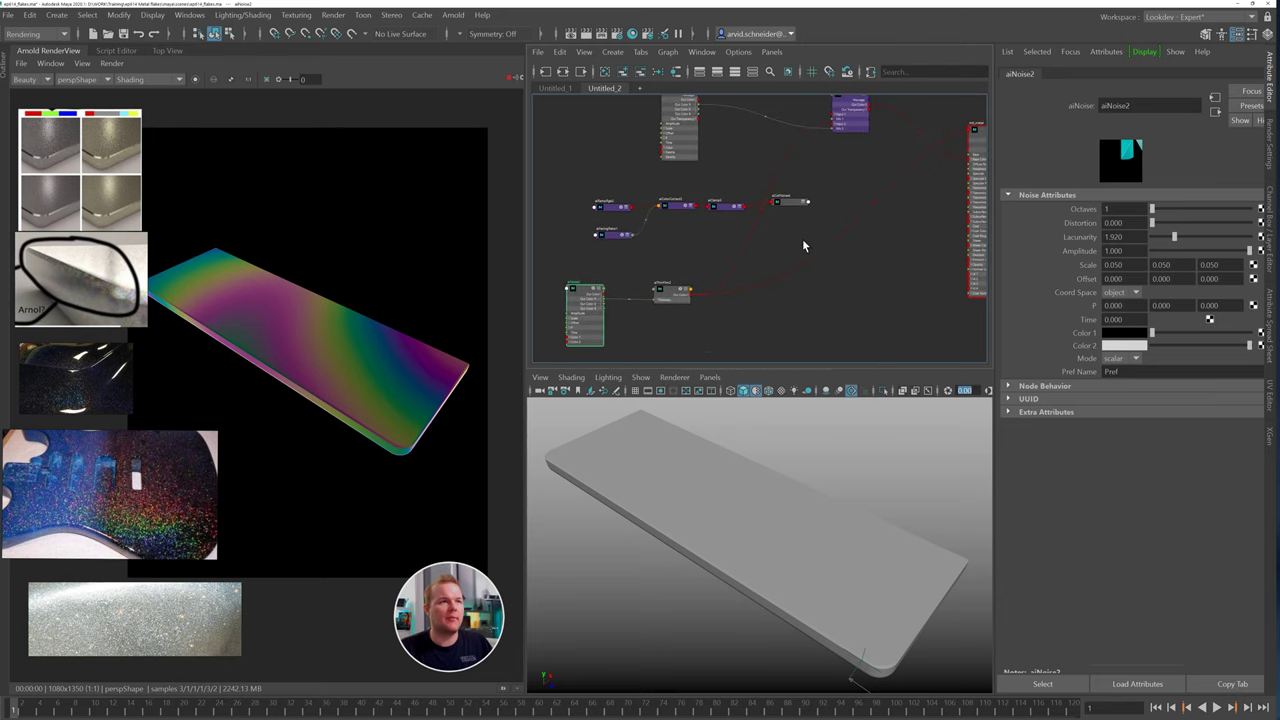
right_click_drag(842, 164, 909, 131, "alt")
middle_click_drag(883, 110, 763, 222, "alt")
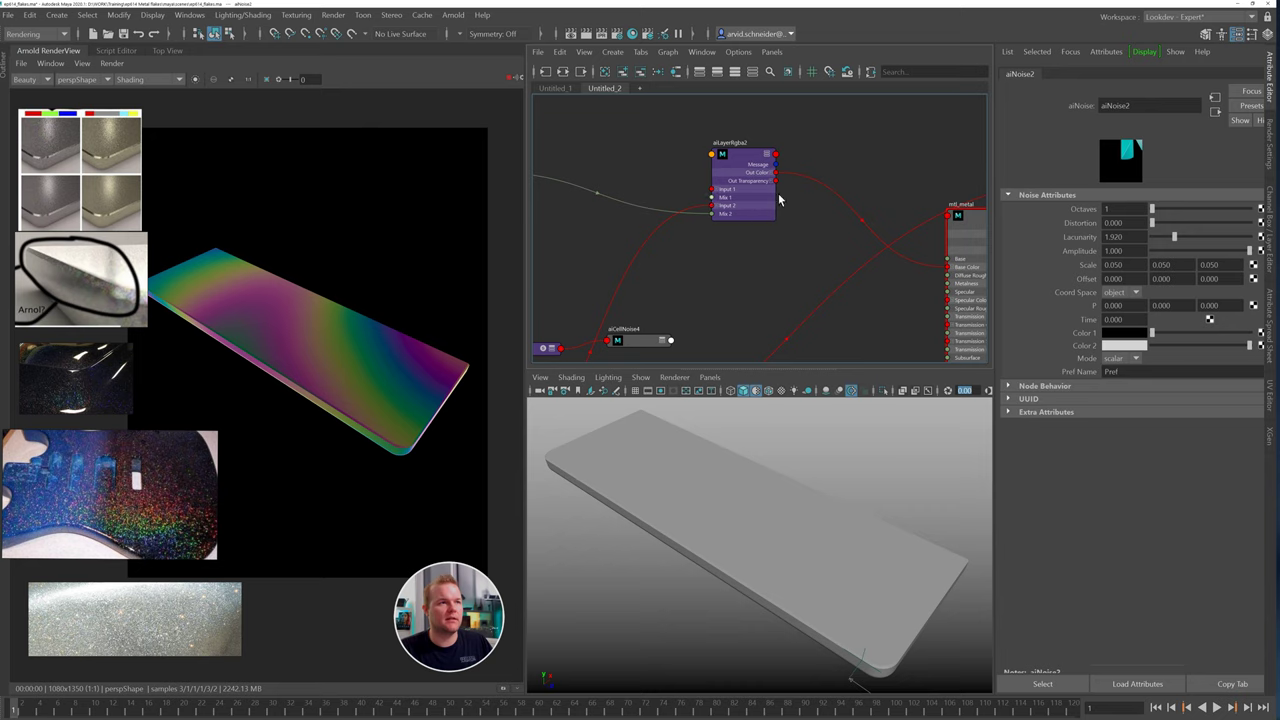
left_click(777, 173)
middle_click_drag(851, 164, 645, 191, "alt")
left_click(899, 205)
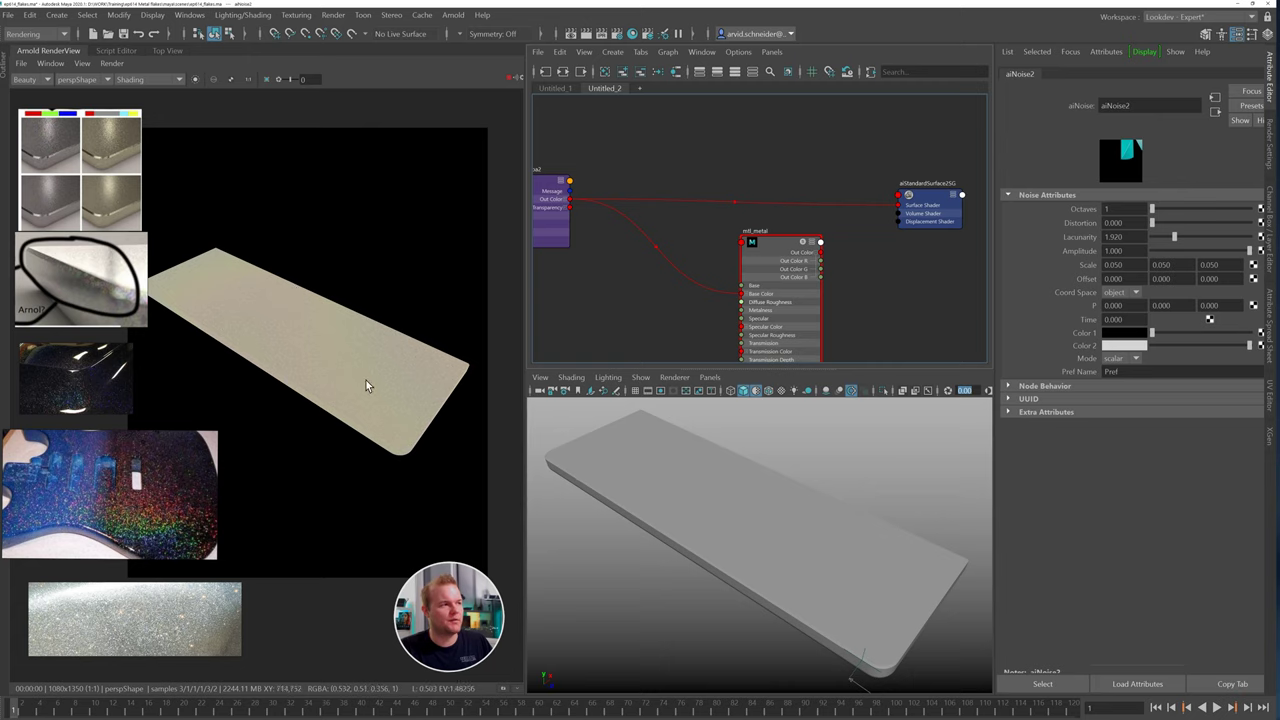
left_click_drag(831, 523, 793, 515, "alt")
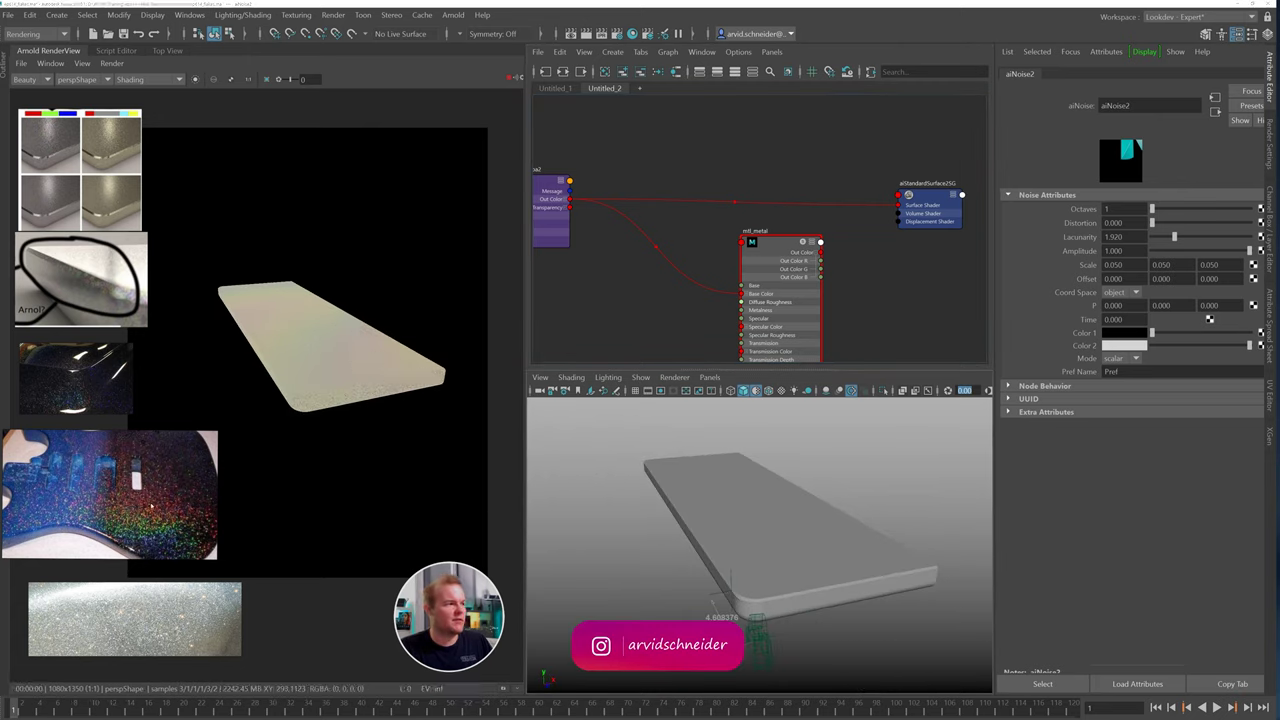
Enlarge the guitar reference image to examine its multicolored flakes, and shrink it again
left_click_drag(141, 515, 332, 474)
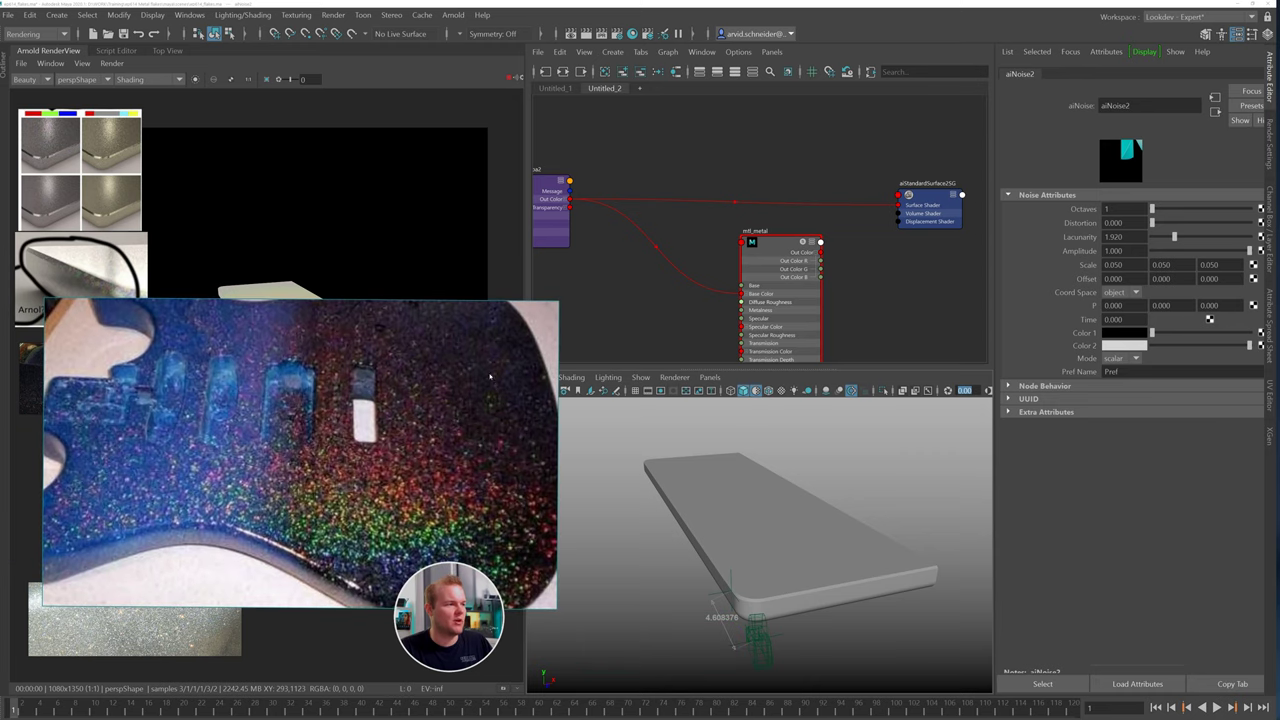
left_click_drag(490, 376, 445, 458)
scroll(400, 485, "down", 8)
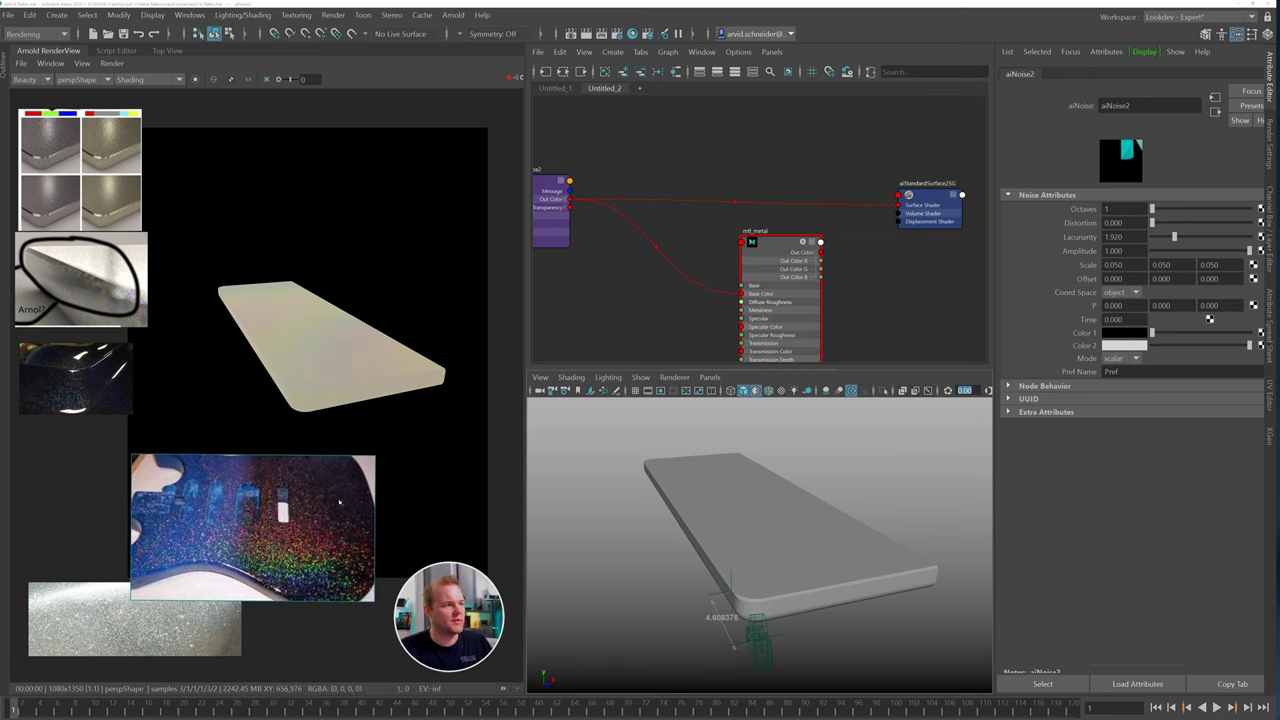
Reconnect mtl_metal's Out Color to the shading group's Surface Shader to render the full metal material
mouse_move(845, 555)
left_mouse_down("alt")
mouse_move(866, 553)
mouse_move(854, 603)
mouse_move(820, 556)
mouse_move(823, 534)
mouse_move(848, 551)
mouse_move(847, 568)
mouse_move(852, 558)
left_mouse_up("alt")
left_click_drag(818, 256, 899, 205)
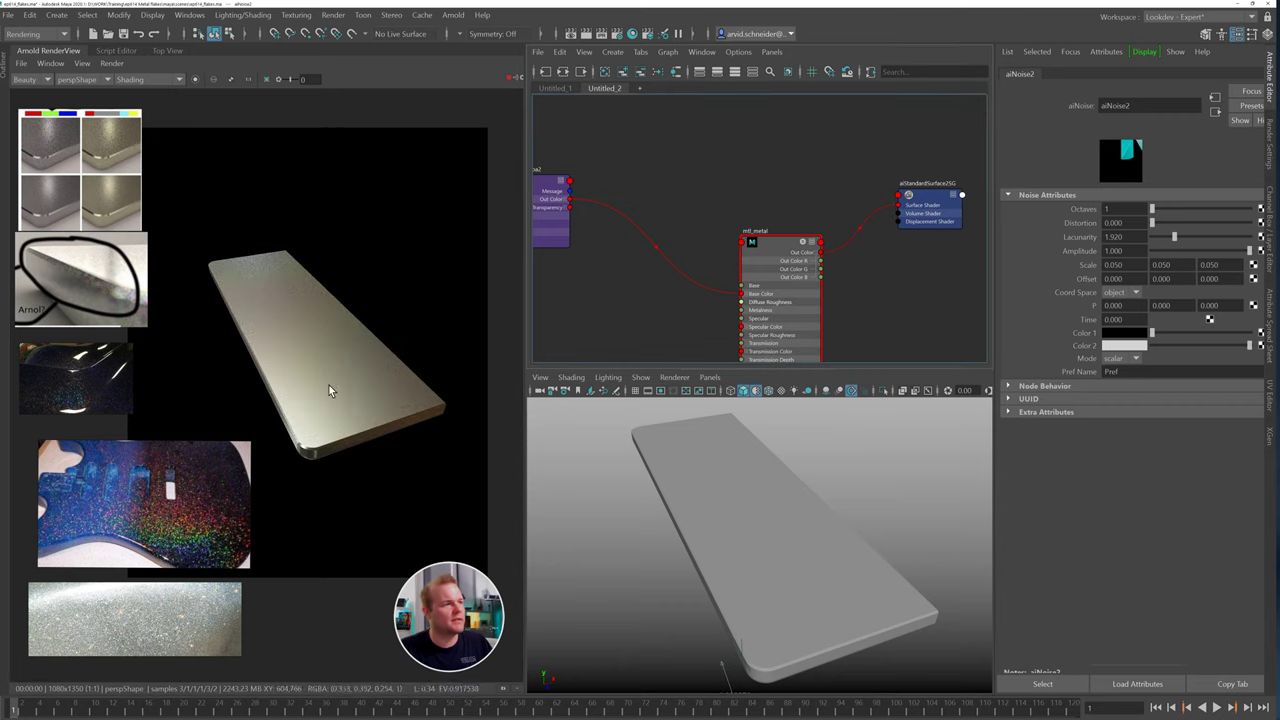
left_click_drag(786, 518, 791, 507, "alt")
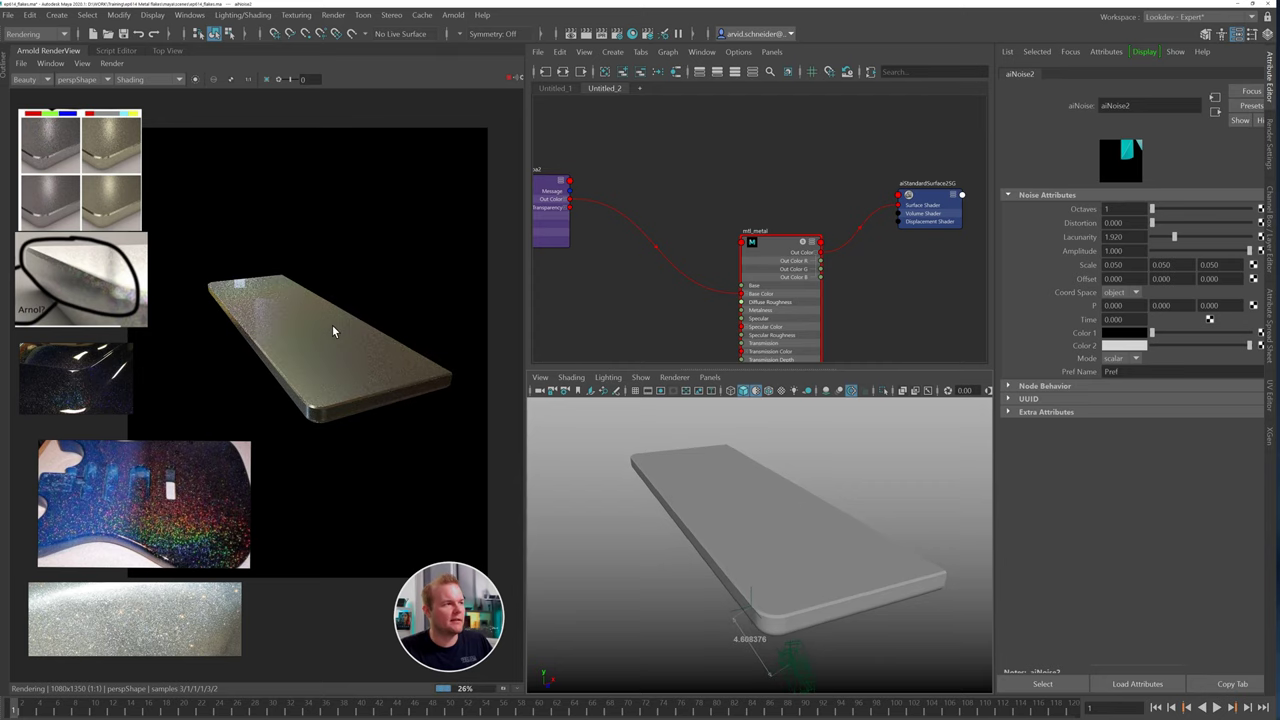
Create an aiColorCorrect node beside aiThinFilm2 in the shading graph
middle_click_drag(627, 298, 923, 220, "alt")
middle_click_drag(789, 309, 814, 330, "alt")
left_click(818, 322)
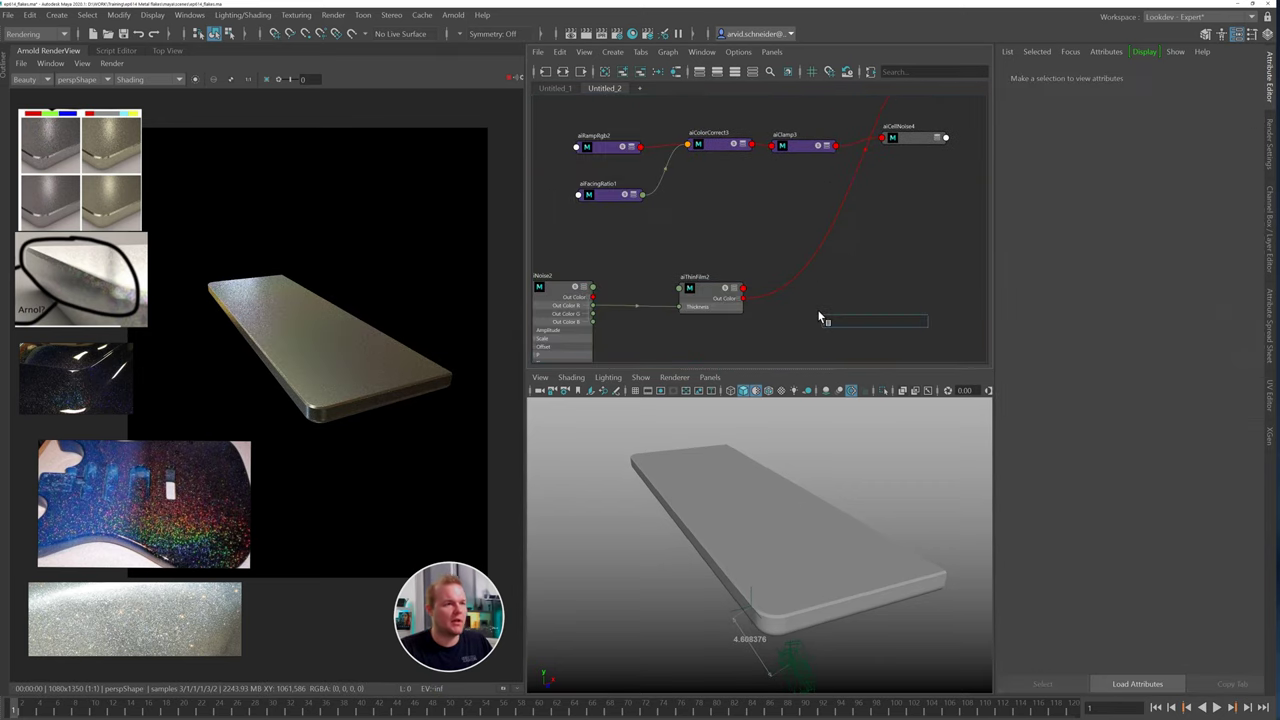
key("Tab")
type("aic")
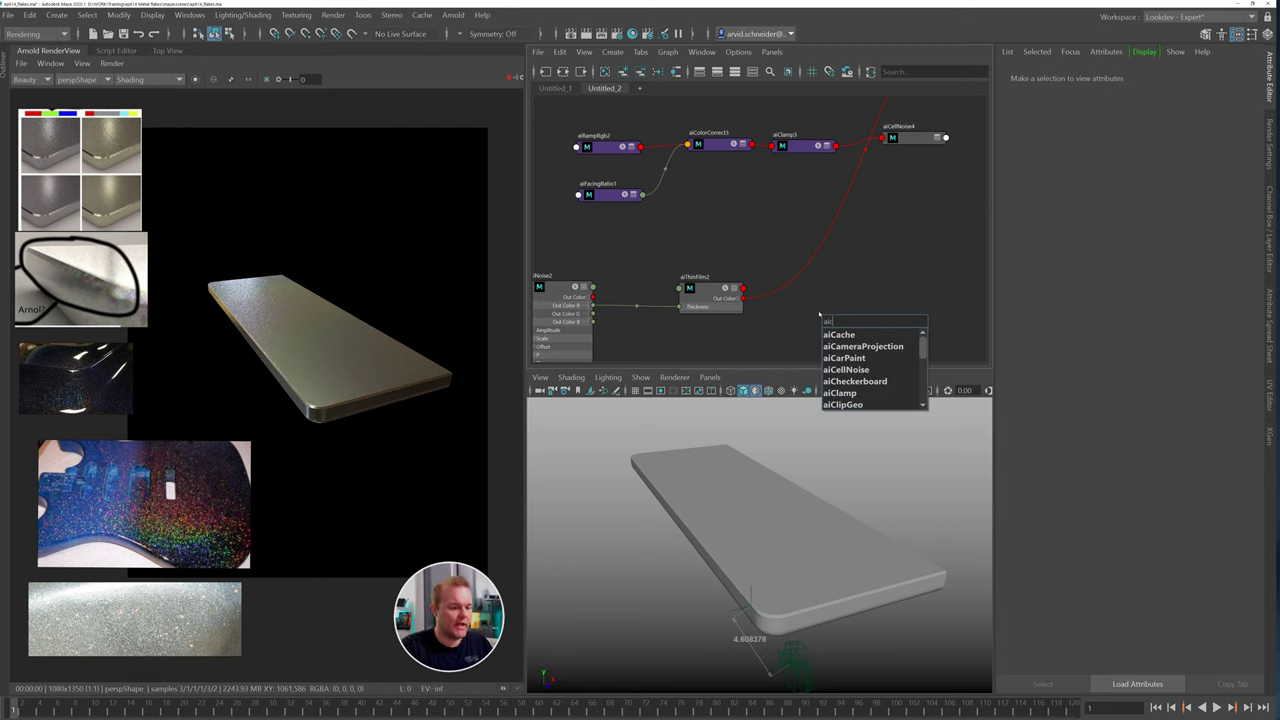
type("olo")
key("Down")
key("Down")
key("Return")
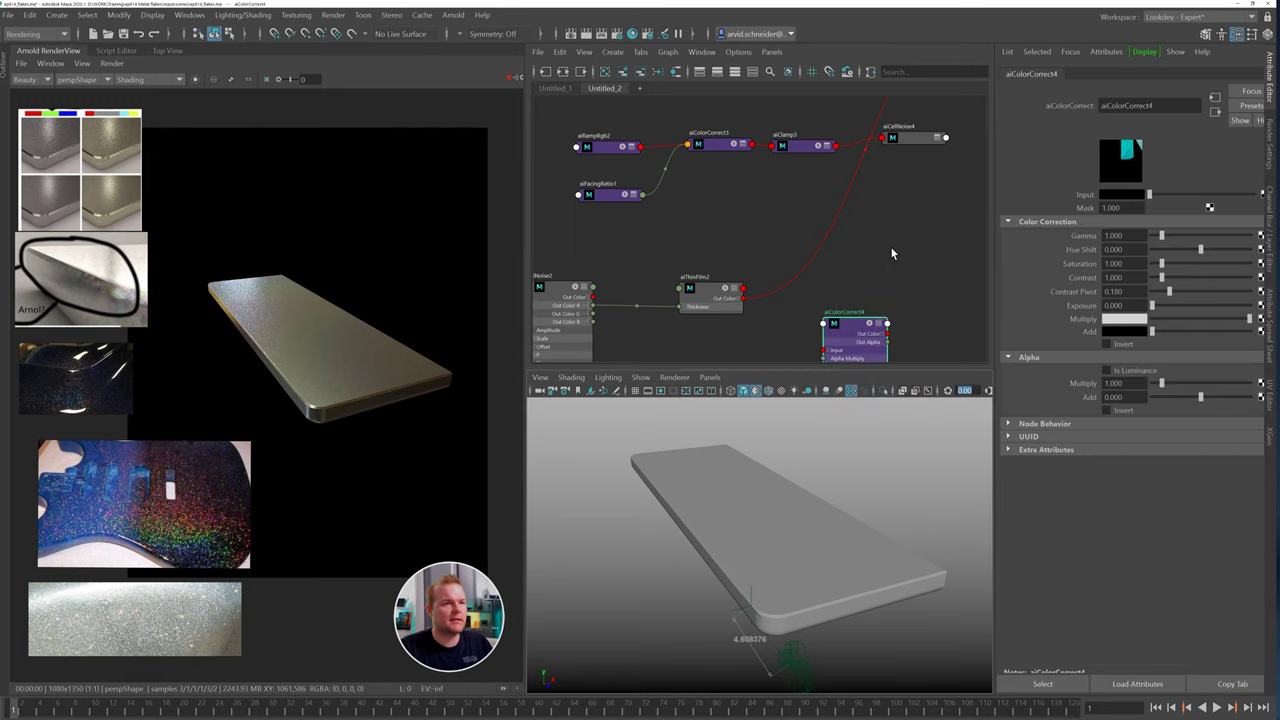
Create an aiClamp node and connect the new color correct node's Out Color to its Input
middle_click_drag(892, 253, 845, 218, "alt")
left_click(870, 254)
key("Tab")
type("aicla")
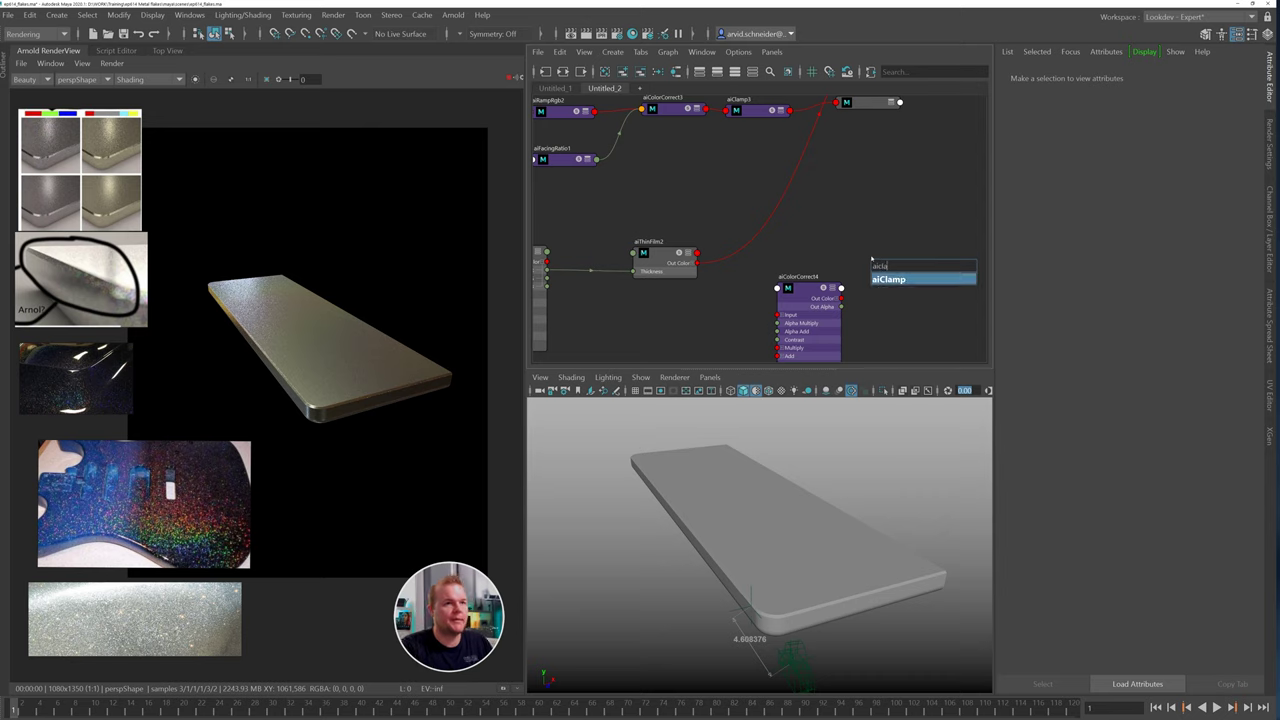
key("Return")
left_click_drag(841, 298, 873, 288)
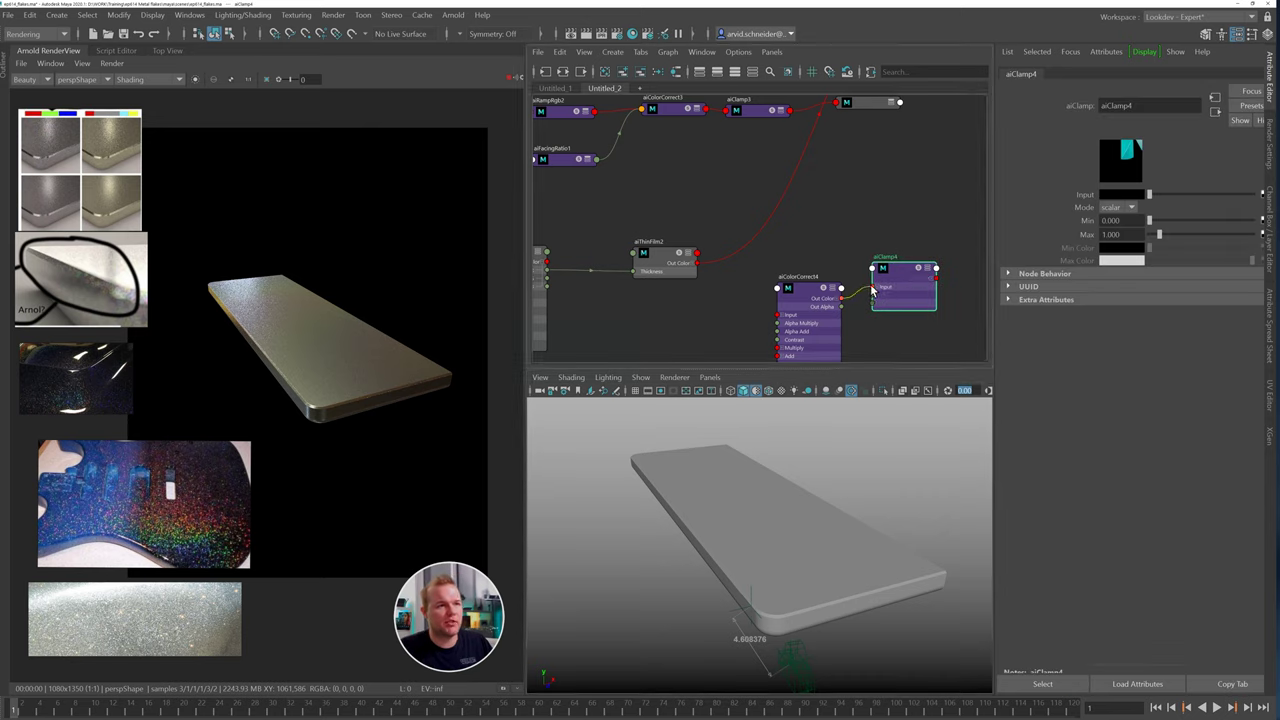
Route aiThinFilm2's Out Color through aiColorCorrect4 and aiClamp4 into Input 2 of aiLayerRgba2
left_click(666, 266)
key("3")
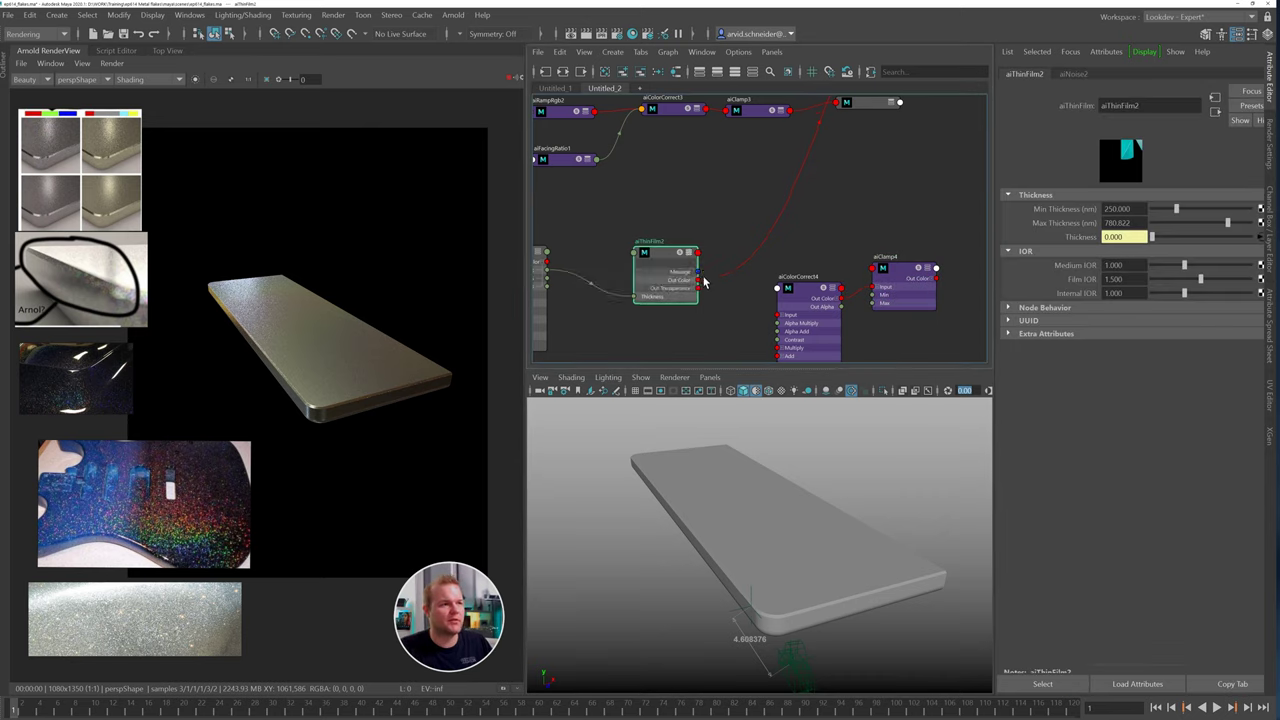
left_click_drag(760, 297, 778, 315)
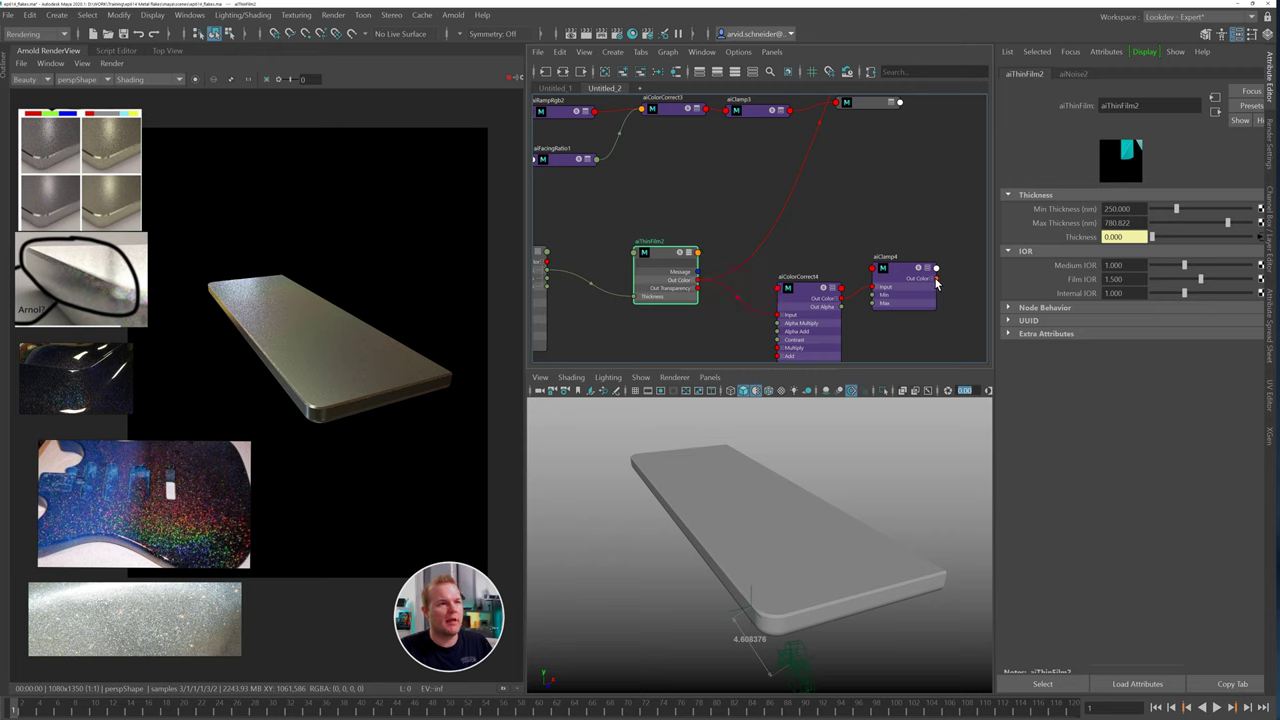
left_click(936, 279)
middle_click_drag(931, 157, 849, 339, "alt")
left_click(861, 150)
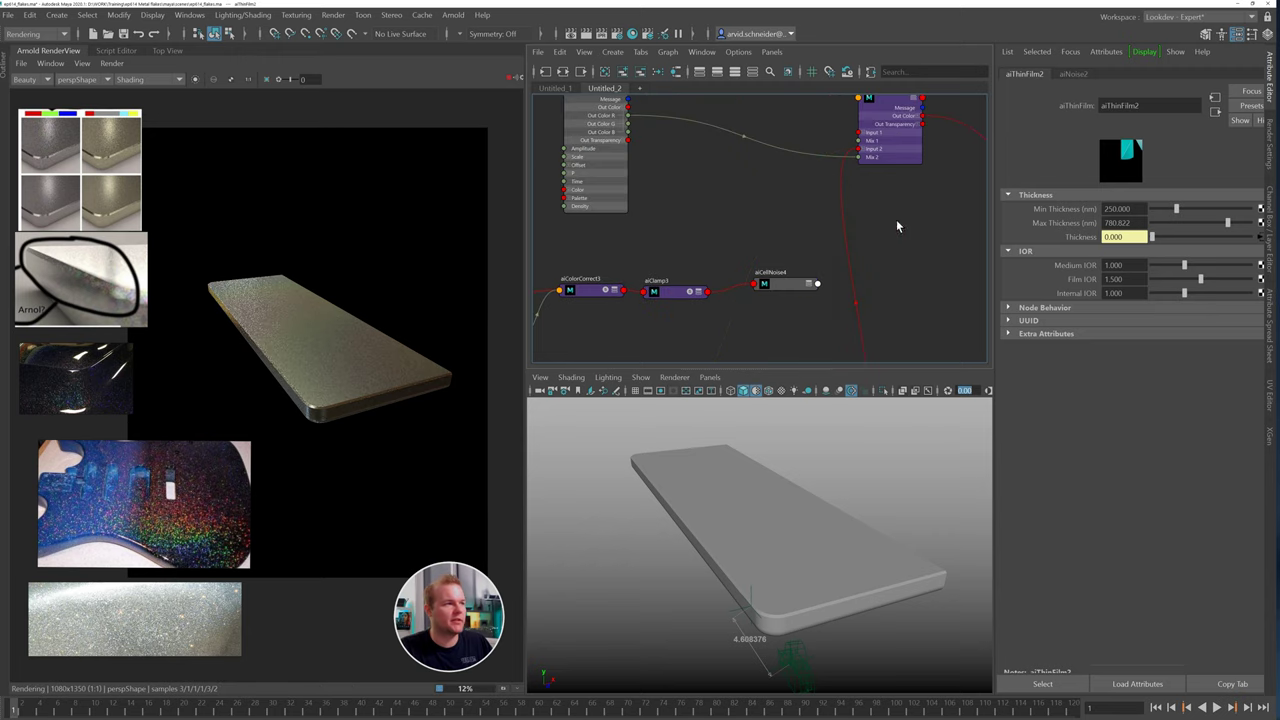
Set aiColorCorrect4's Saturation to about 2.158 and limit the render to a region over the slab's top face
middle_click_drag(896, 219, 839, 230)
left_click(770, 241)
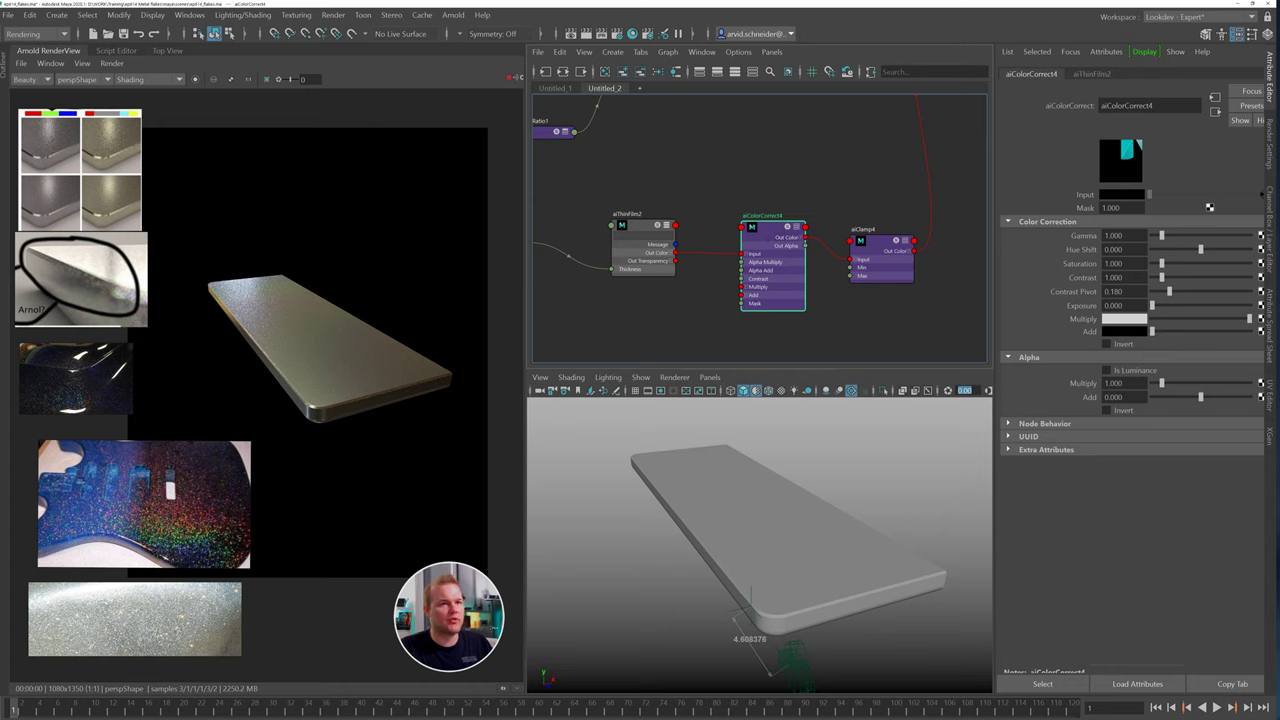
left_click_drag(1160, 262, 1172, 263)
left_click_drag(229, 270, 383, 381)
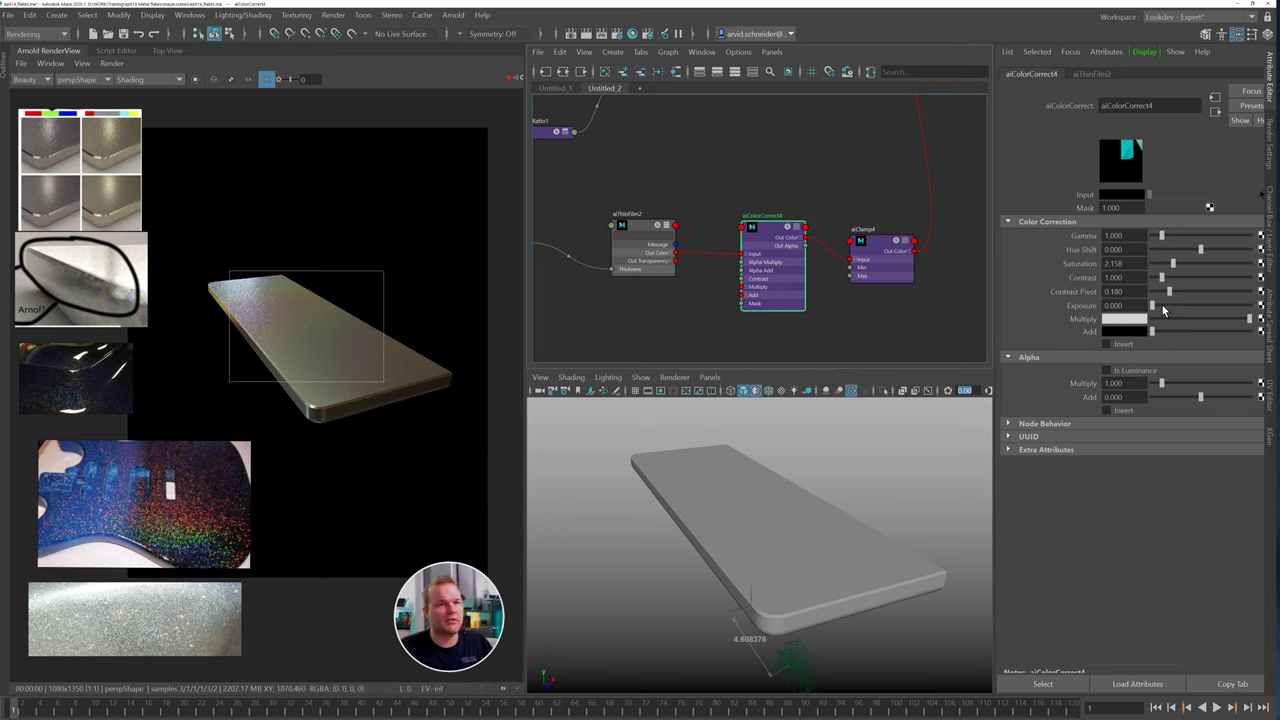
Set aiColorCorrect4's Exposure to about 1.37 and accept the autosave
left_click_drag(1163, 311, 1178, 306)
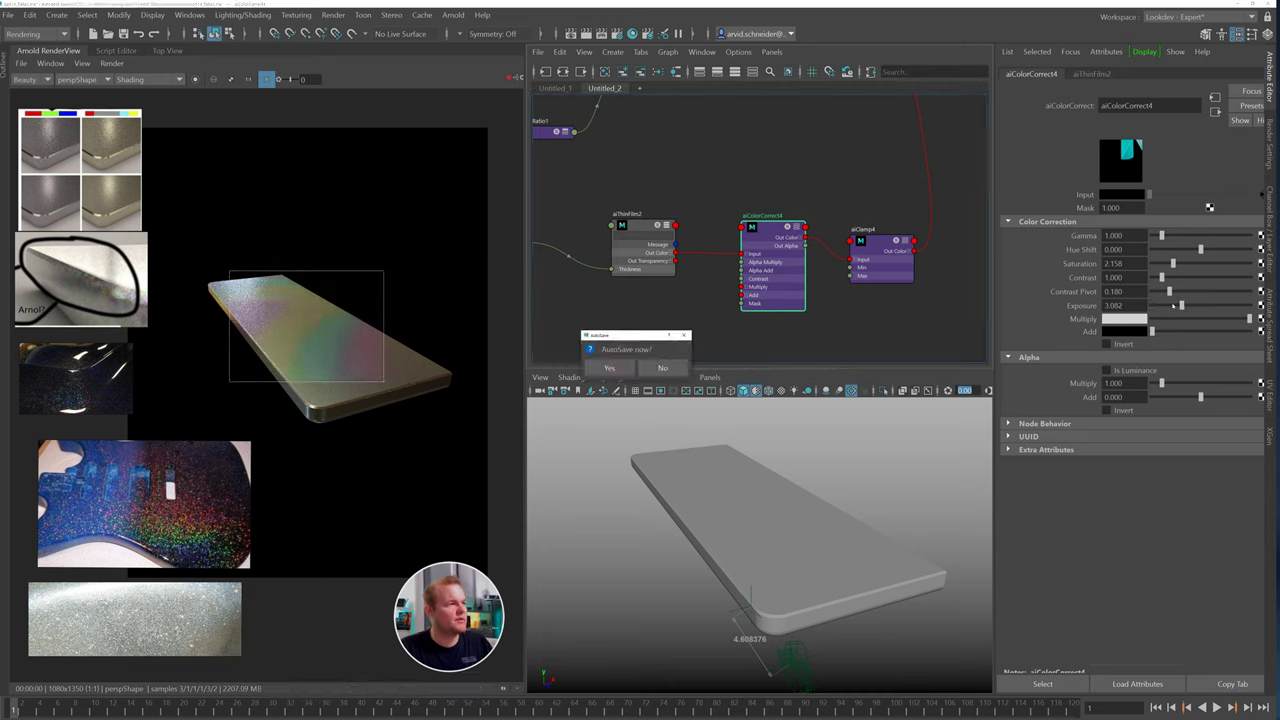
left_click(609, 368)
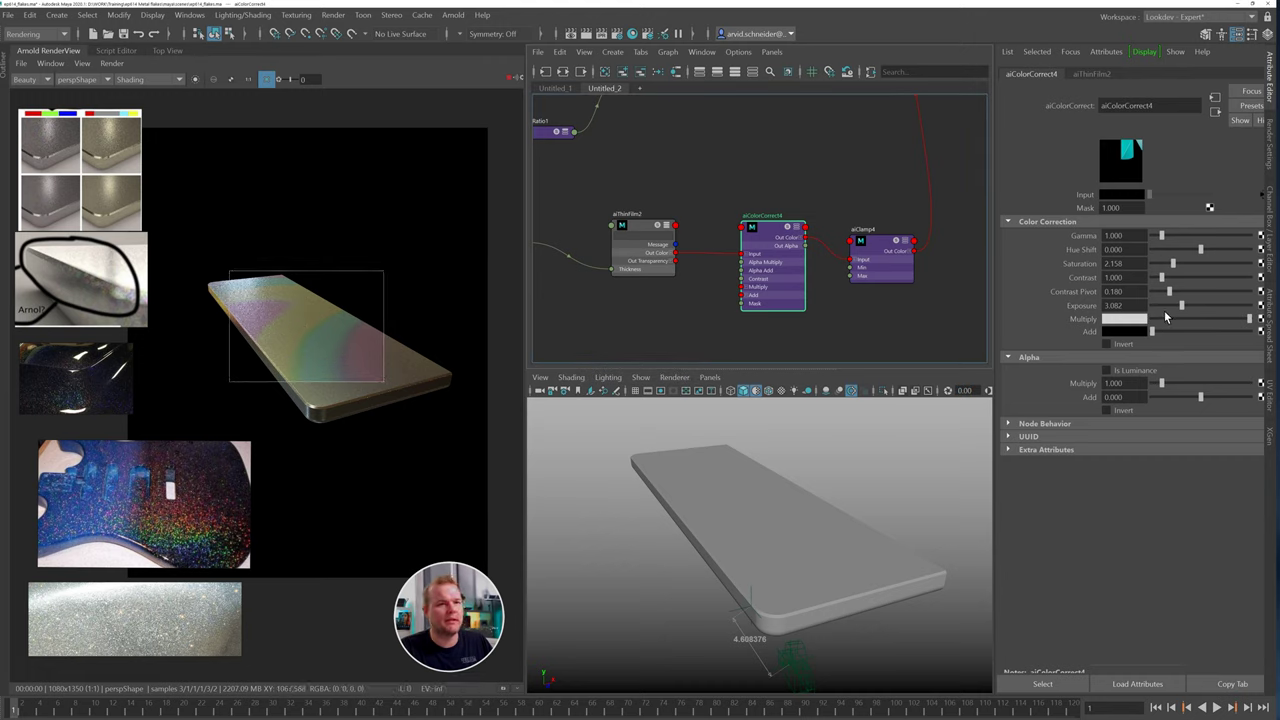
left_click_drag(1166, 306, 1165, 307)
Switch the render back to the mainShape camera and render the full frame without the crop region
left_click_drag(768, 493, 790, 445, "alt")
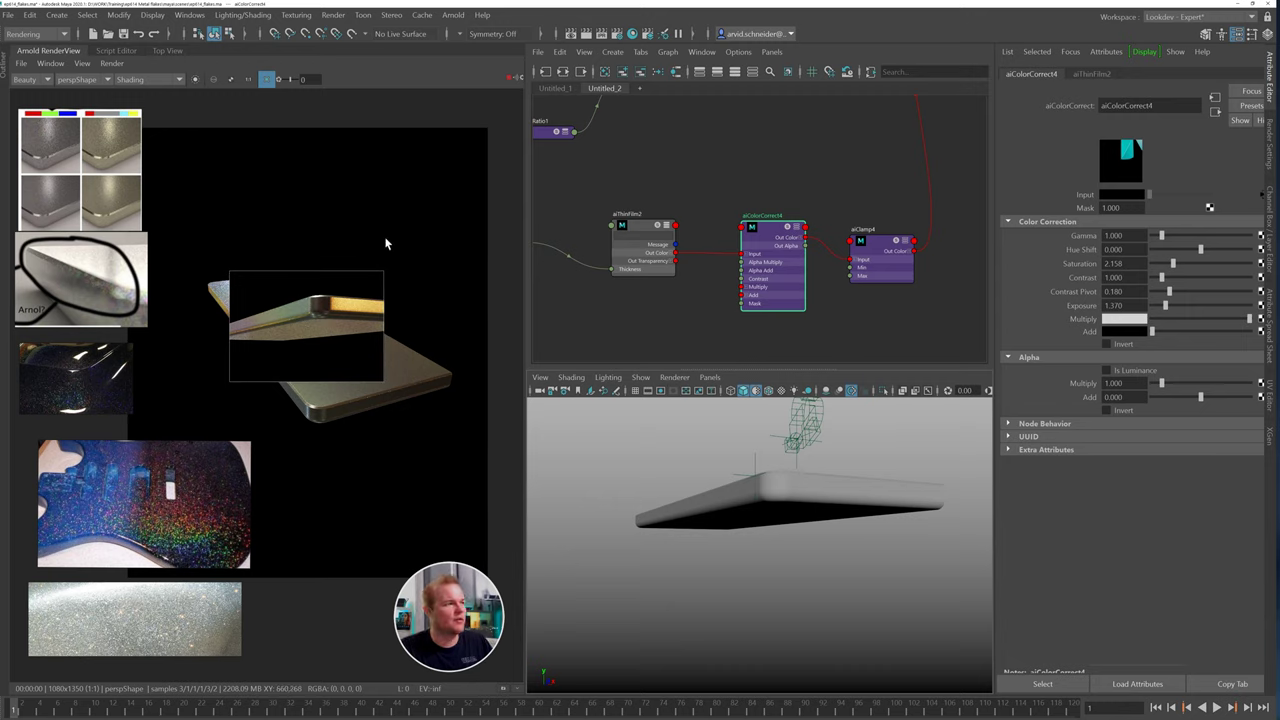
left_click(78, 79)
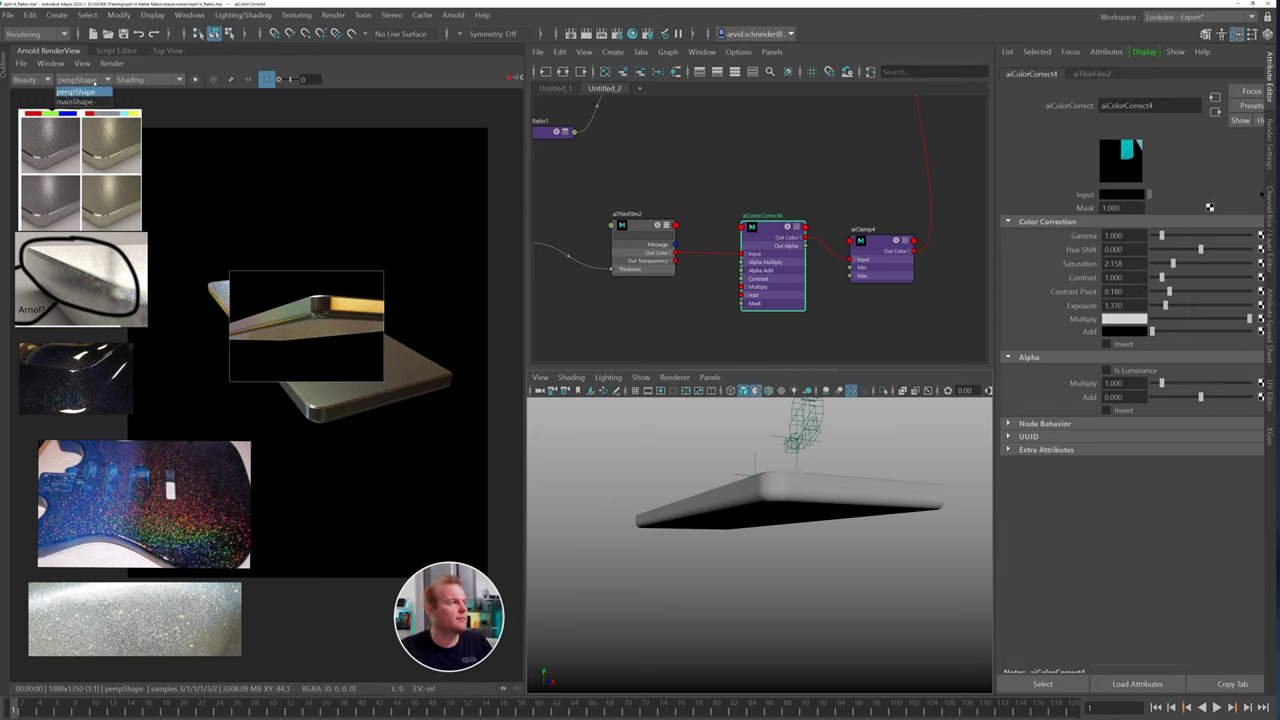
left_click(80, 100)
left_click(400, 422)
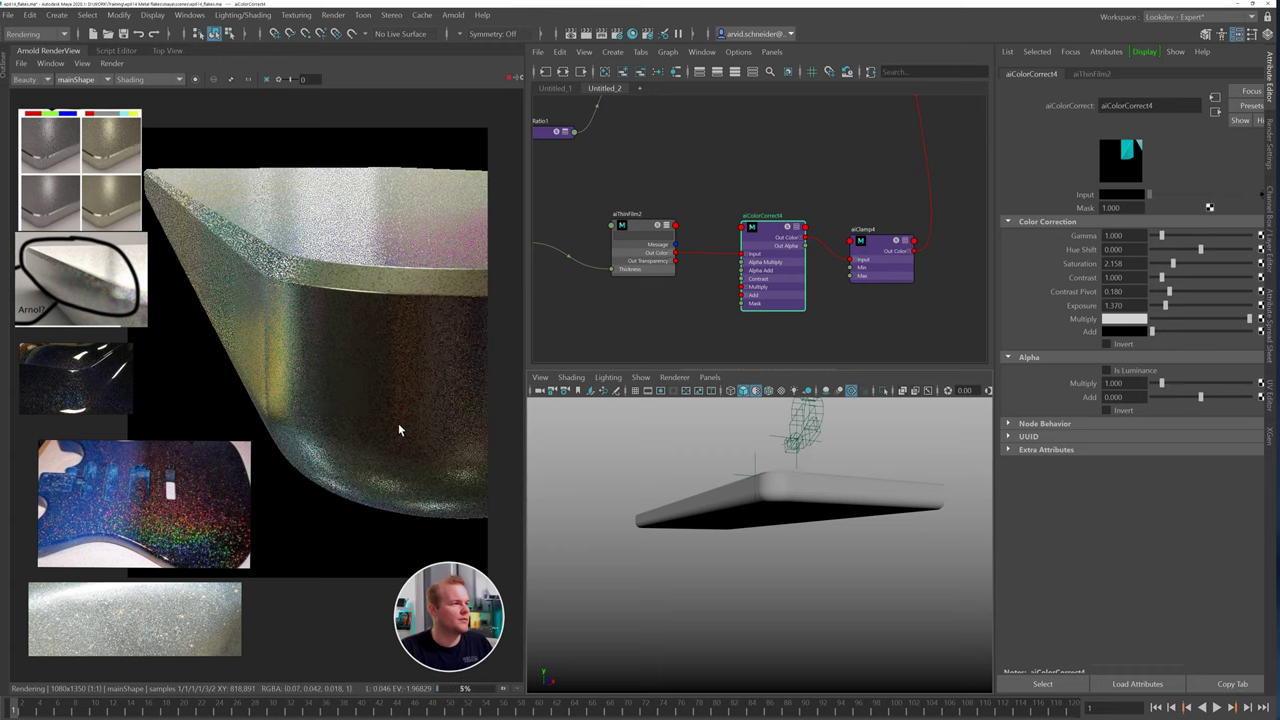
middle_click_drag(335, 311, 357, 287)
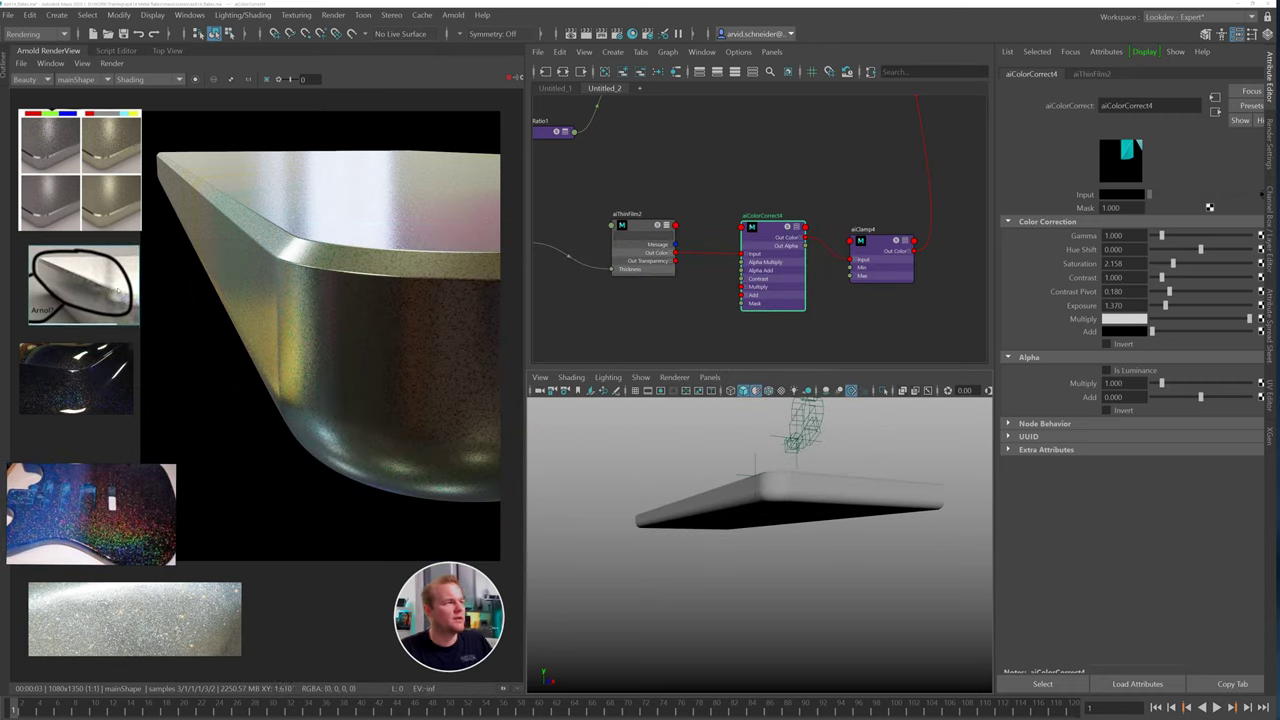
left_click(683, 314)
middle_click_drag(920, 160, 806, 249, "alt")
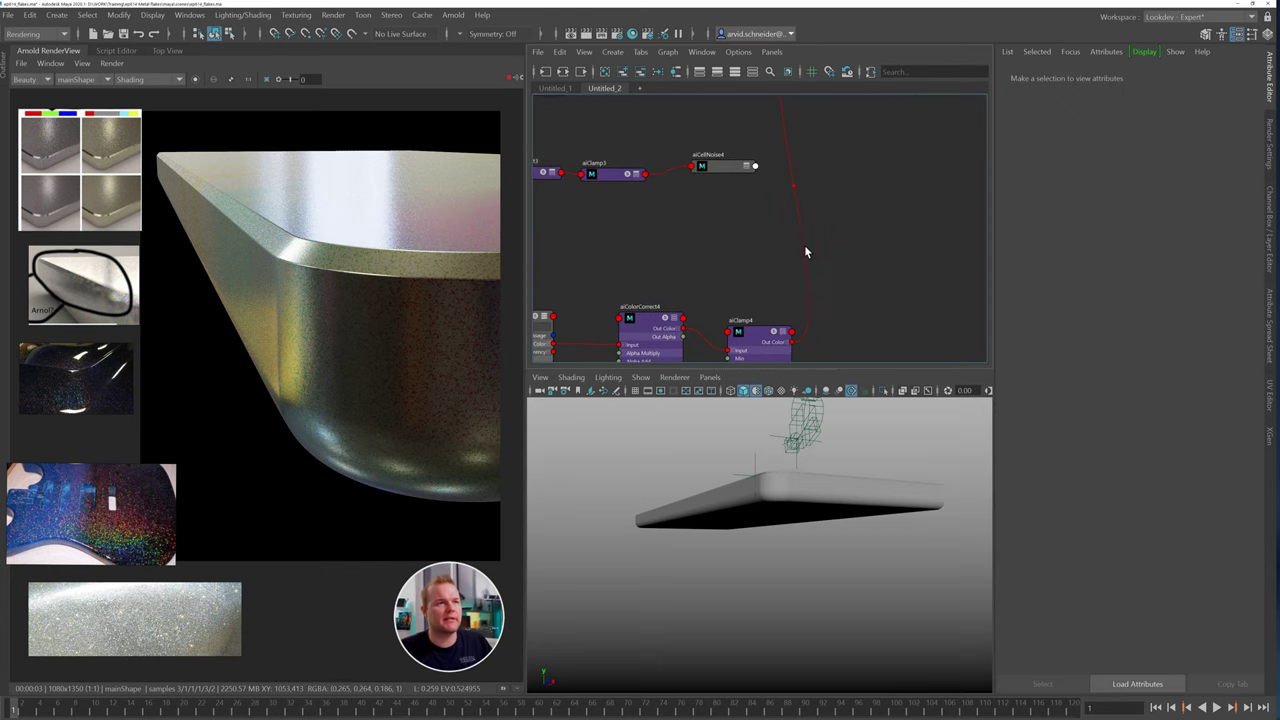
scroll(842, 232, "down", 3)
middle_click_drag(843, 191, 768, 263, "alt")
middle_click_drag(803, 193, 733, 286, "alt")
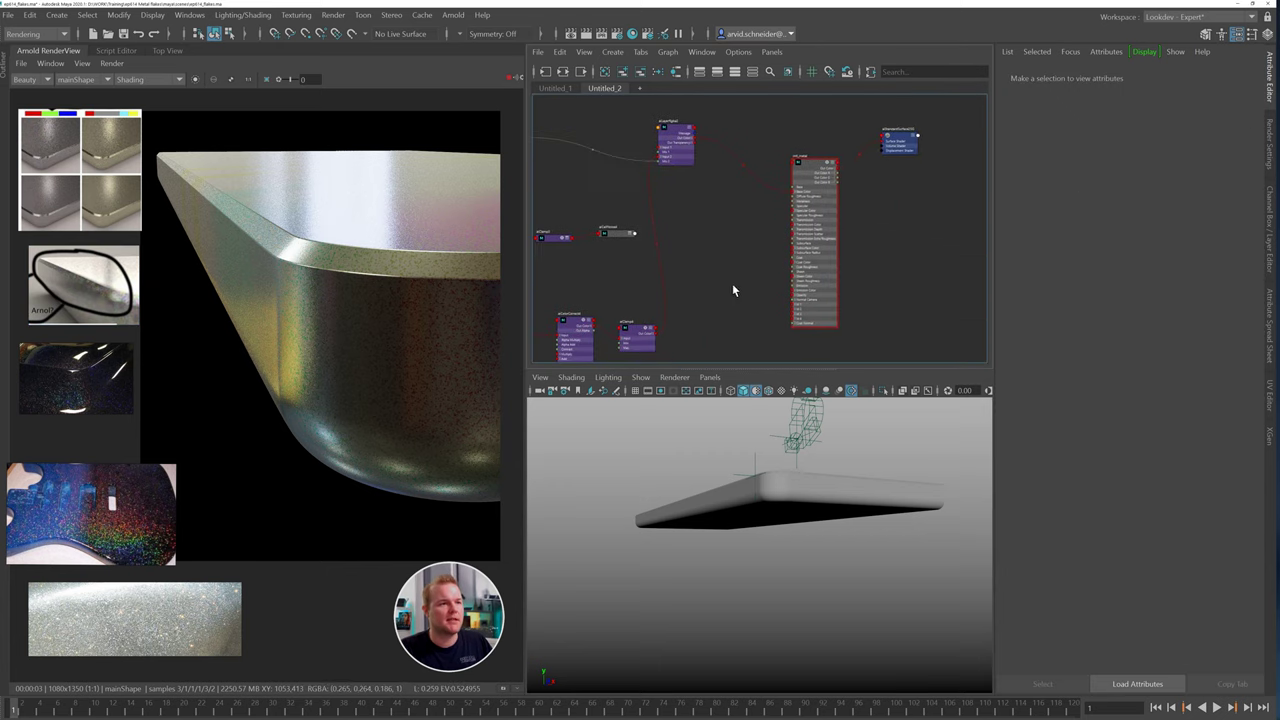
left_click_drag(712, 452, 747, 454, "alt")
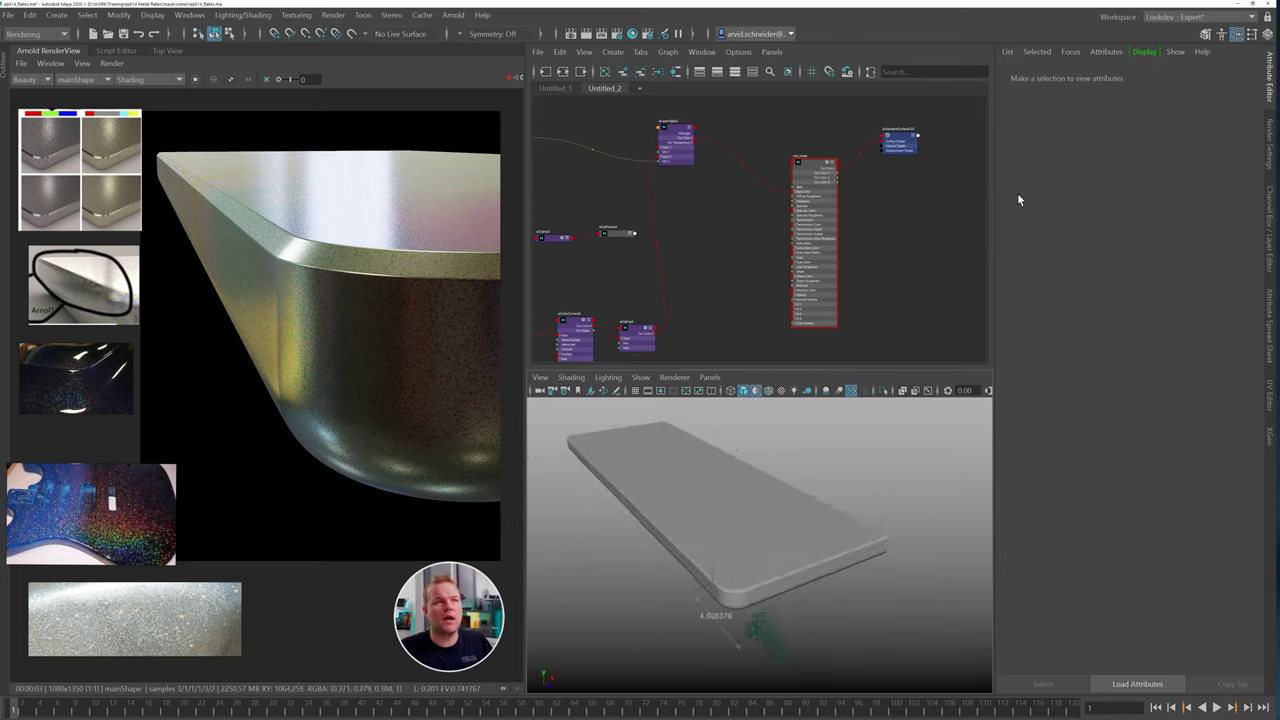
right_click_drag(801, 604, 853, 466, "alt")
left_click_drag(853, 466, 841, 451, "alt")
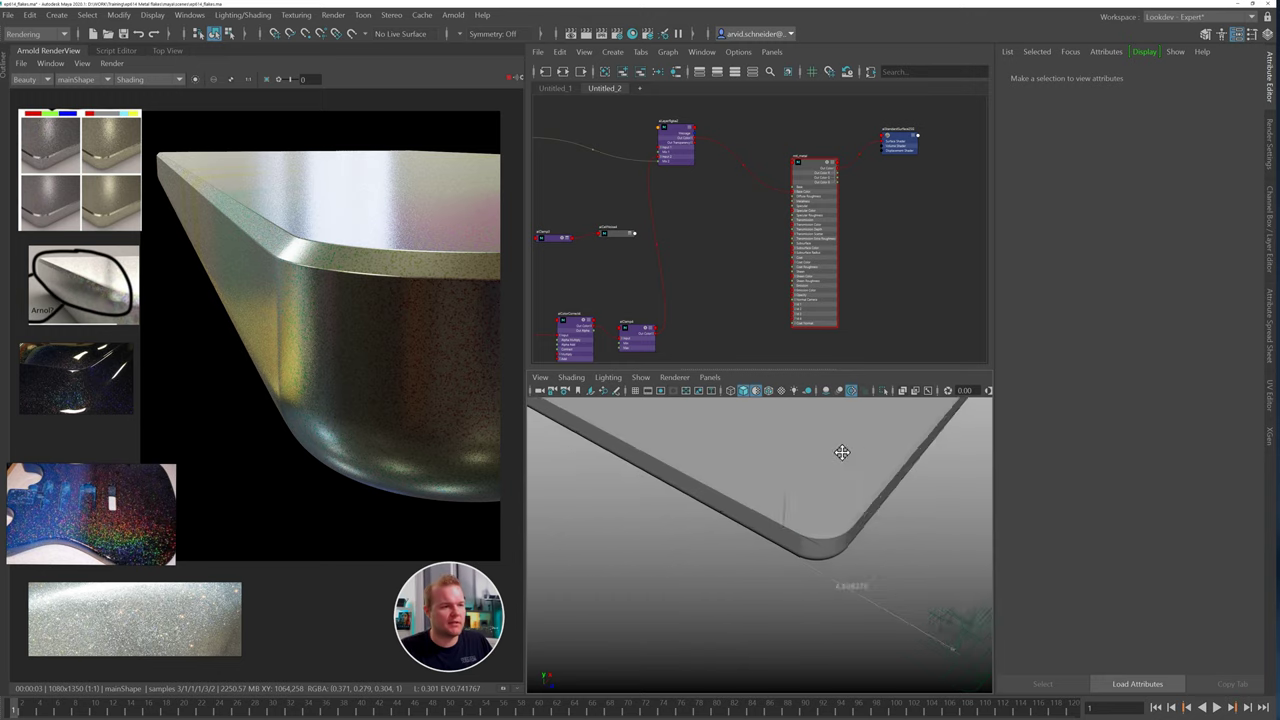
Turn off Ignore Depth of Field in the diagnostics feature overrides and limit the render to a region over the slab's front rim
middle_click_drag(841, 451, 775, 446, "alt")
middle_click_drag(822, 562, 688, 572, "alt")
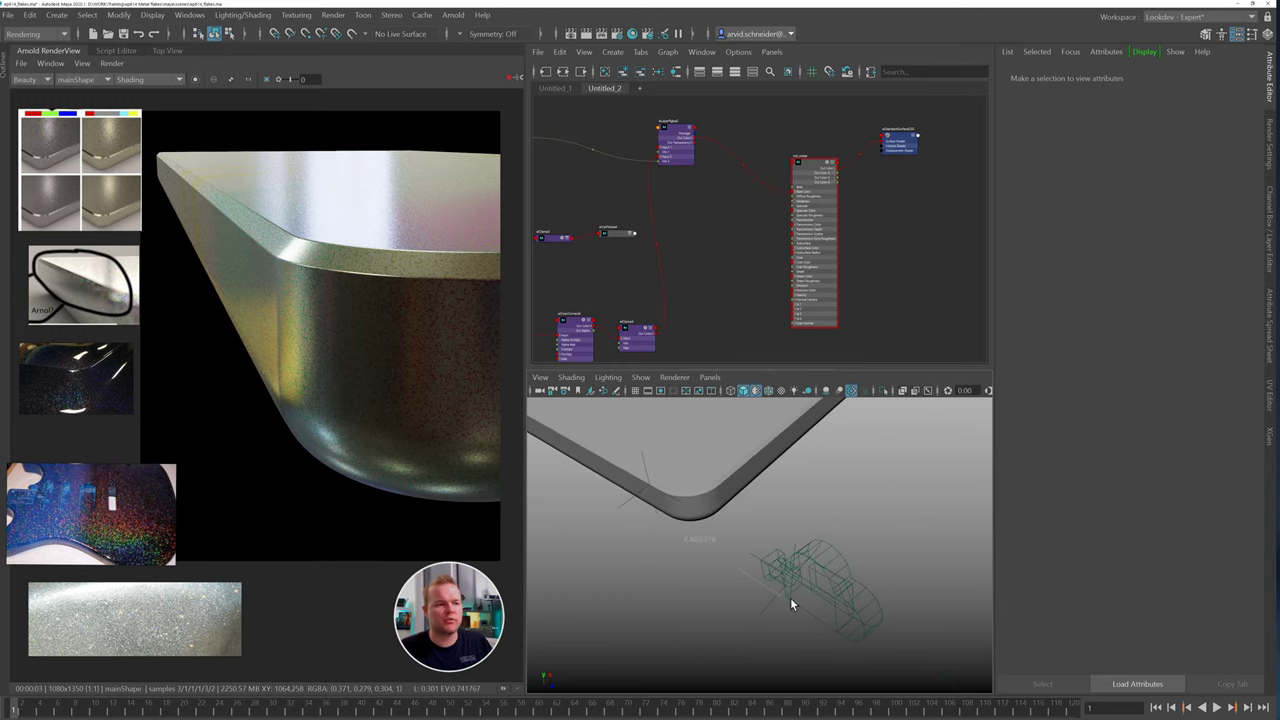
left_click(1268, 152)
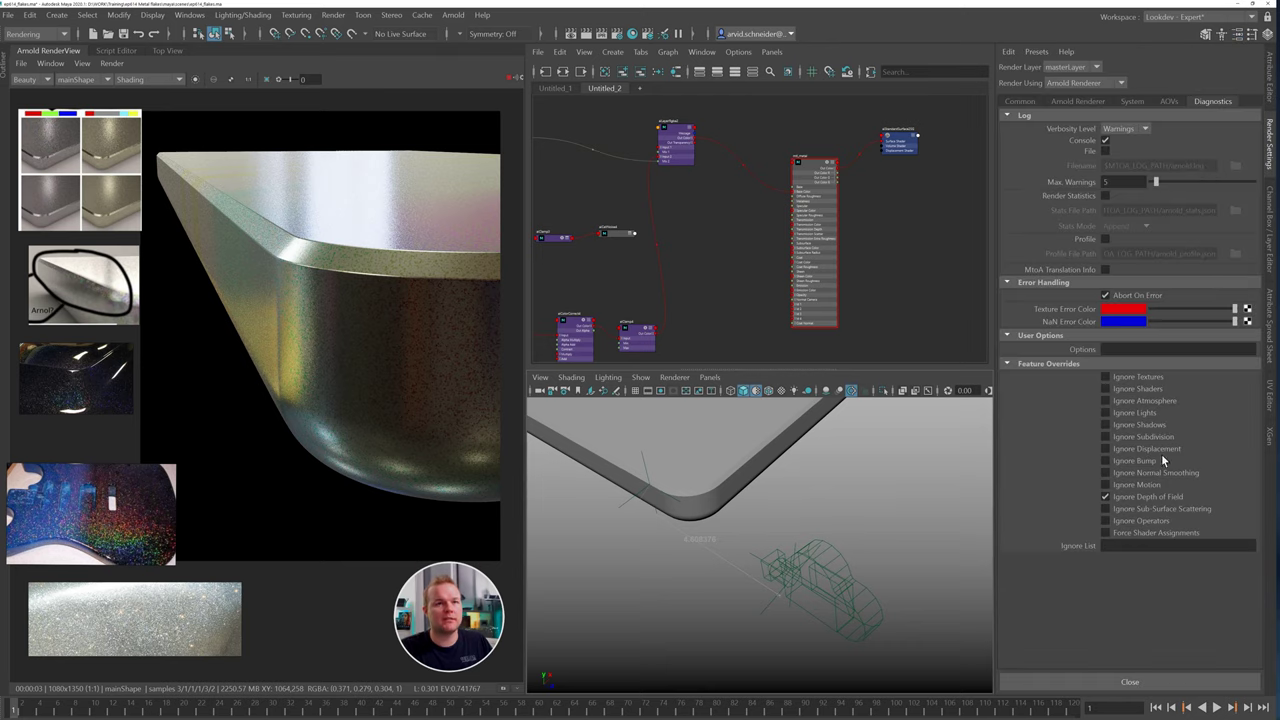
left_click(1139, 497)
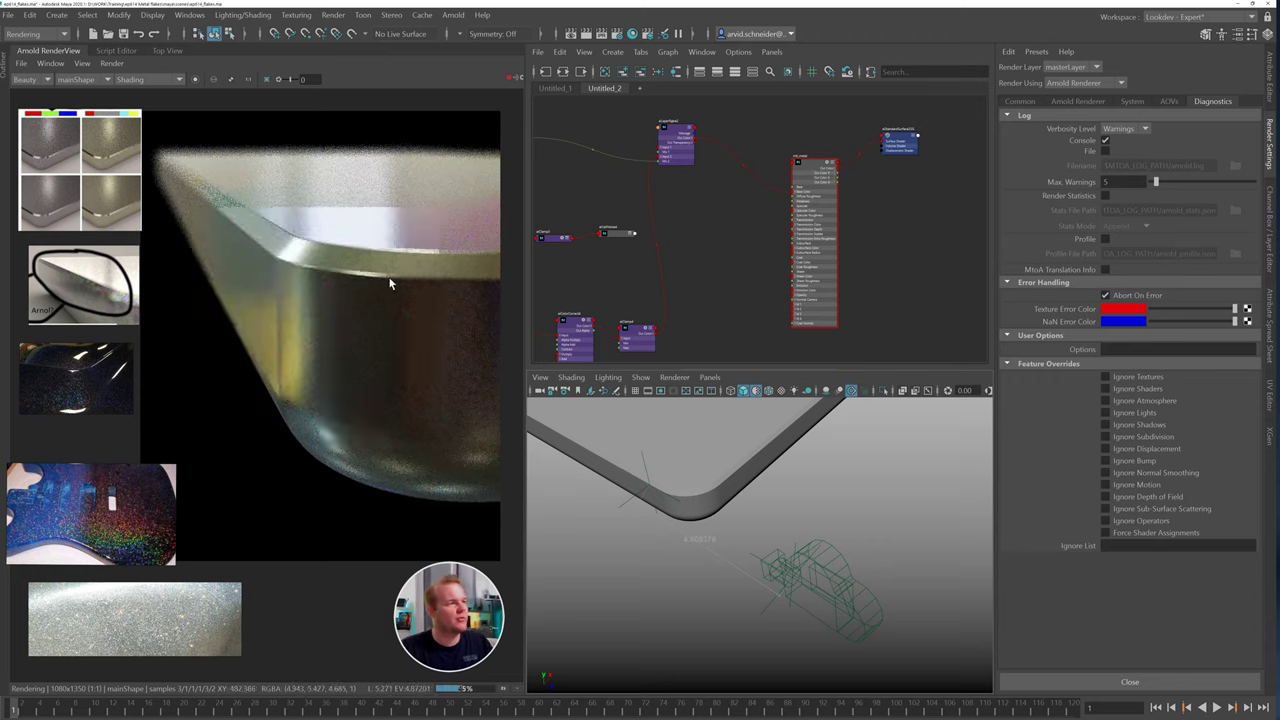
left_click_drag(254, 207, 429, 304)
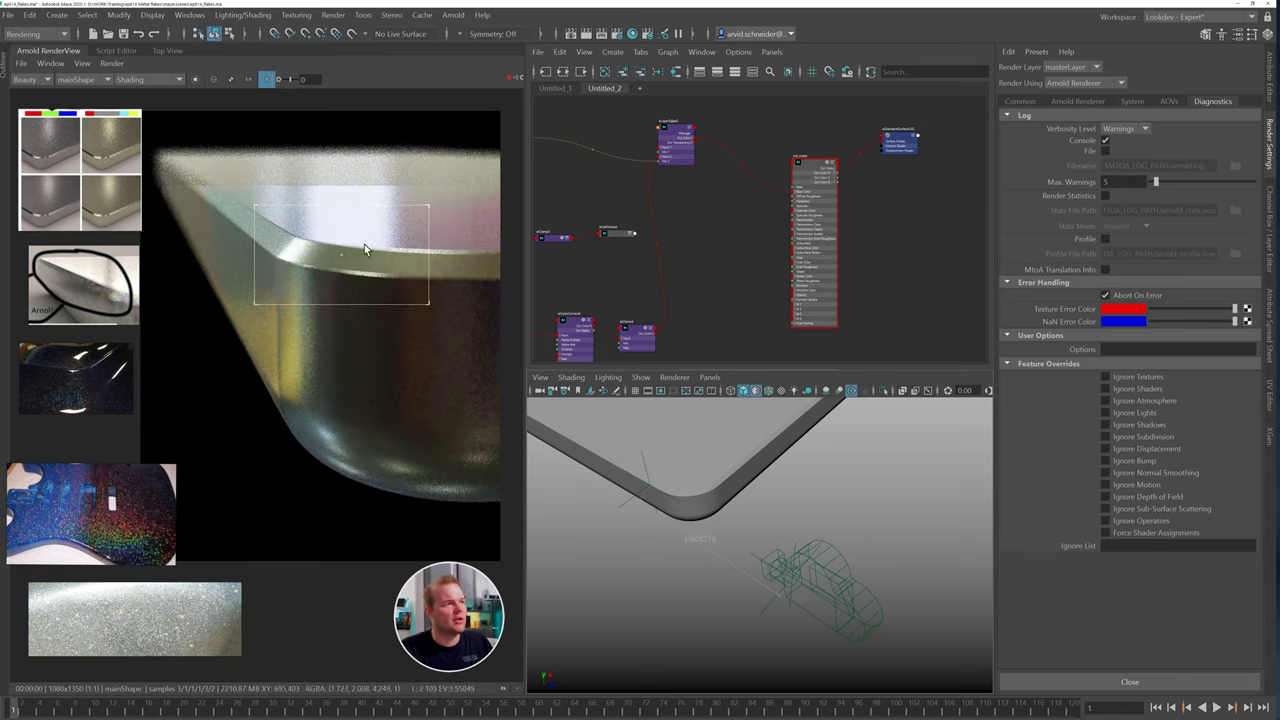
left_click_drag(474, 236, 245, 277)
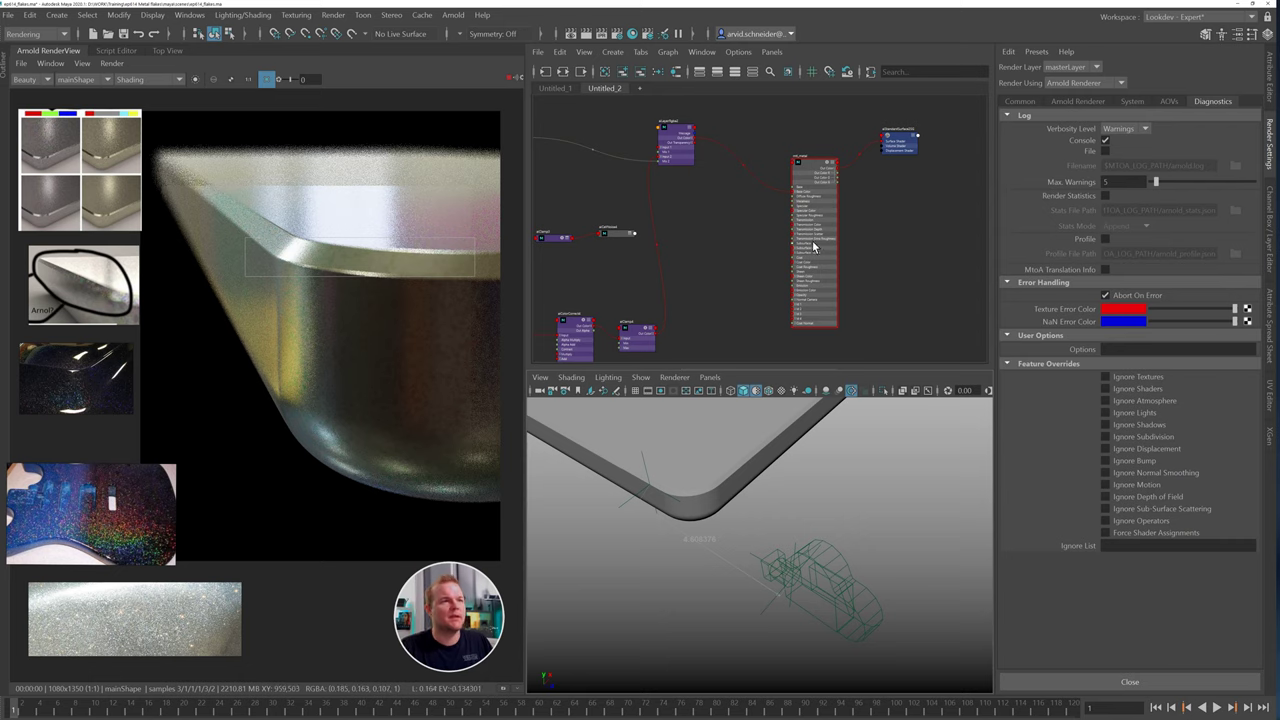
Connect aiCellNoise4's Out Color to Input 2 of aiLayerRgba2 in place of the clamped thin film
middle_click_drag(709, 247, 822, 241, "alt")
left_click(744, 227)
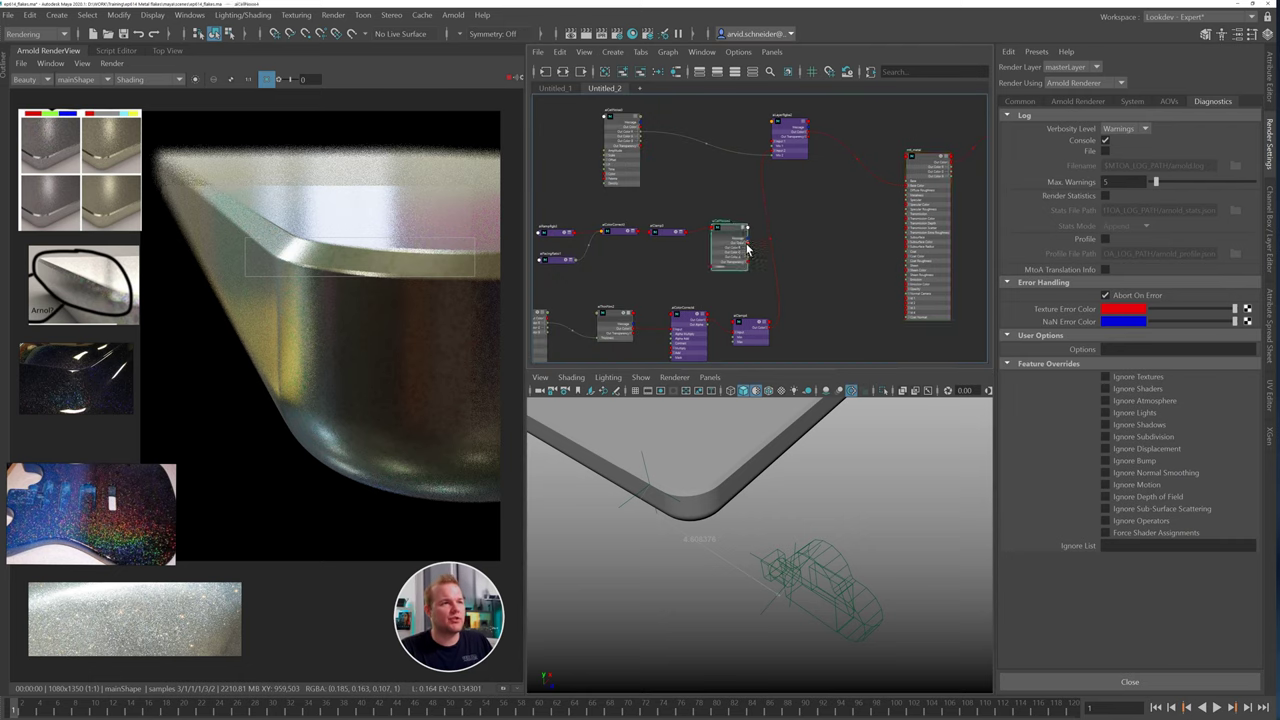
left_click_drag(790, 215, 778, 152)
scroll(400, 266, "up", 3)
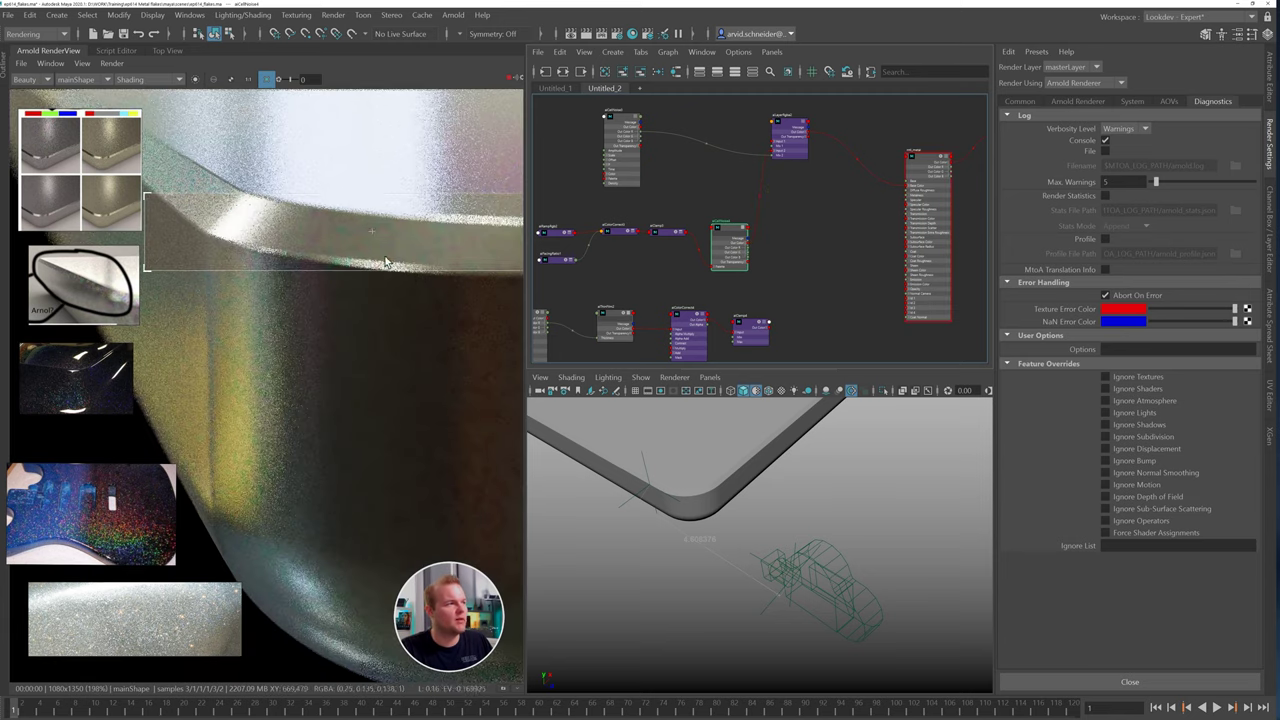
scroll(331, 329, "down", 2)
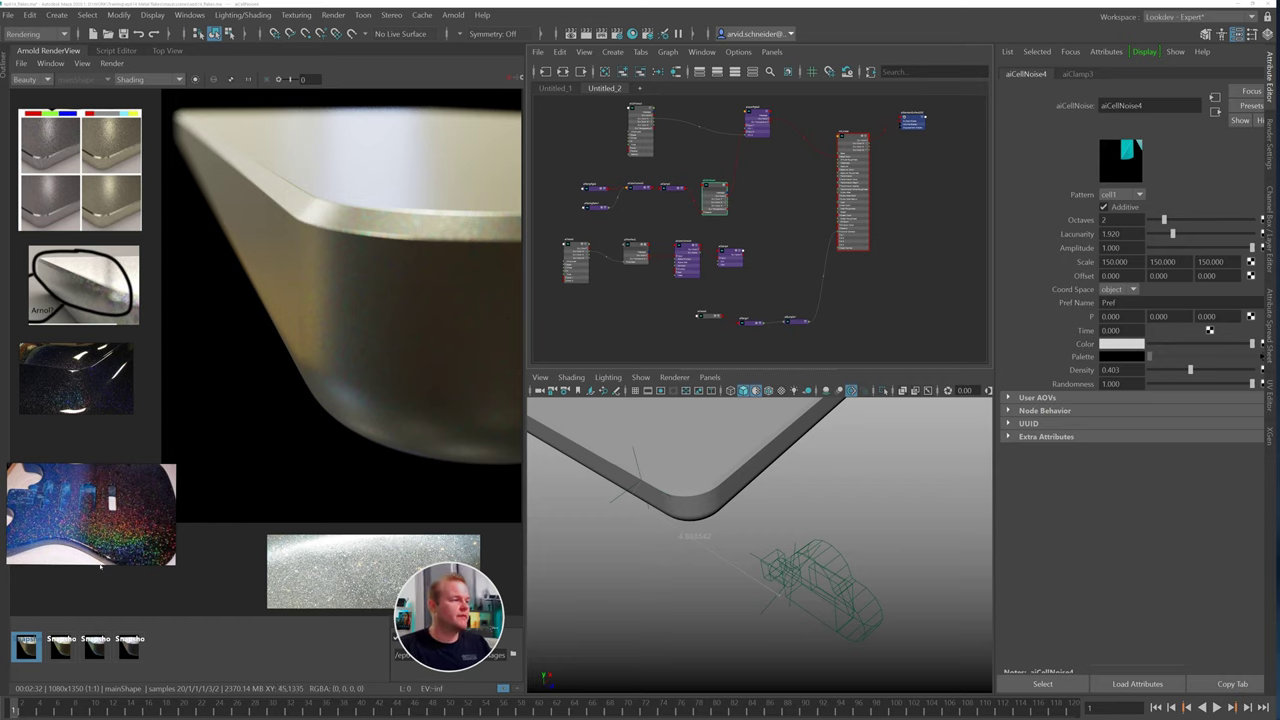
Compare the four stored render snapshots of the slab and examine the noise, range and bump nodes feeding the coat normal
left_click(34, 656)
left_click(35, 658)
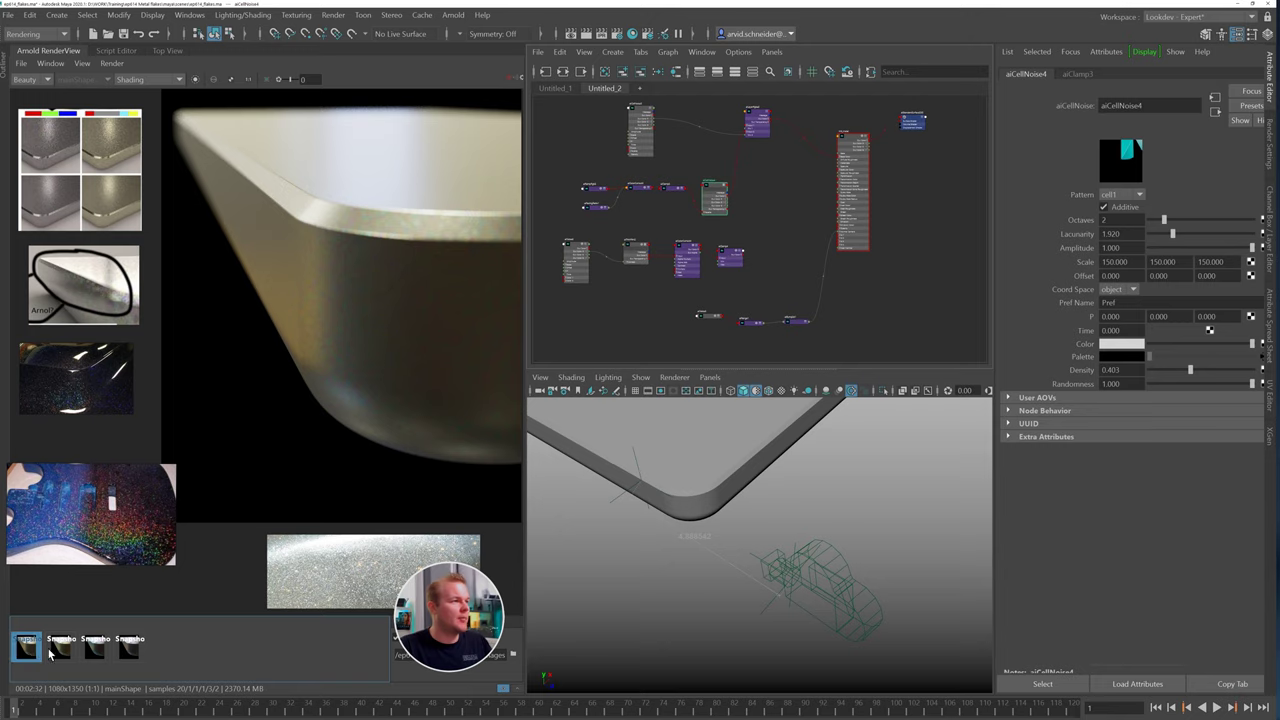
left_click(60, 650)
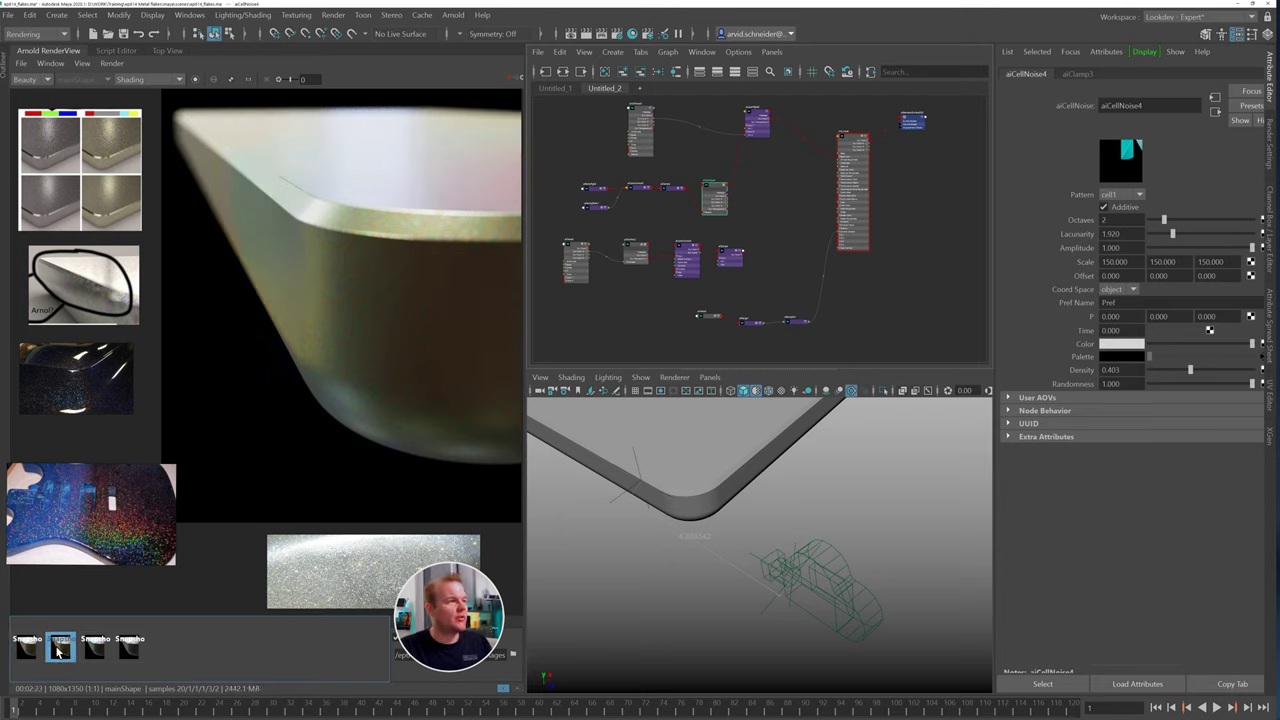
left_click(29, 651)
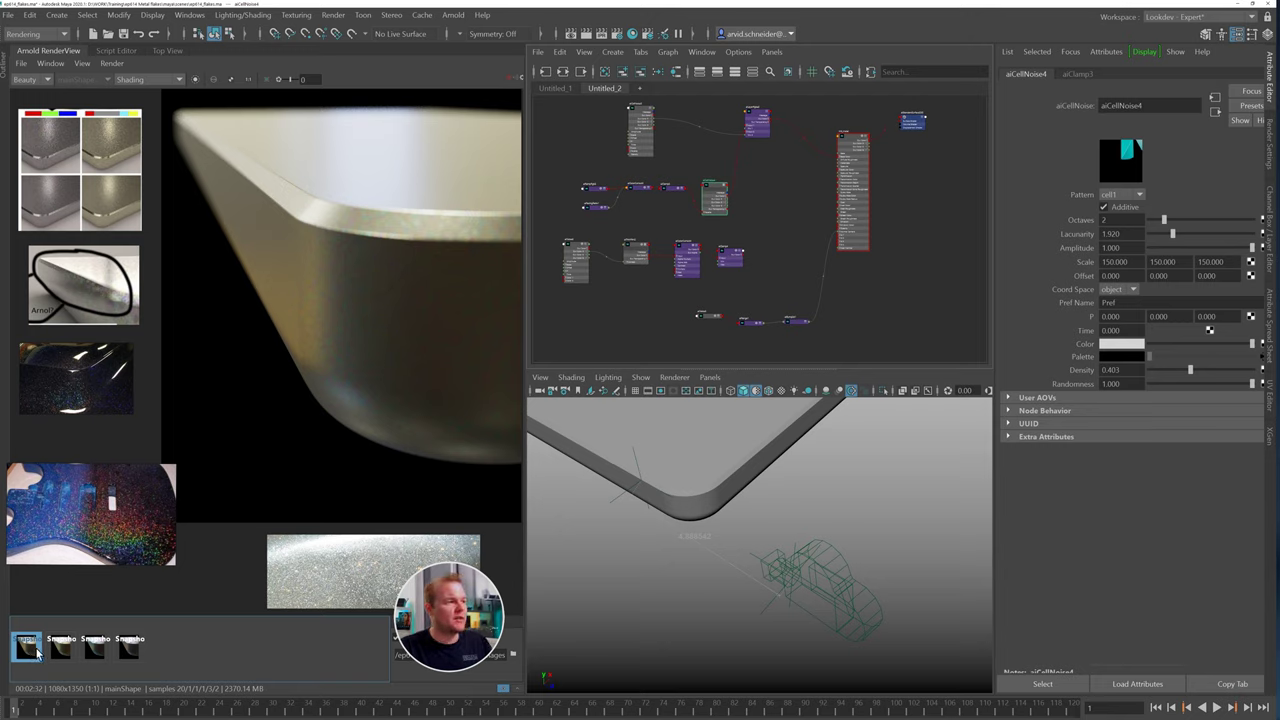
left_click(60, 650)
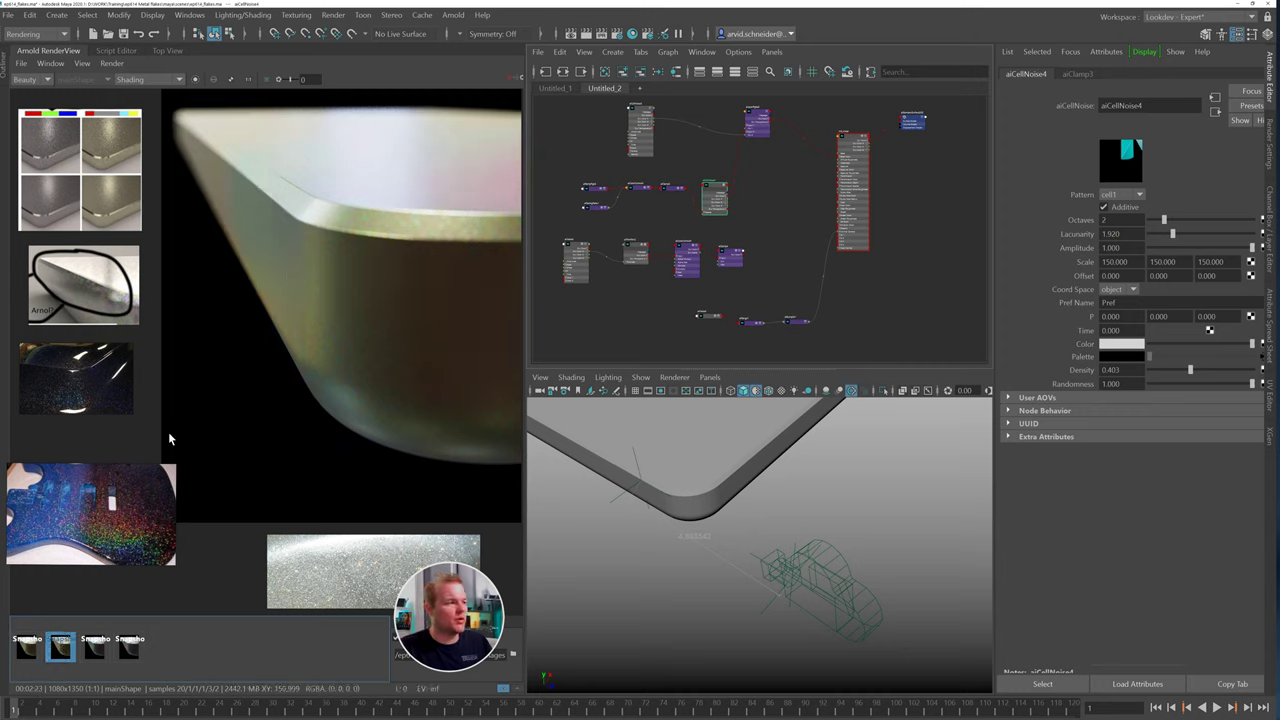
left_click(92, 655)
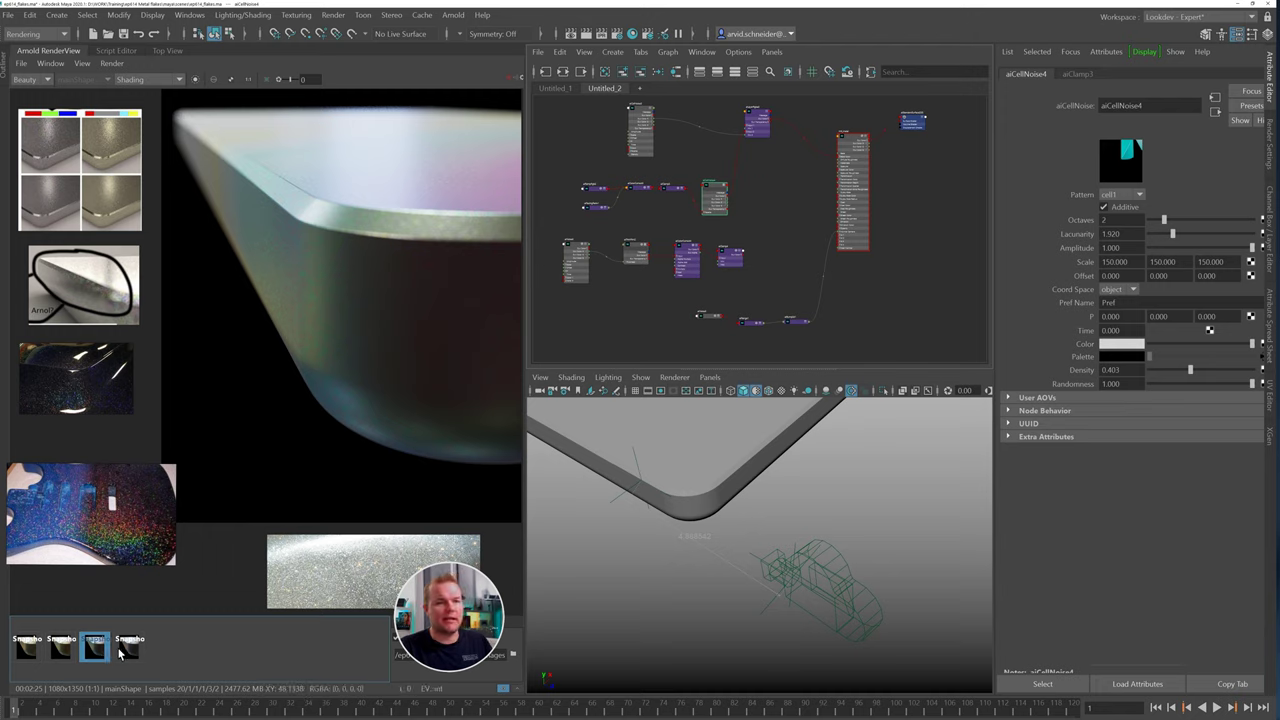
left_click(129, 650)
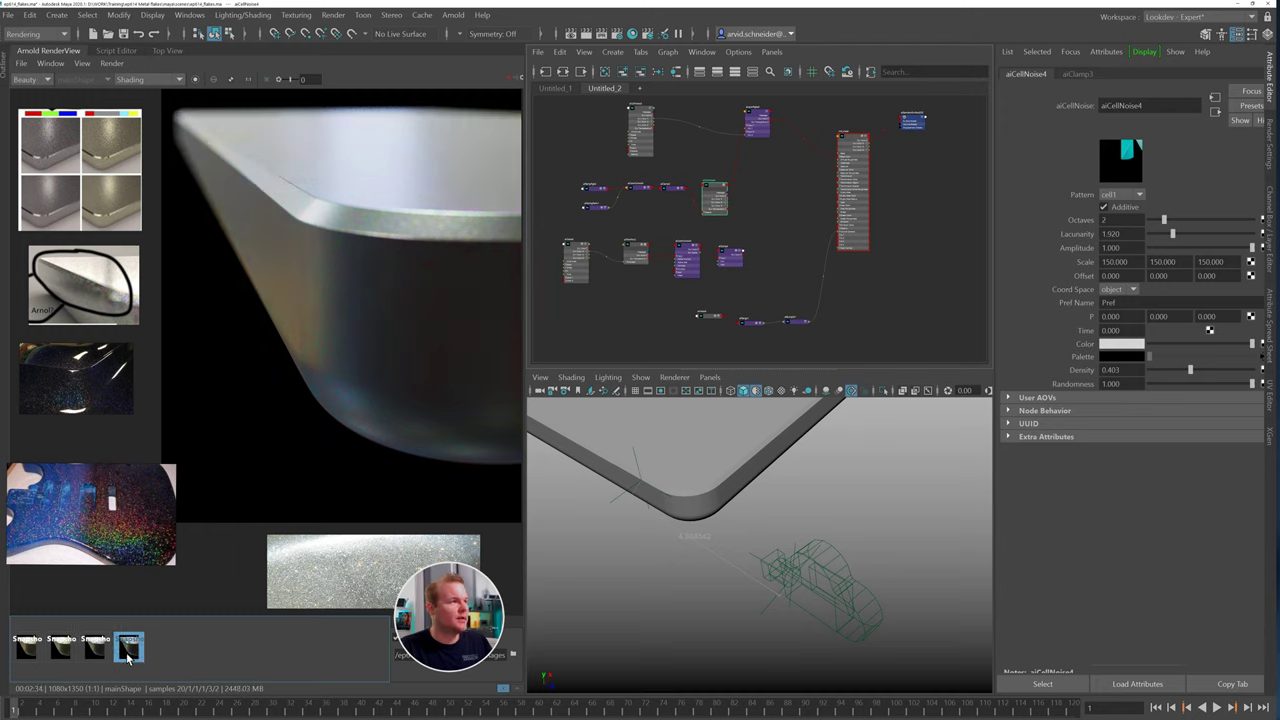
left_click(94, 650)
left_click(129, 650)
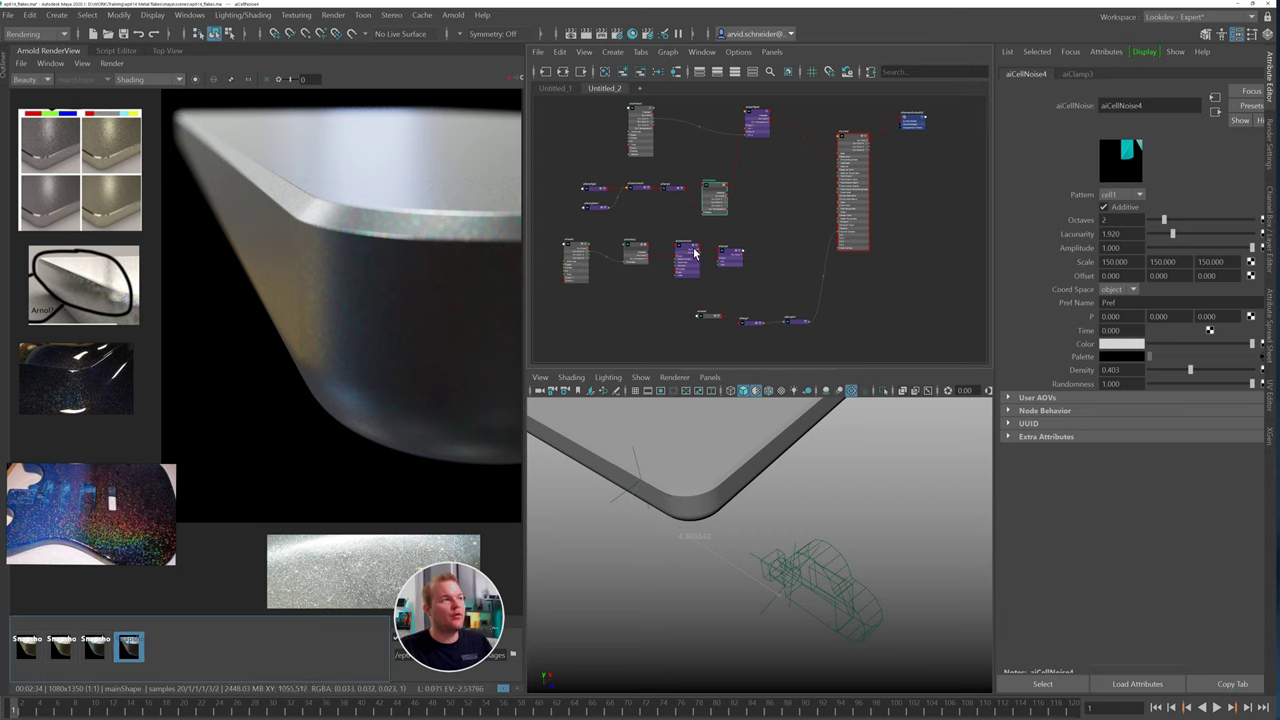
scroll(766, 306, "up", 5)
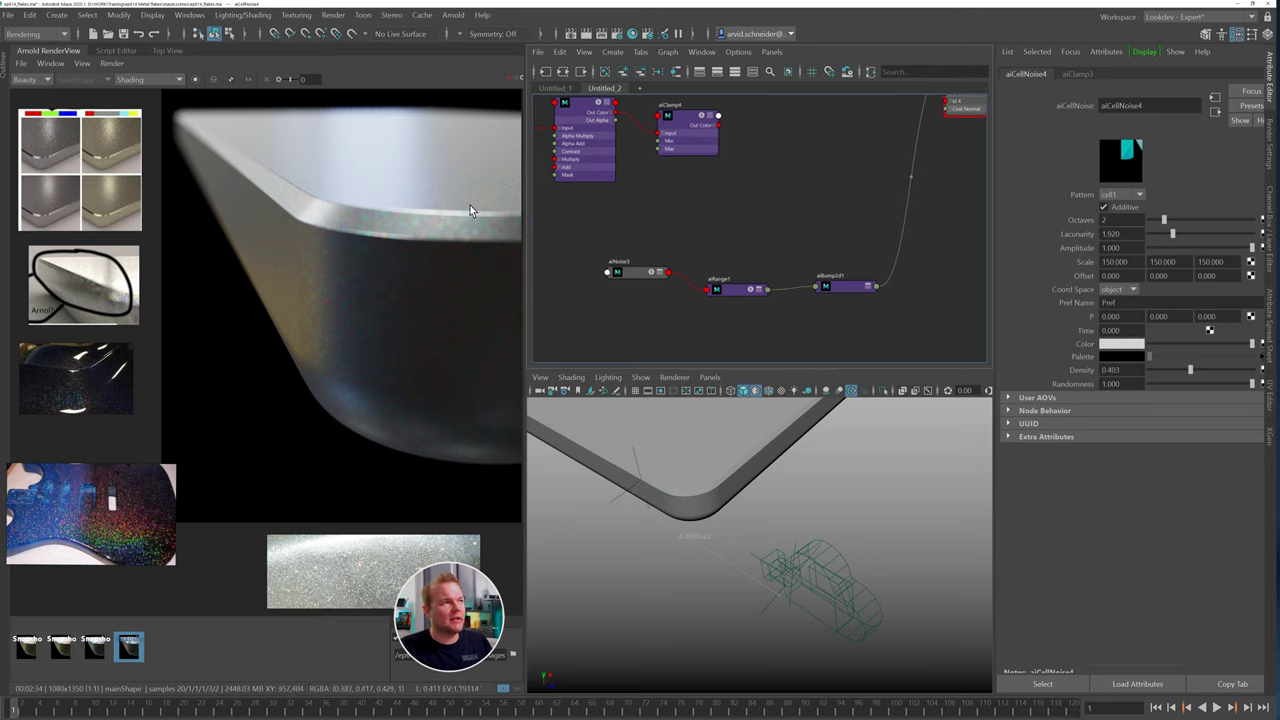
Limit the render to a region over the slab's front rim and set the Camera (AA) samples to 10
left_click_drag(250, 176, 504, 253, "shift")
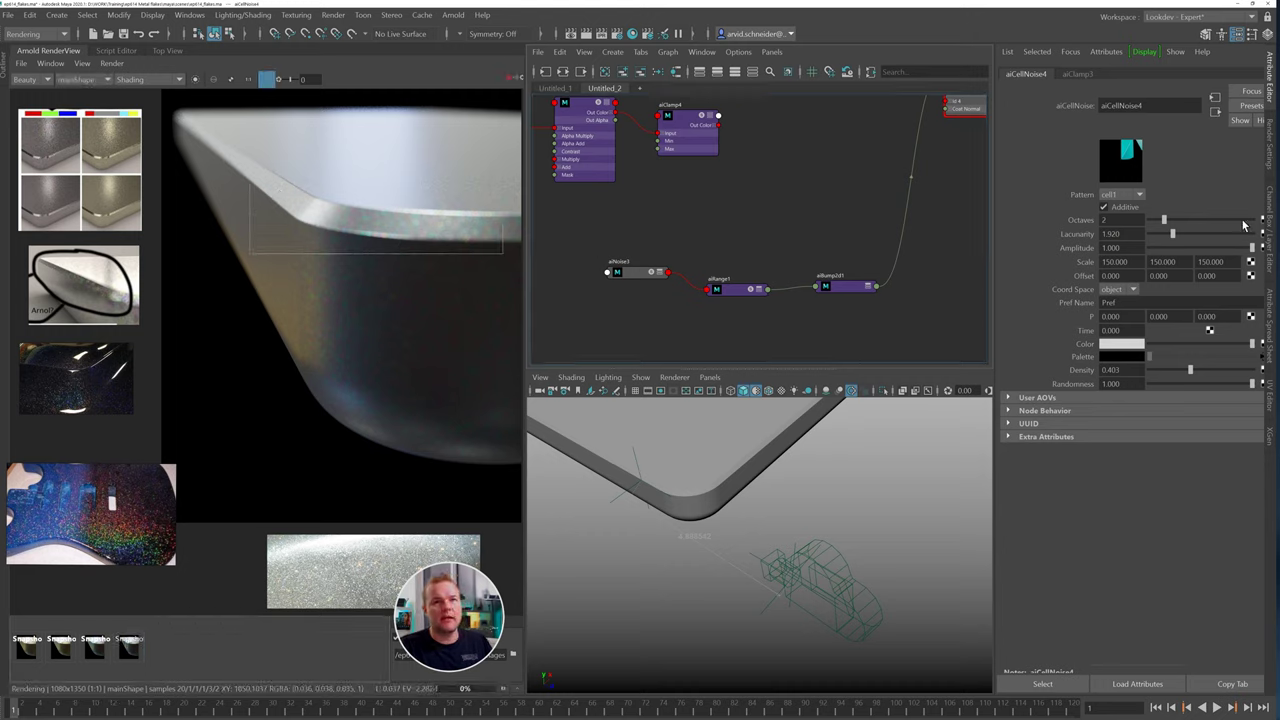
left_click(1270, 146)
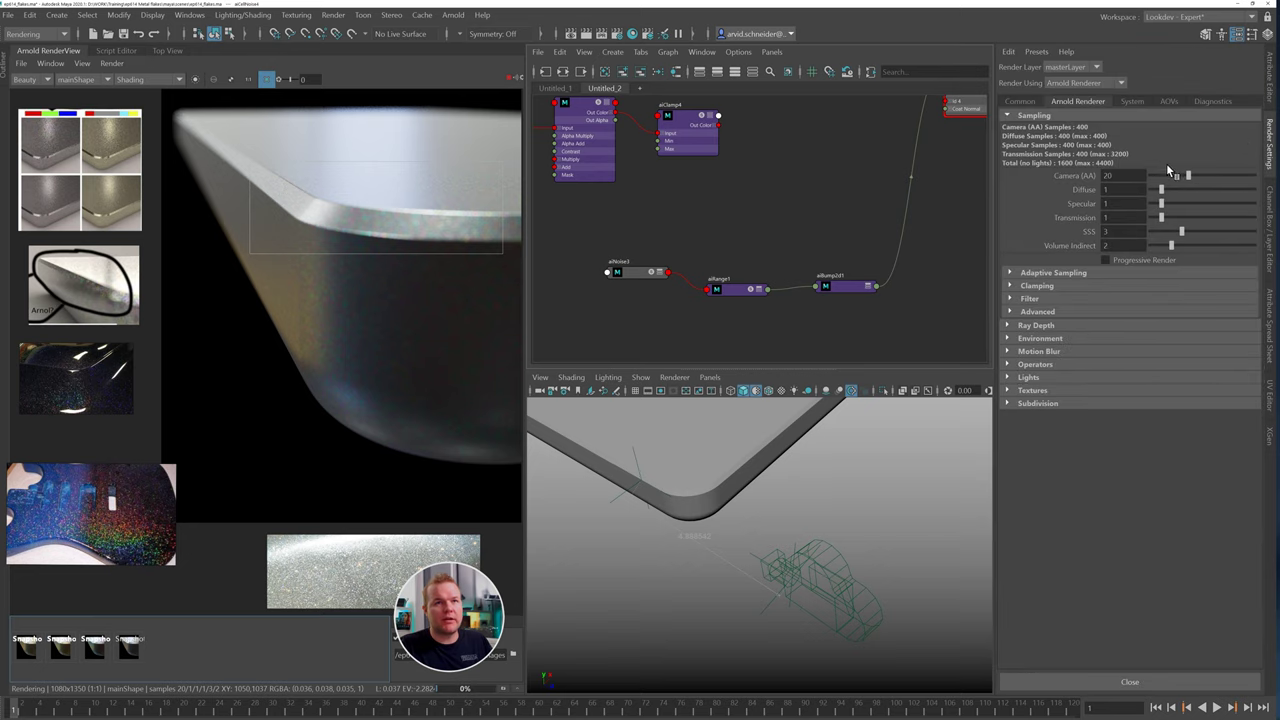
left_click(1054, 171)
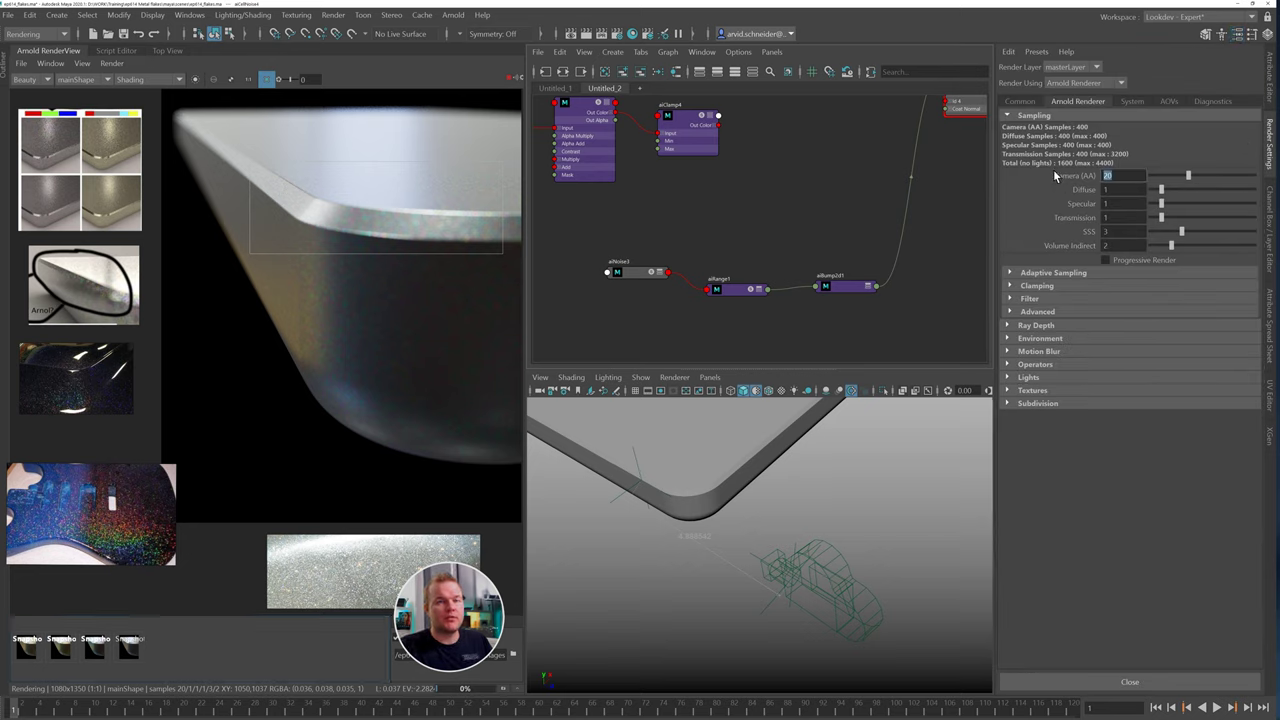
type("10")
key("Return")
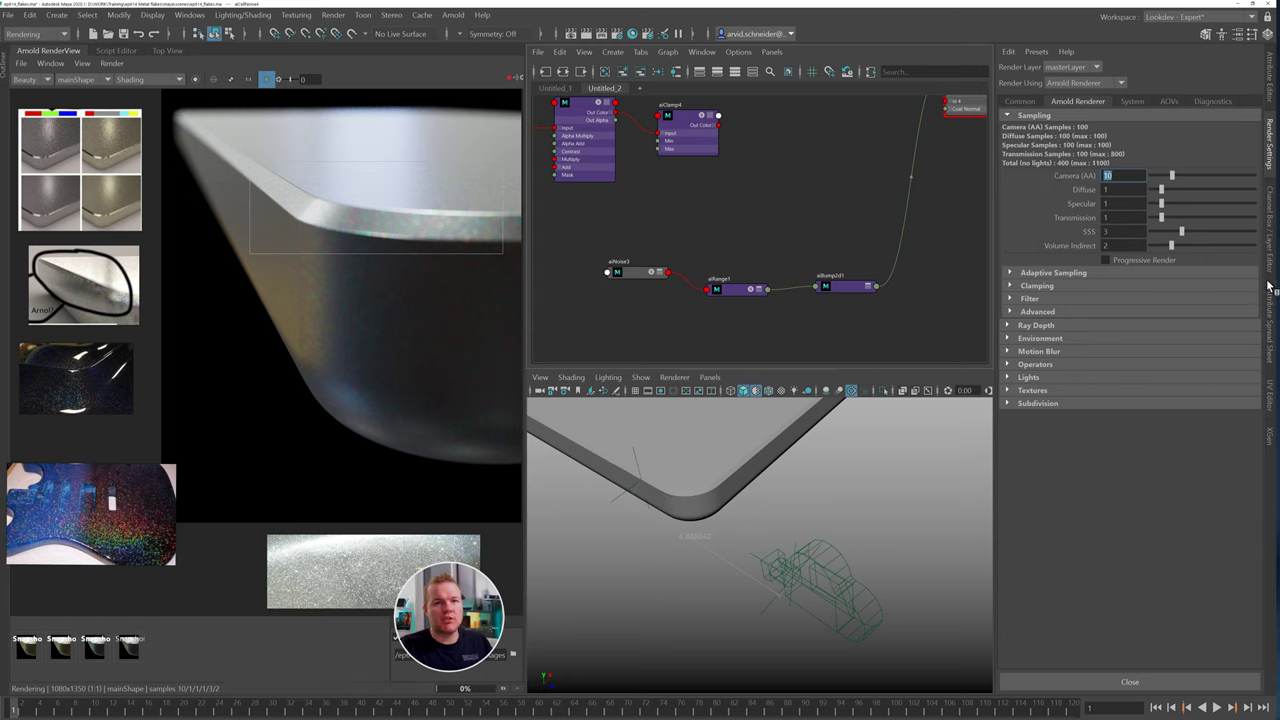
Enable Ignore Depth of Field in the diagnostics feature overrides and inspect the flakes on the rim in the render
left_click(1214, 103)
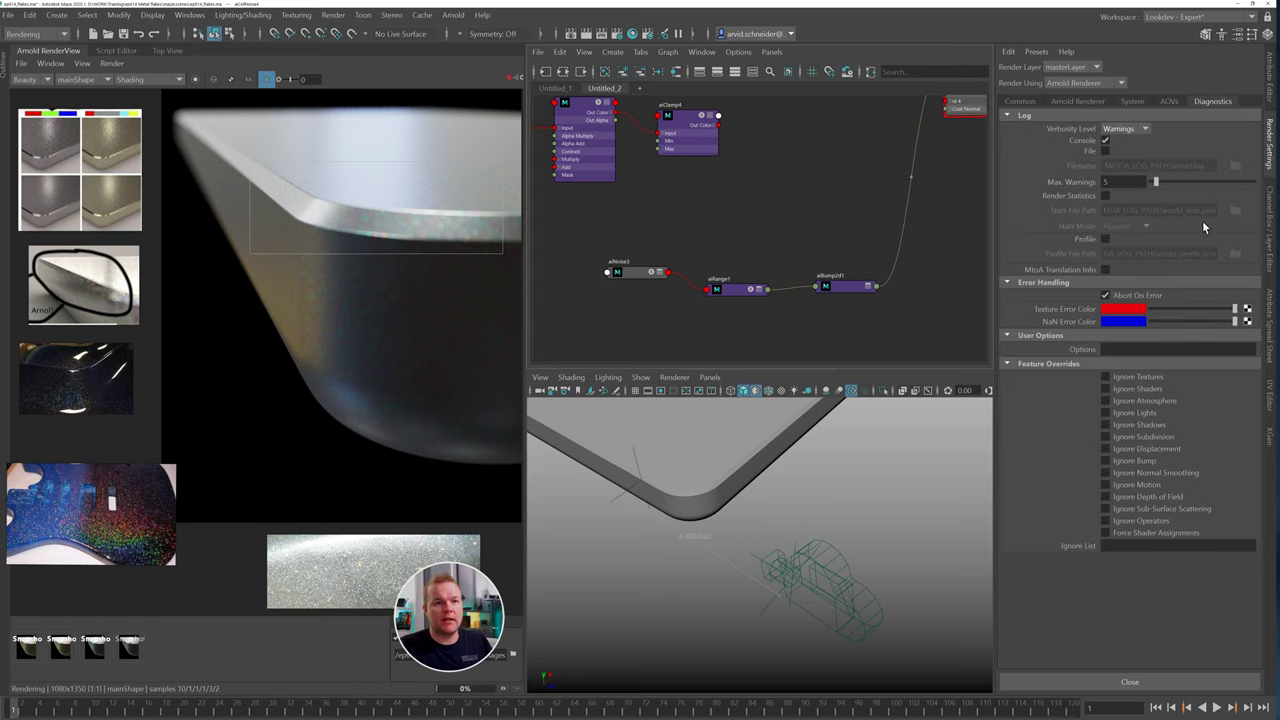
left_click(1154, 496)
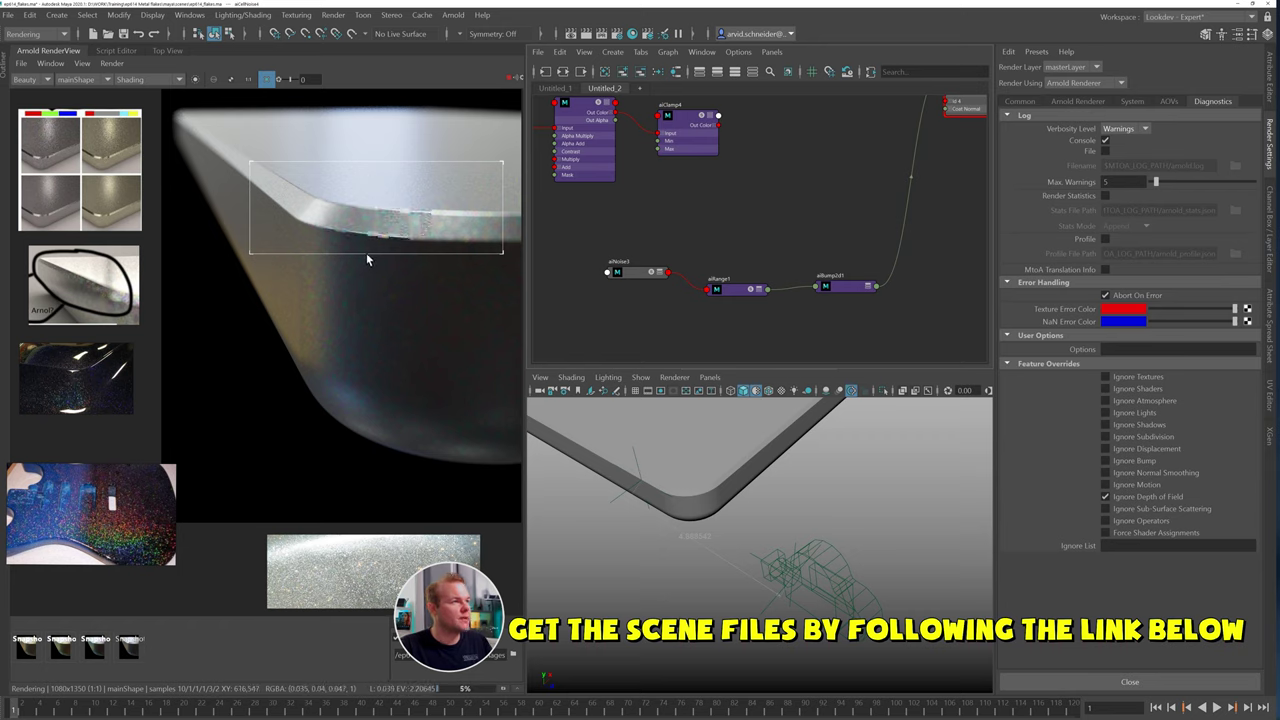
scroll(390, 245, "up", 4)
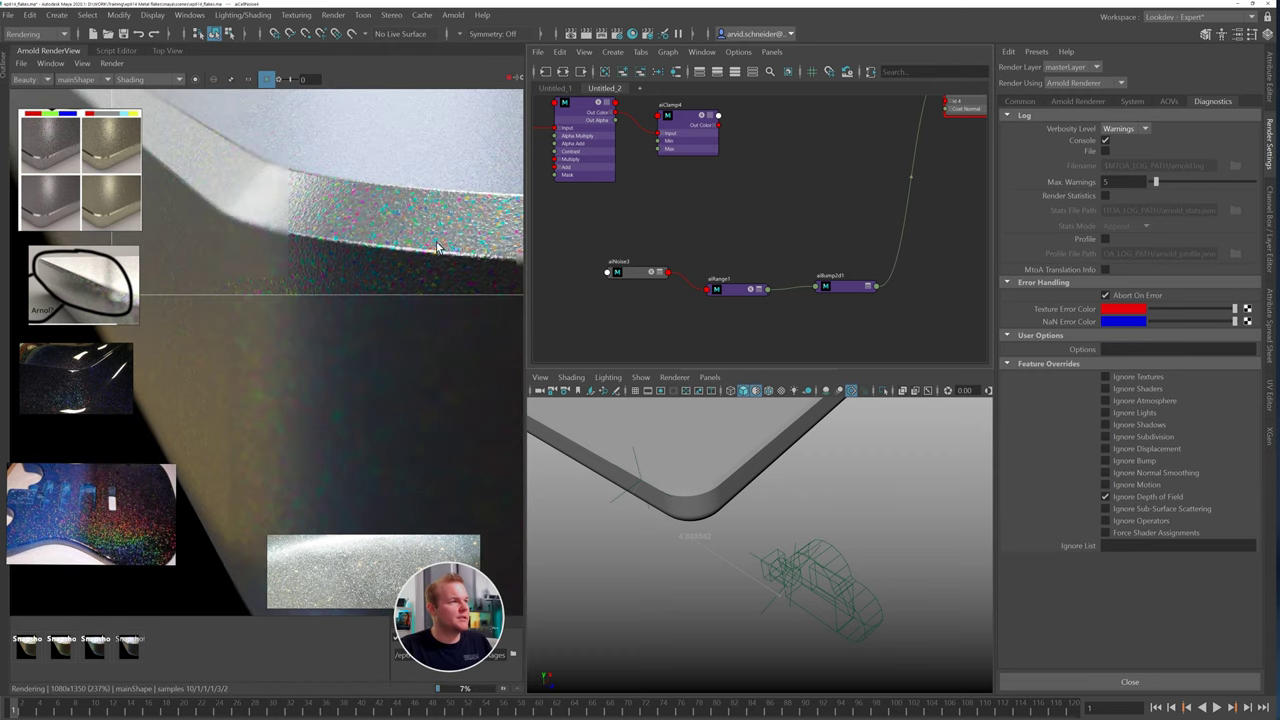